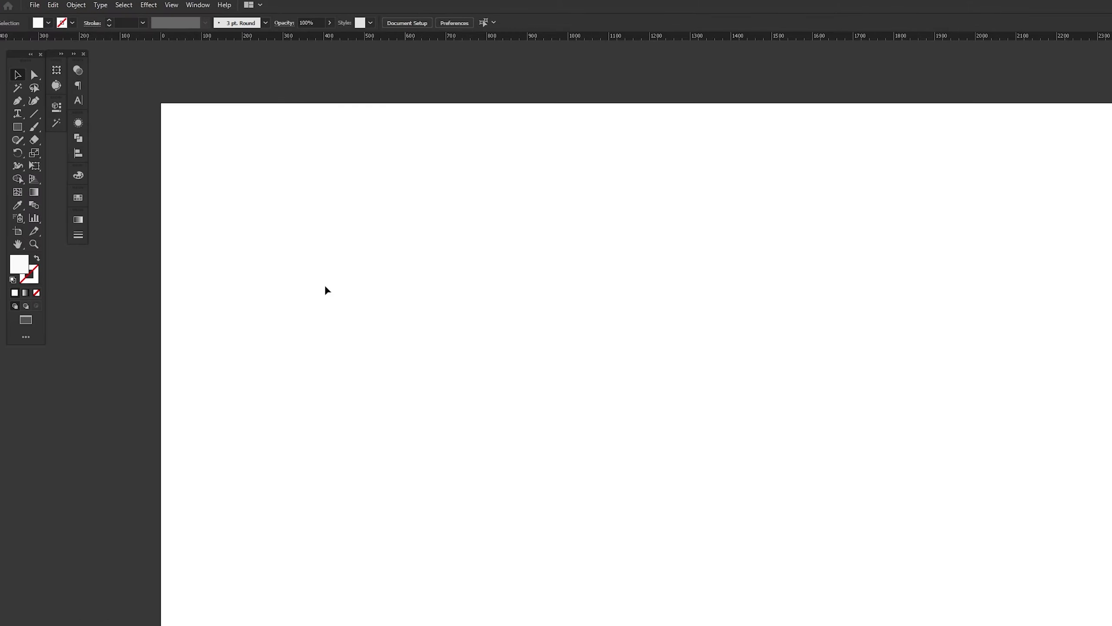
Step: Create an exact 2560 × 423 px rectangle with the Rectangle tool's size dialog
drag(17, 126, 36, 128)
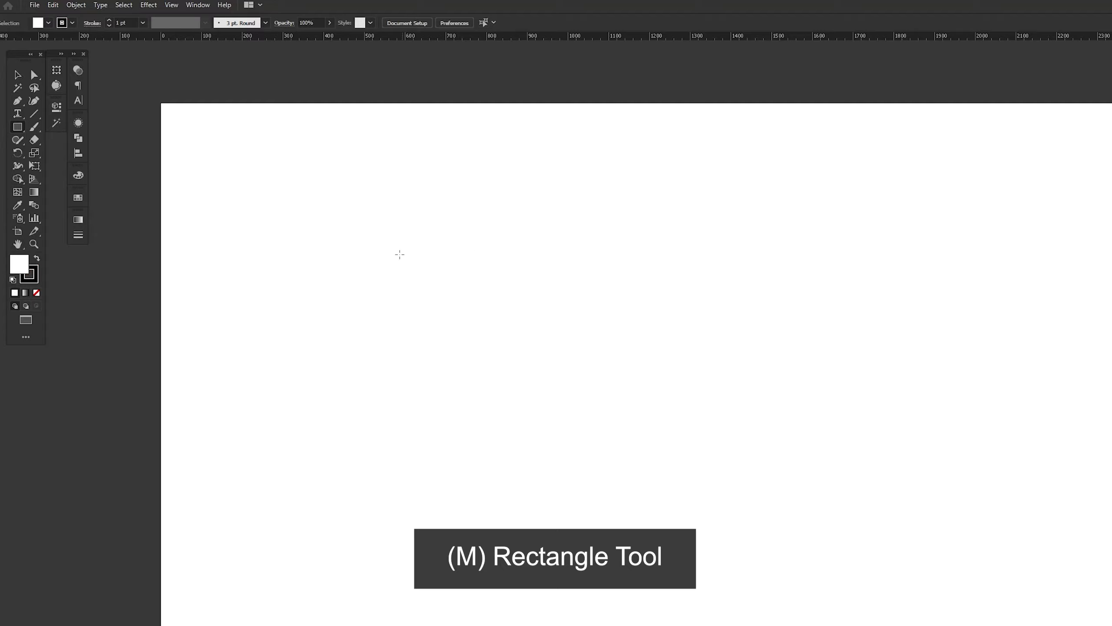
click(168, 300)
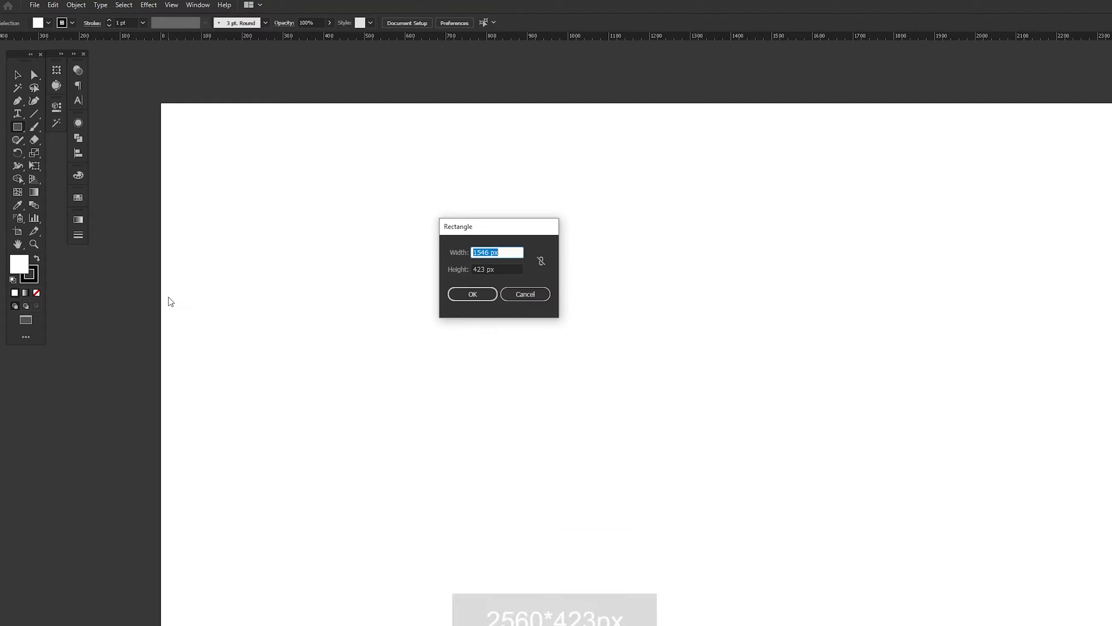
text(2)
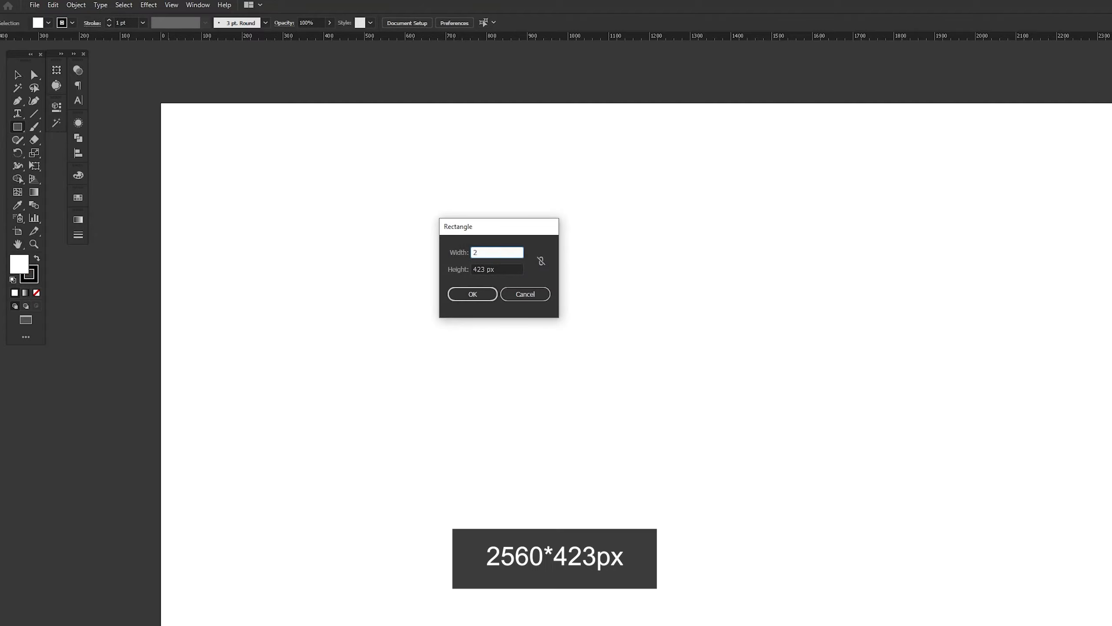
text(560)
key(Tab)
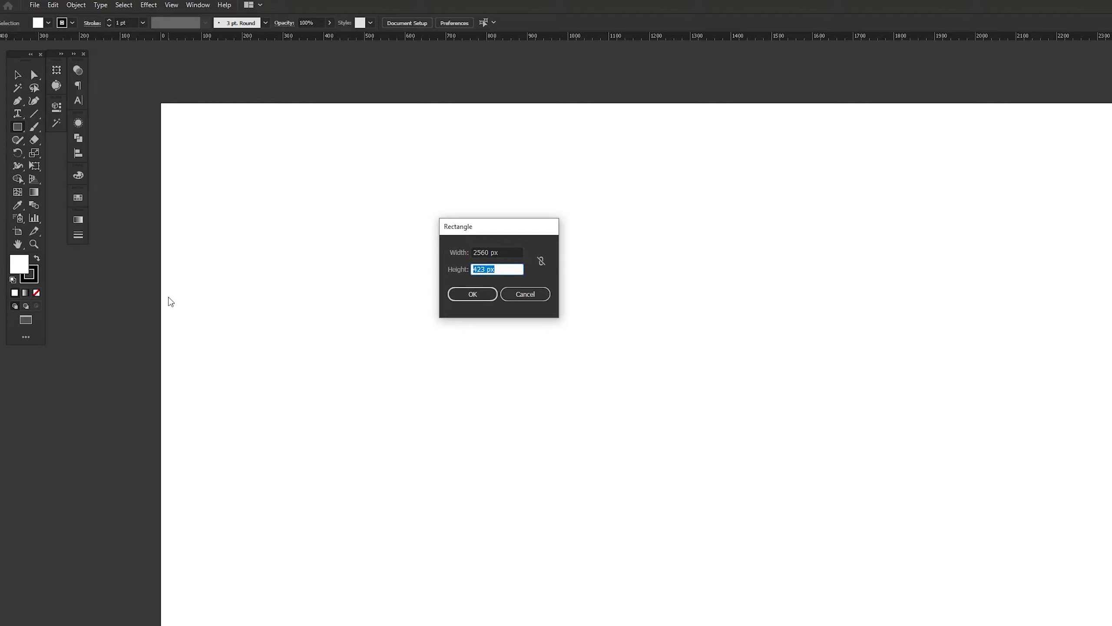
text(423)
key(Return)
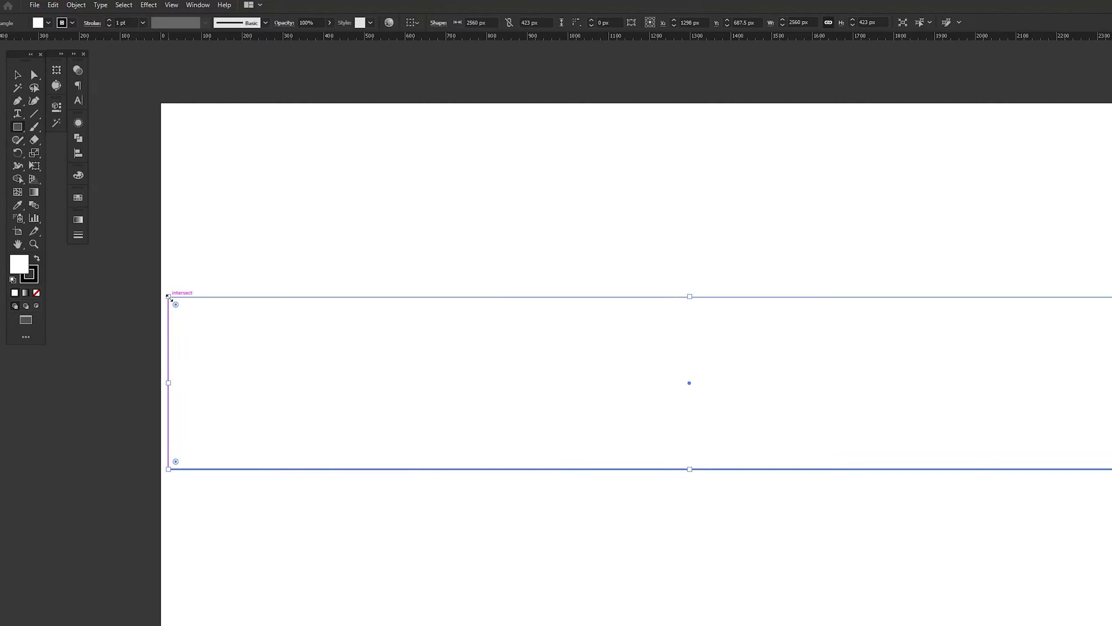
Step: Create two more 423 px tall rectangles, 1855 px and 1546 px wide
click(288, 283)
text(18)
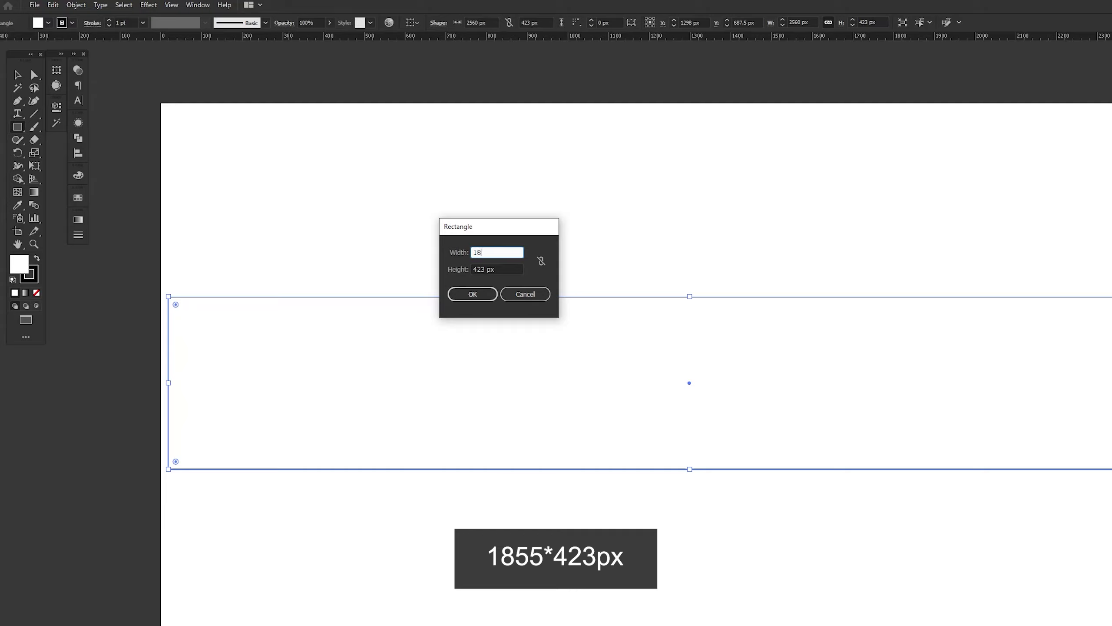
text(55)
key(Tab)
key(Return)
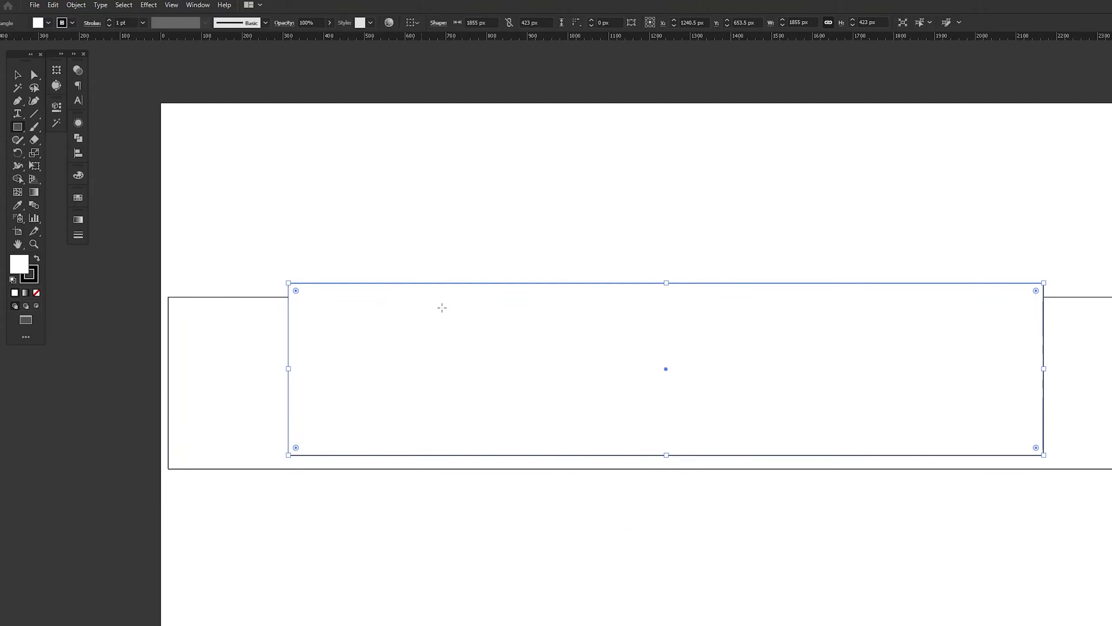
click(428, 306)
text(1546)
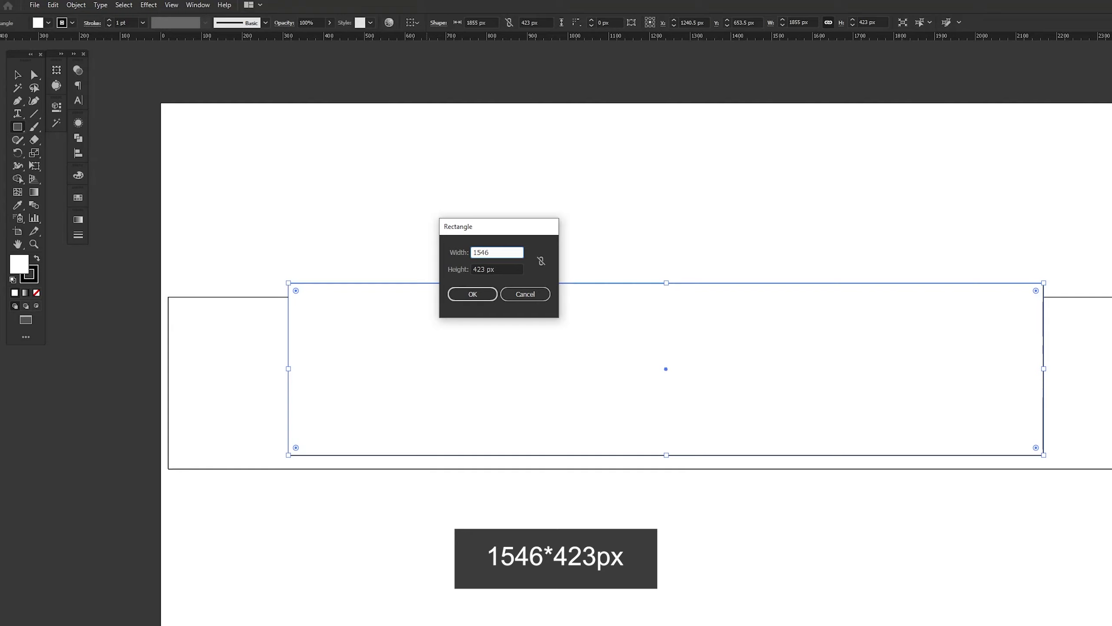
key(Return)
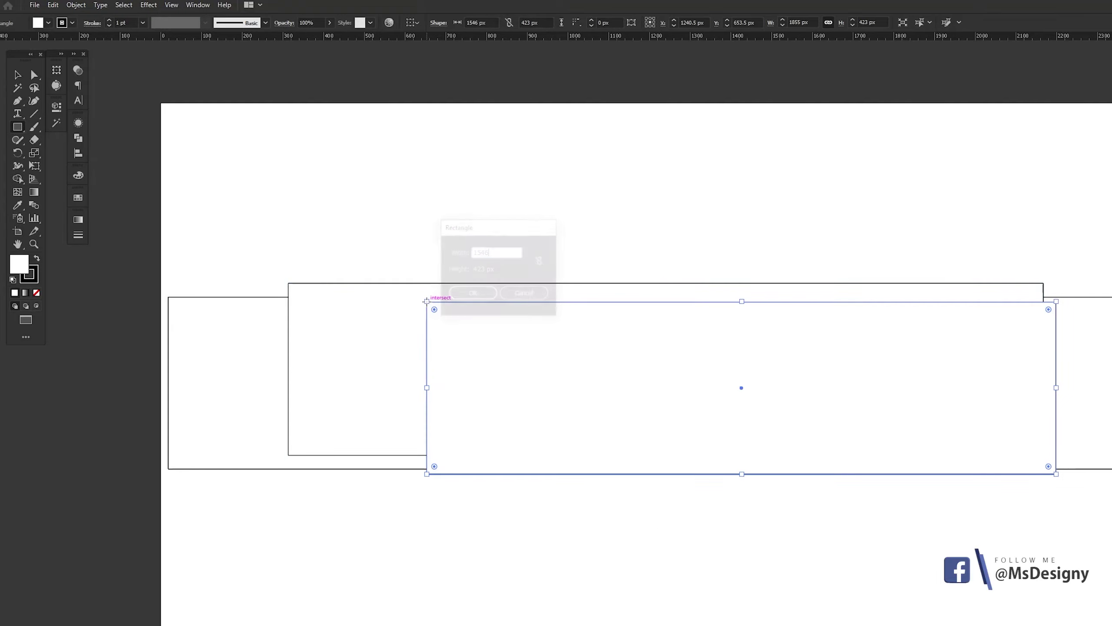
Step: Centre all three rectangles horizontally and vertically, aligned to the artboard
key(v)
drag(484, 266, 502, 529)
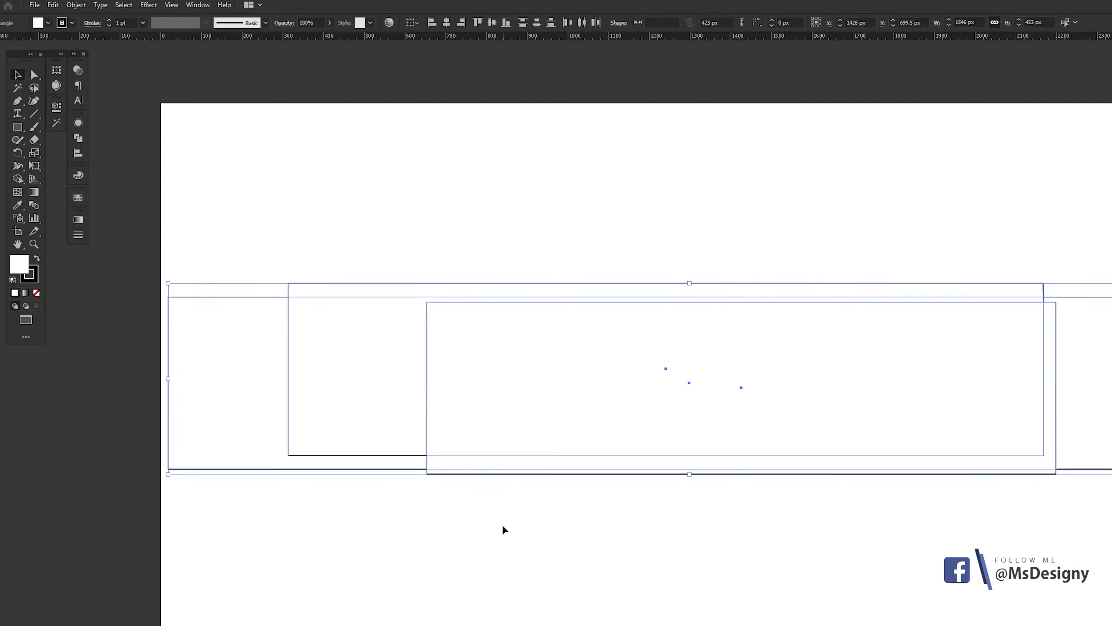
click(411, 22)
click(466, 58)
click(450, 23)
click(491, 22)
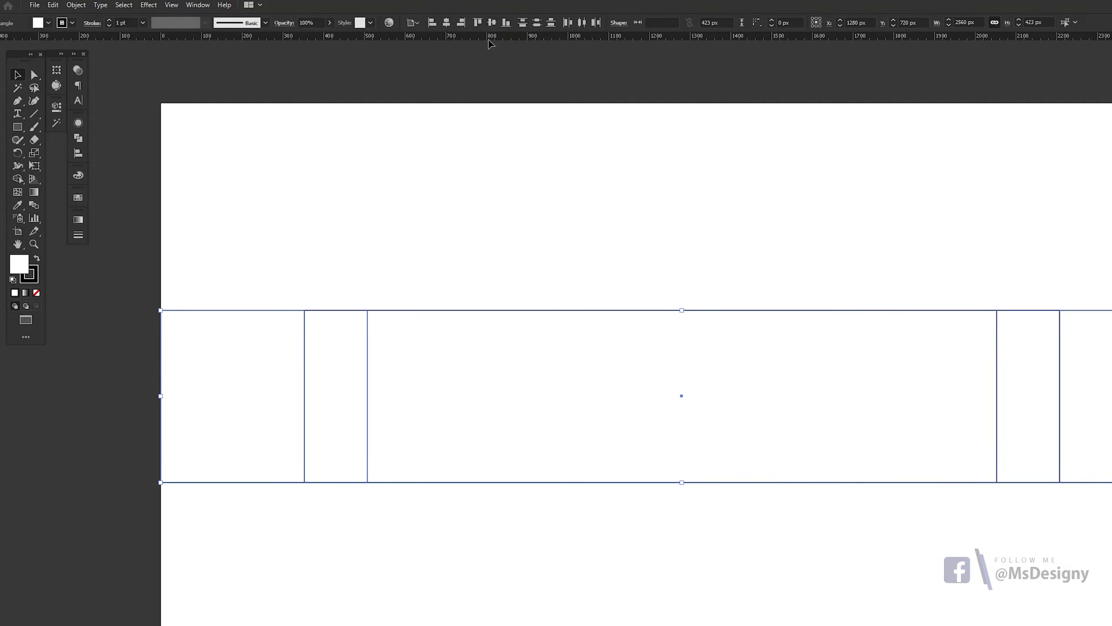
click(395, 192)
key(ctrl+a)
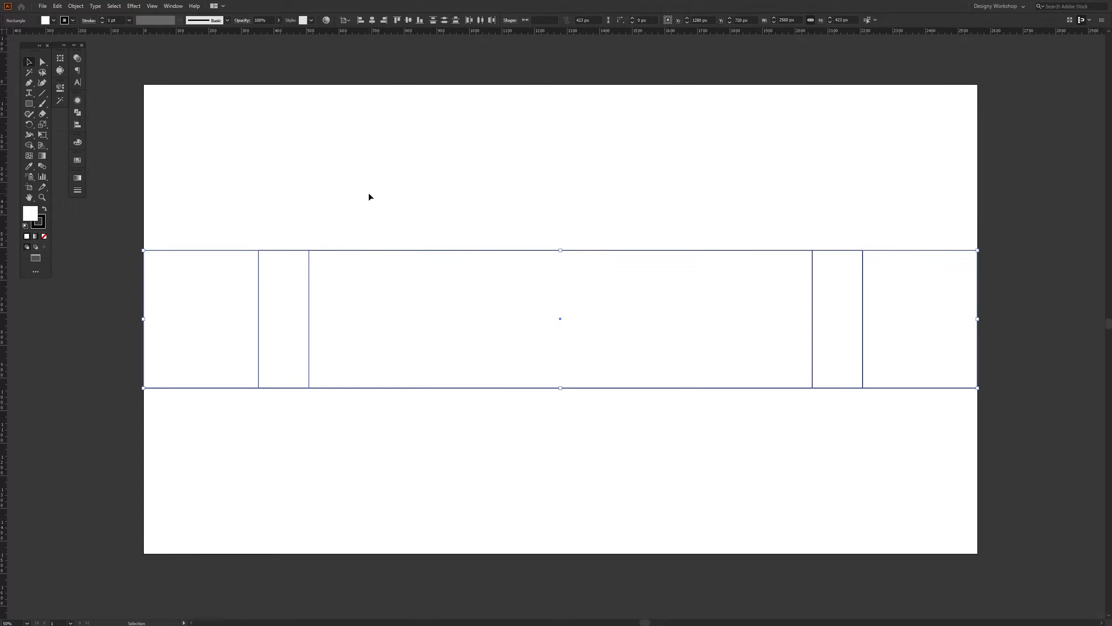
Step: Convert the three rectangles into guides, lock the guides, and show the Layers panel
key(ctrl+5)
click(360, 196)
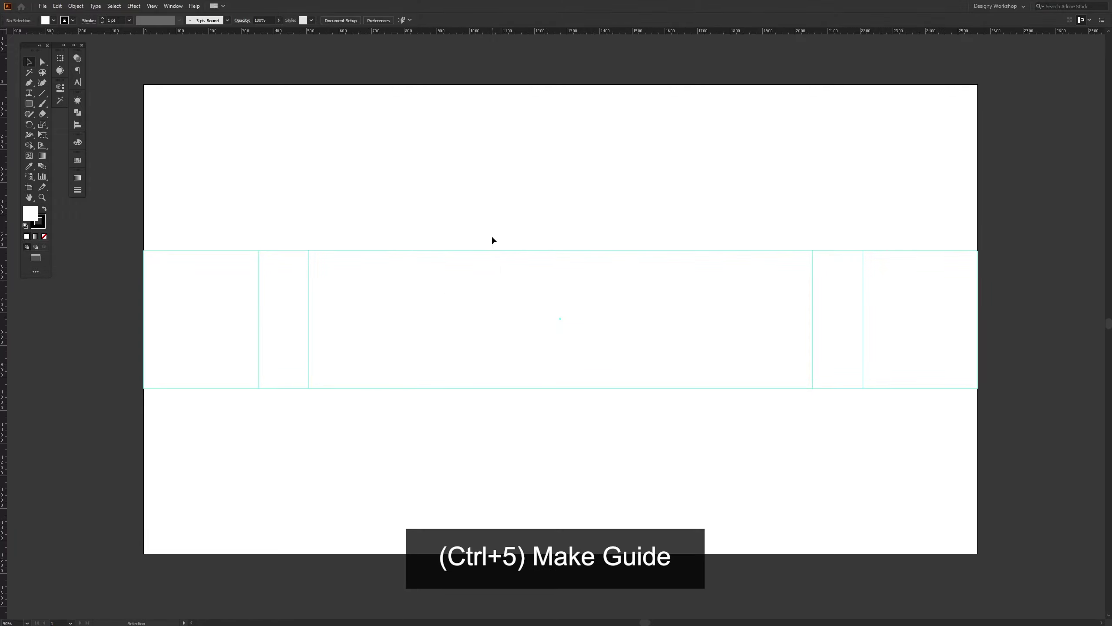
click(494, 250)
key(ctrl+shift+semicolon)
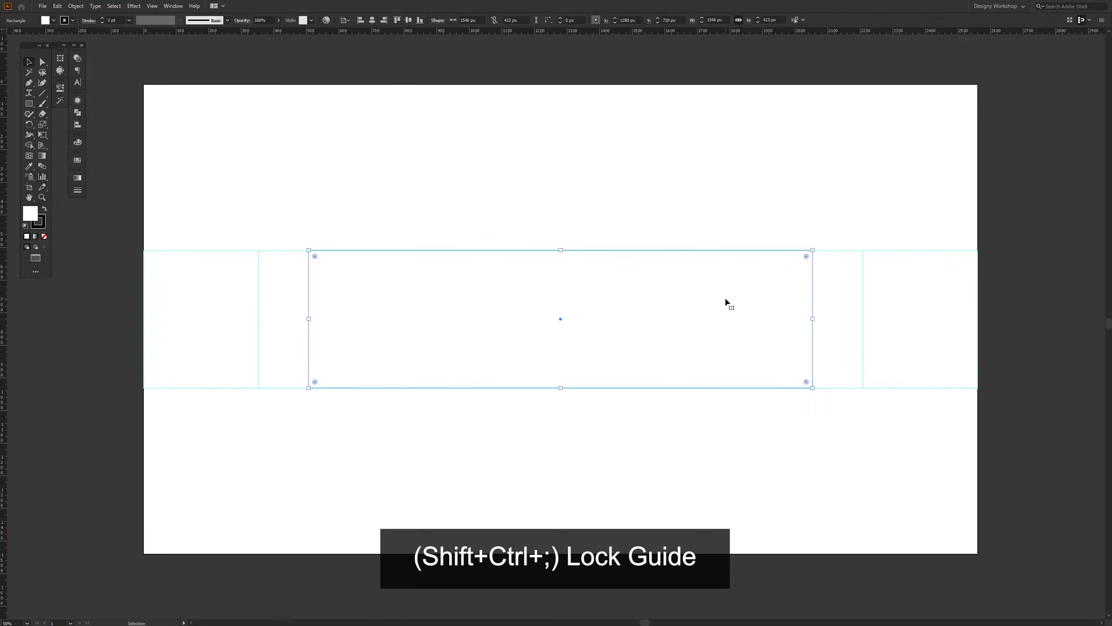
key(ctrl+shift+semicolon)
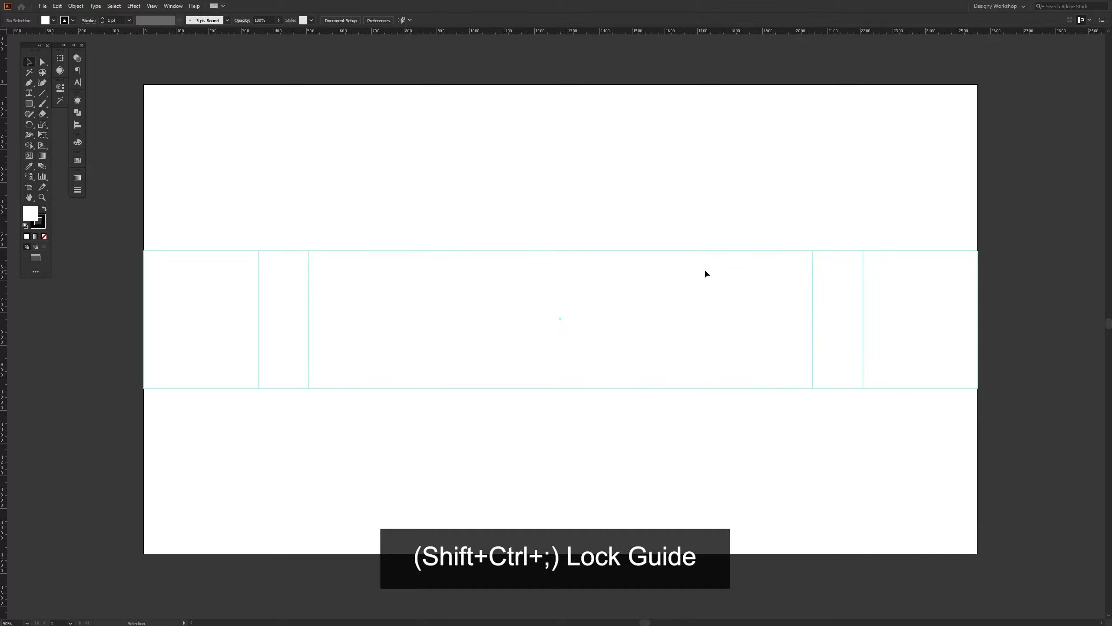
key(F7)
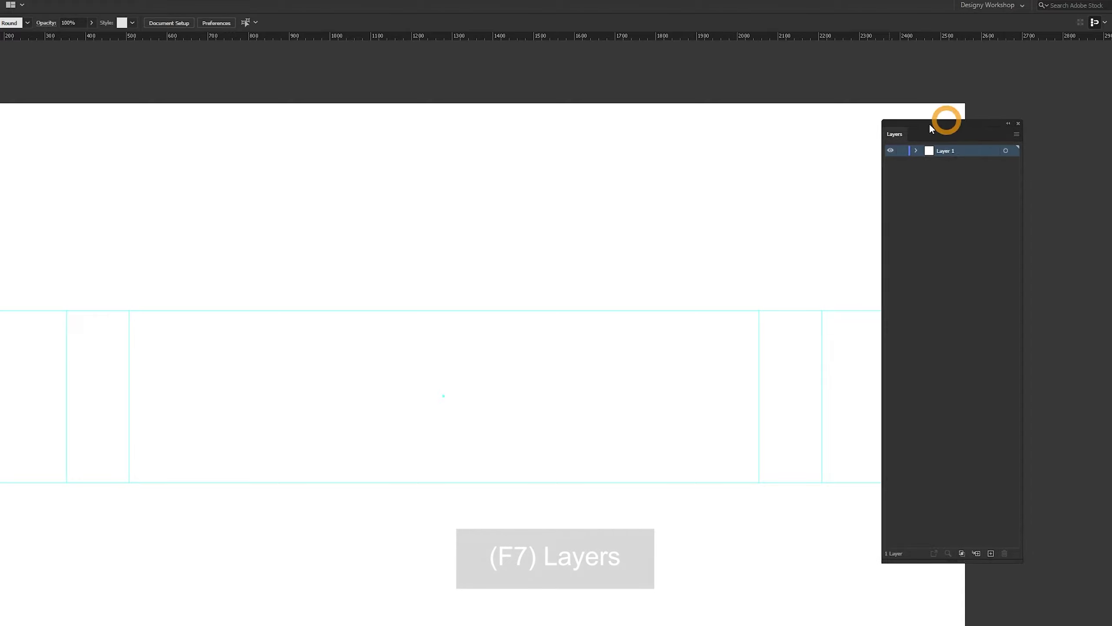
Step: Rename Layer 1 to 'Guide', lock it, add Layer 2, and close the Layers panel
drag(941, 122, 658, 131)
text(Guide)
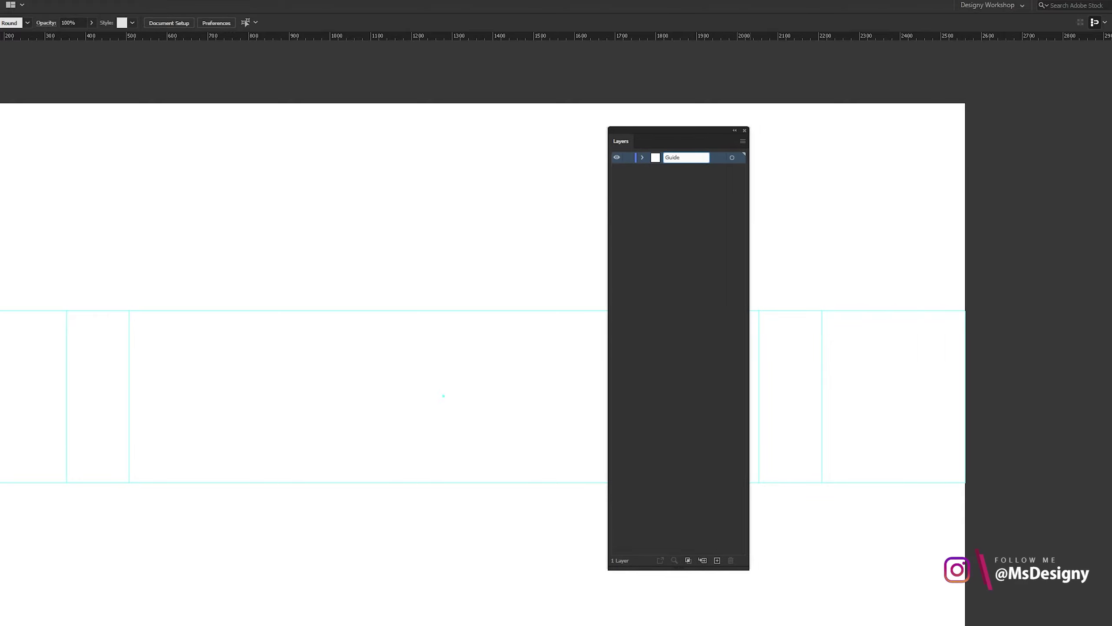
key(Return)
click(628, 157)
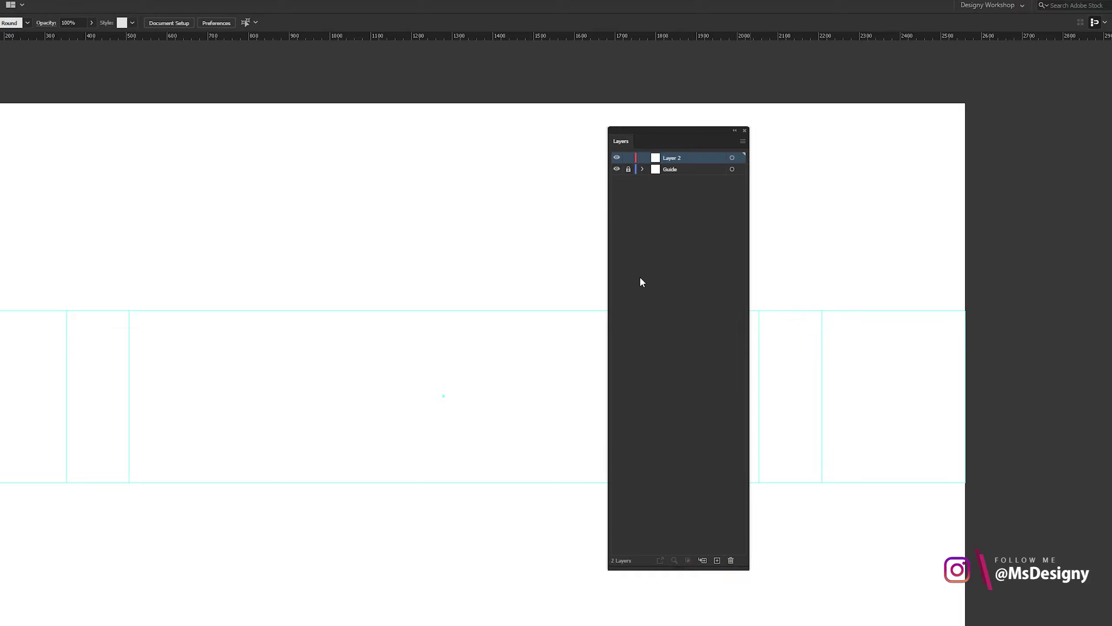
drag(627, 145, 850, 145)
click(961, 132)
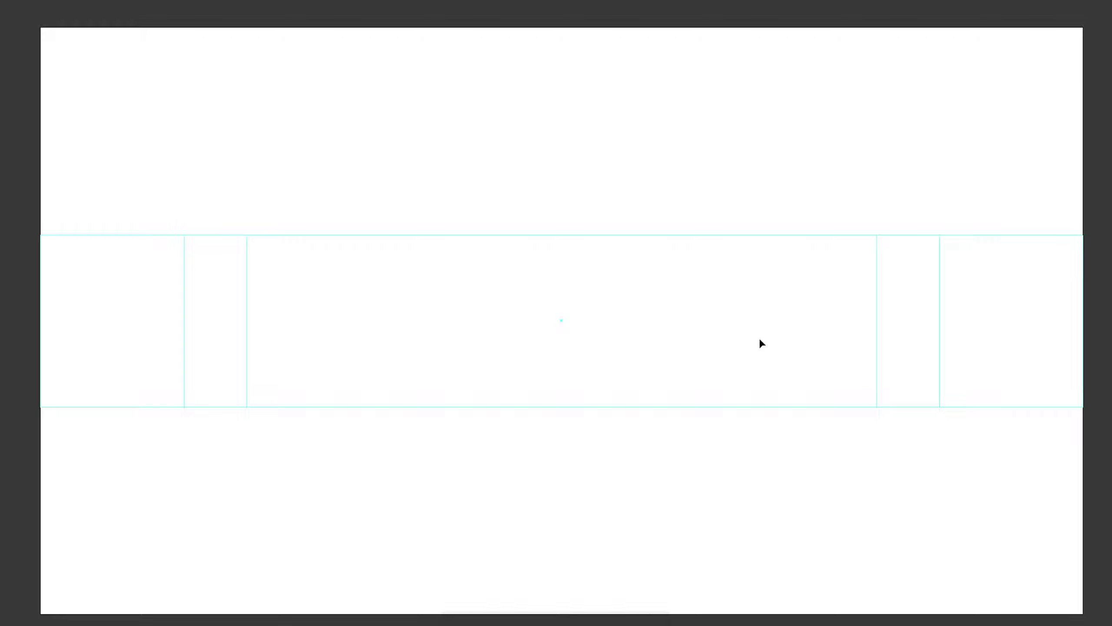
Step: Draw a 561 px circle over the band's right side and nudge it up-left
key(l)
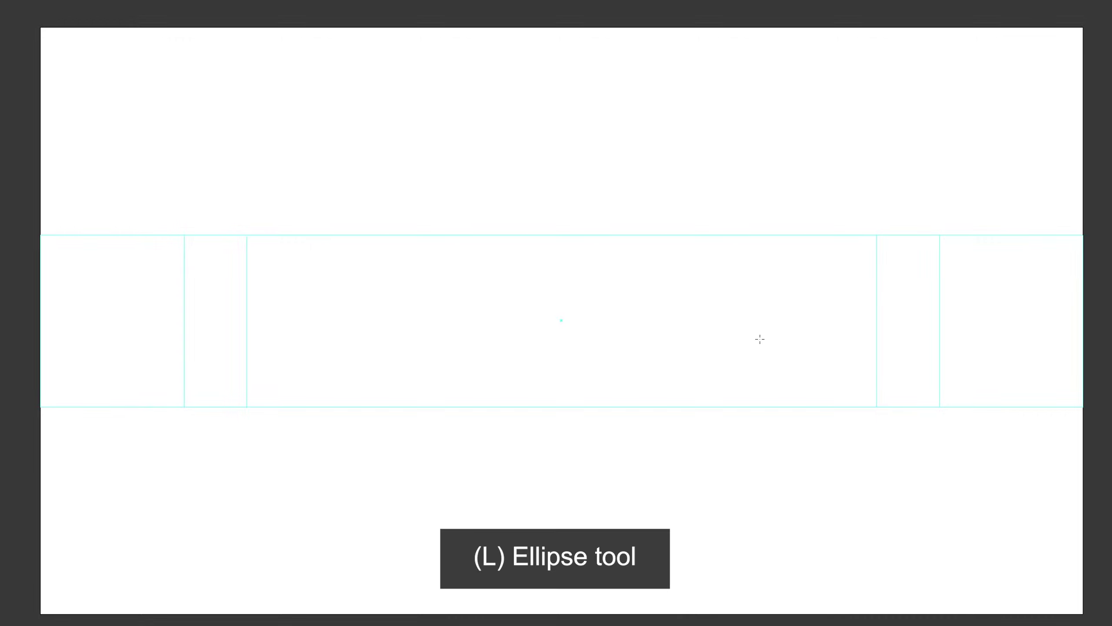
drag(691, 248, 836, 461)
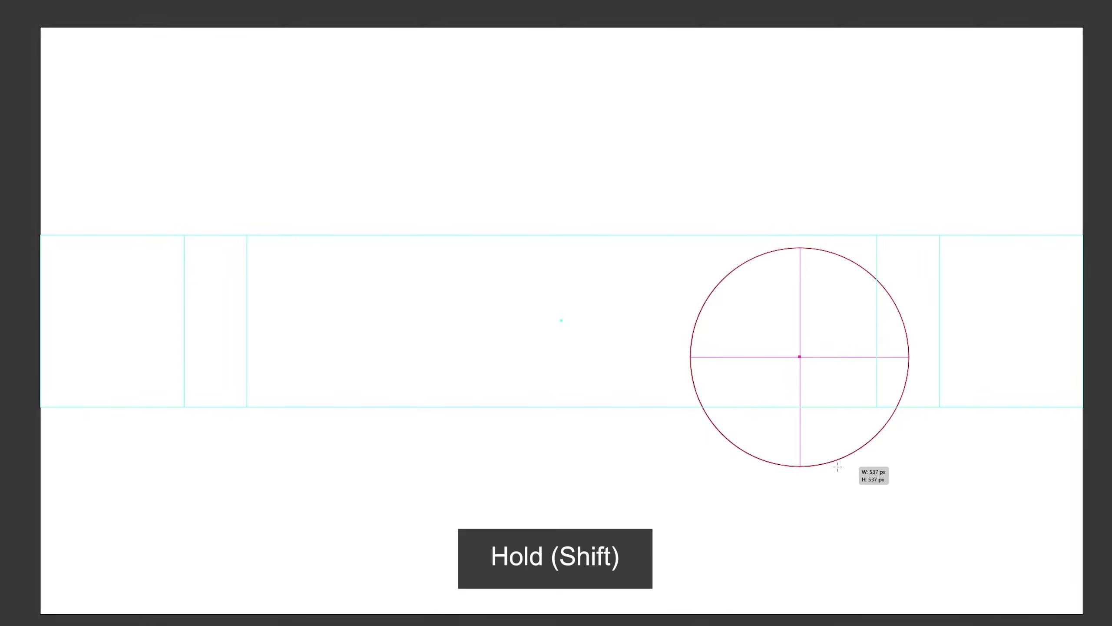
drag(836, 461, 842, 476)
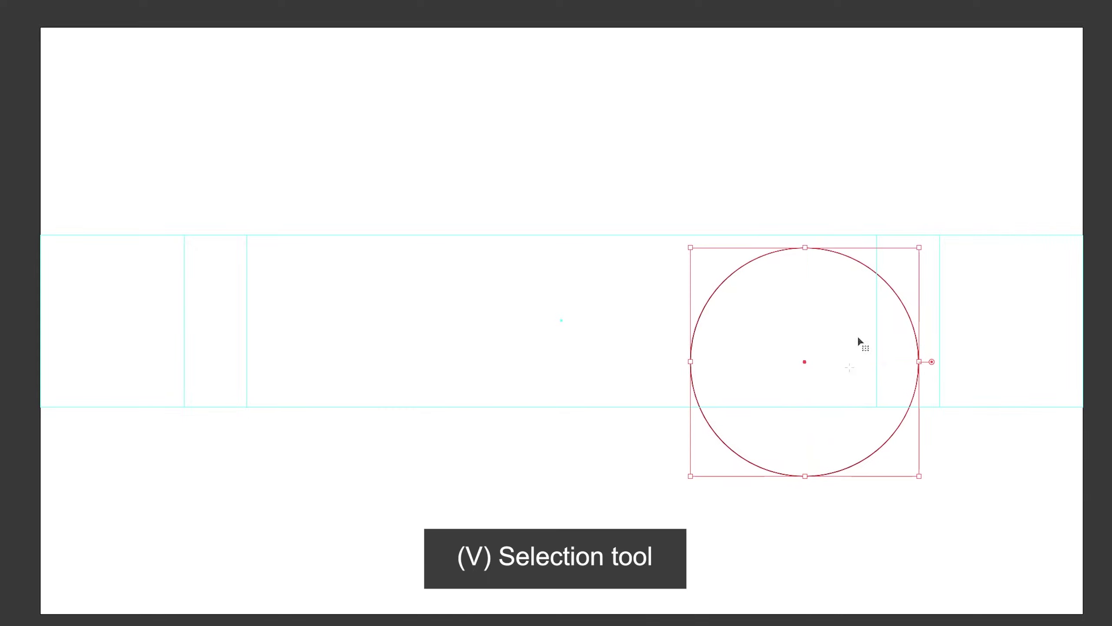
mouse_move(889, 289)
mouse_down()
mouse_move(858, 252)
mouse_move(874, 252)
mouse_up()
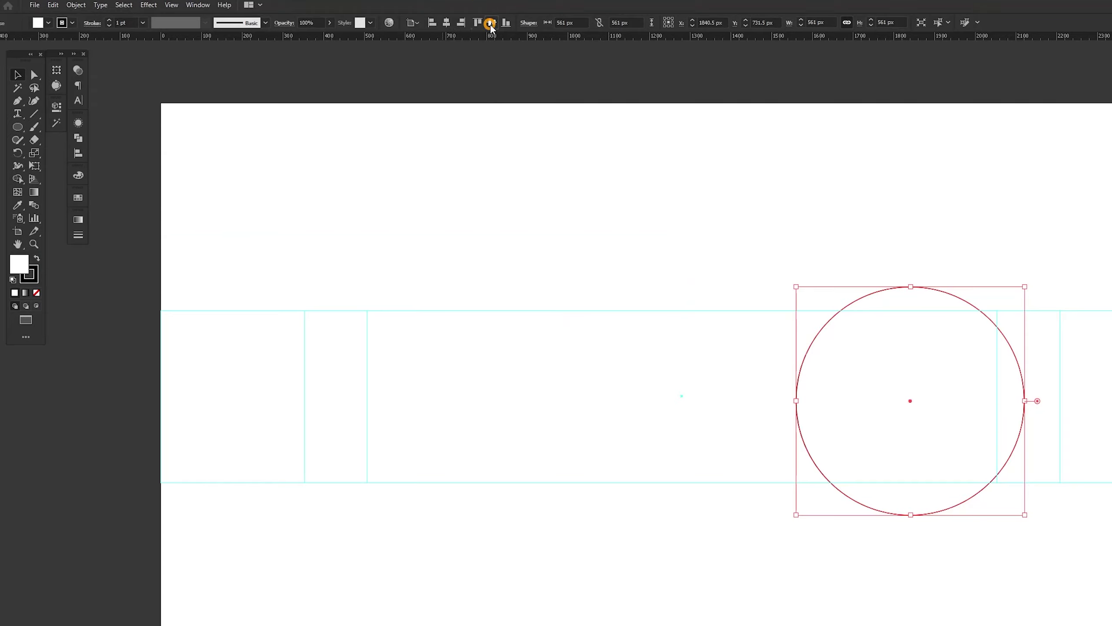
Step: Centre the circle vertically and give it a solid #941e46 fill with no stroke
click(491, 24)
click(73, 54)
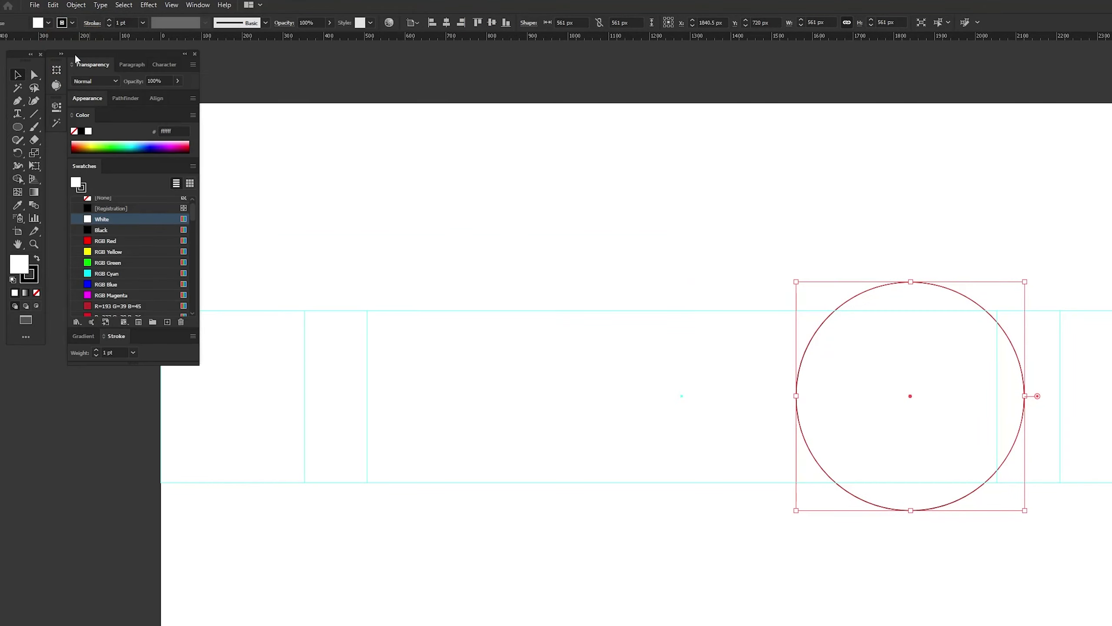
click(73, 115)
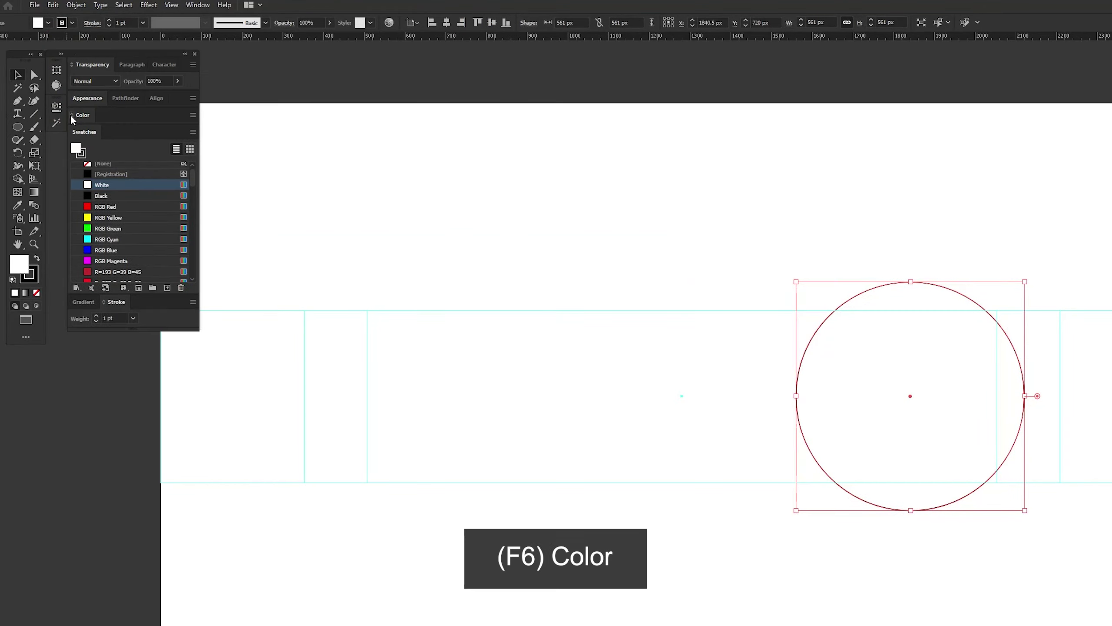
click(73, 114)
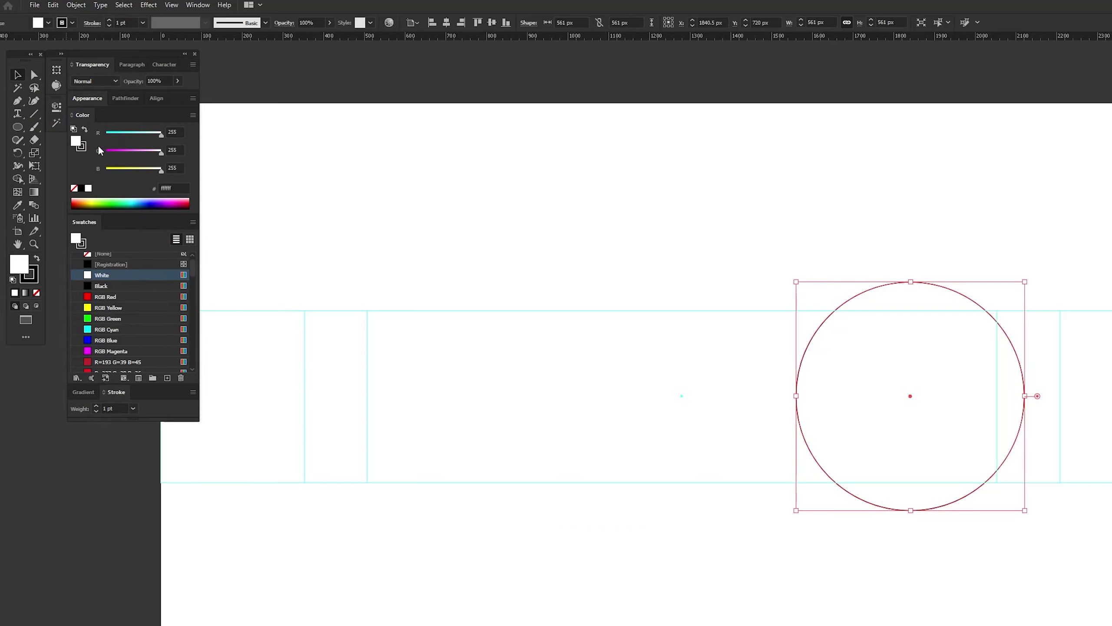
click(73, 189)
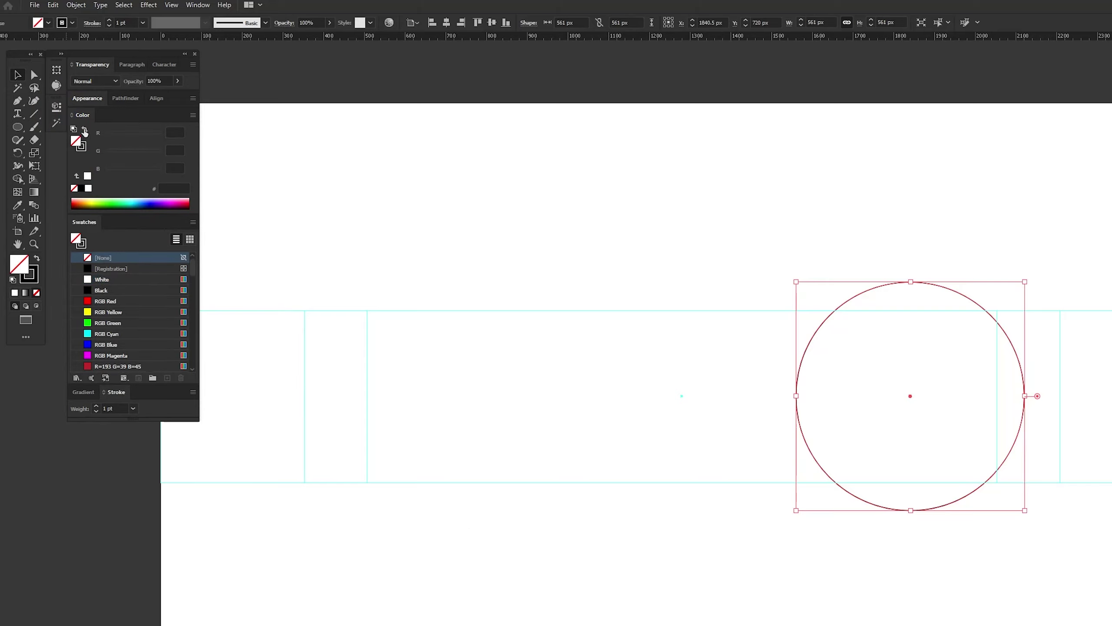
click(85, 129)
click(186, 188)
text(941e46)
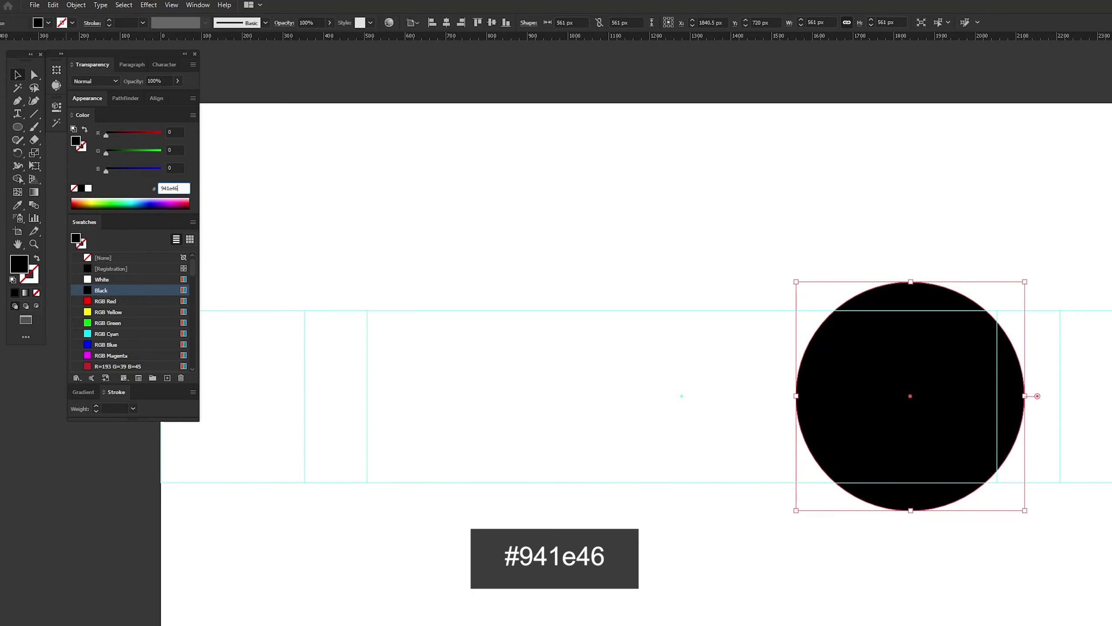
key(Return)
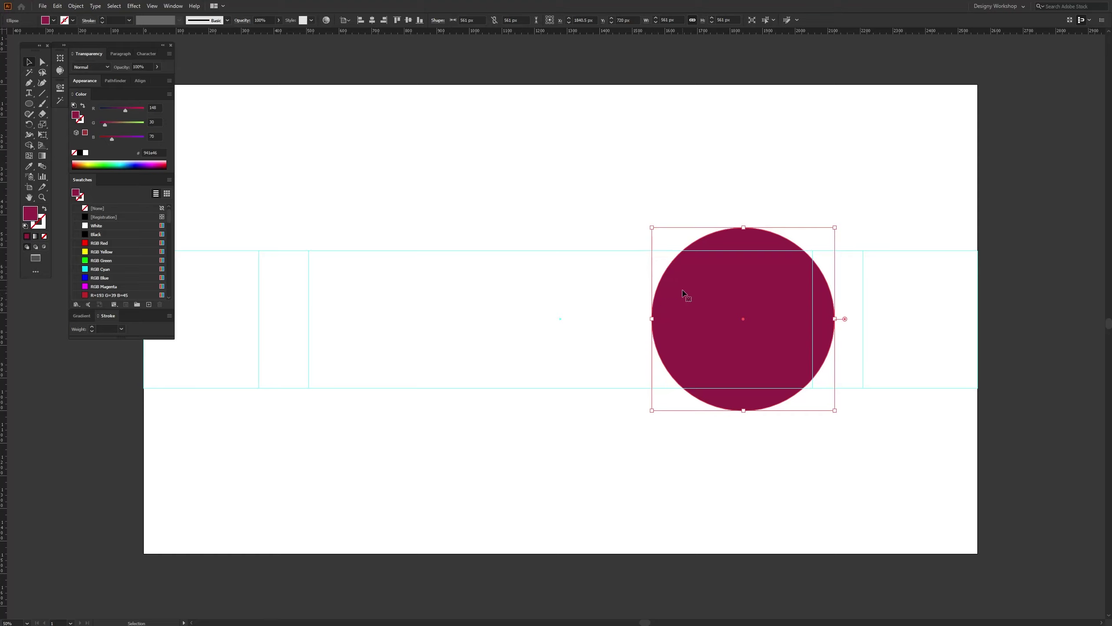
Step: Paste a copy of the circle behind it and scale it far beyond the banner
key(ctrl+c)
key(ctrl+b)
key(a)
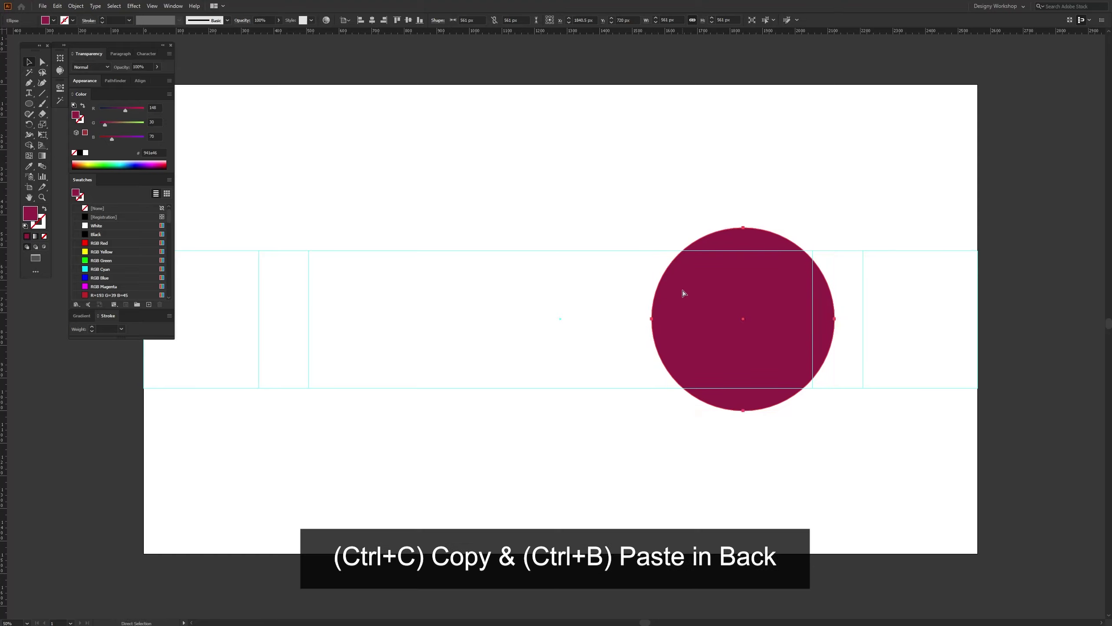
click(683, 292)
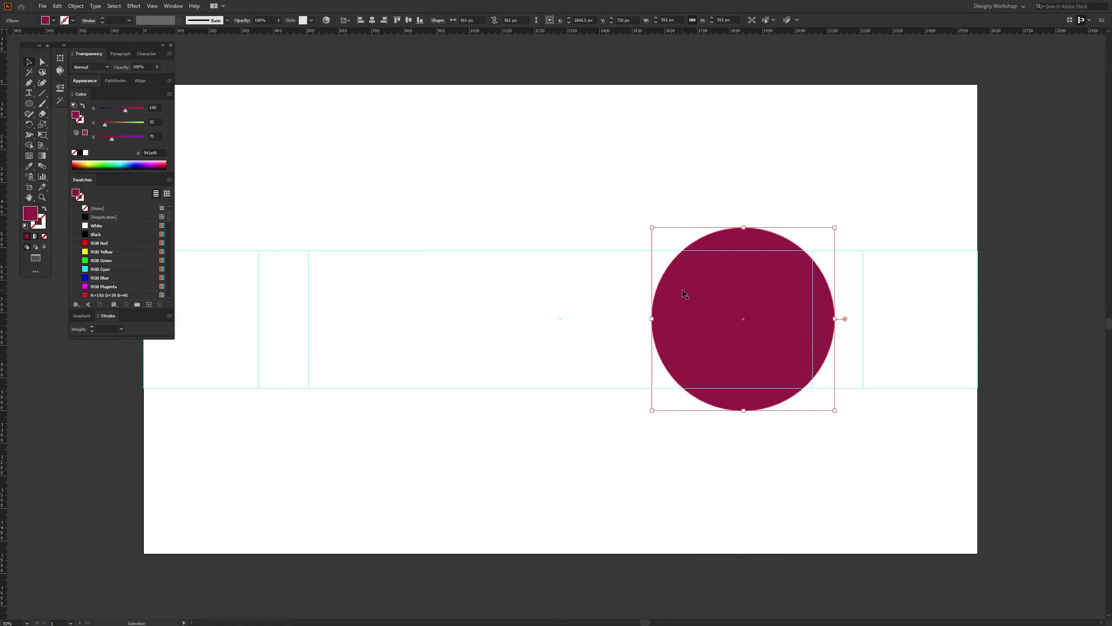
key(ctrl+minus)
key(ctrl+minus)
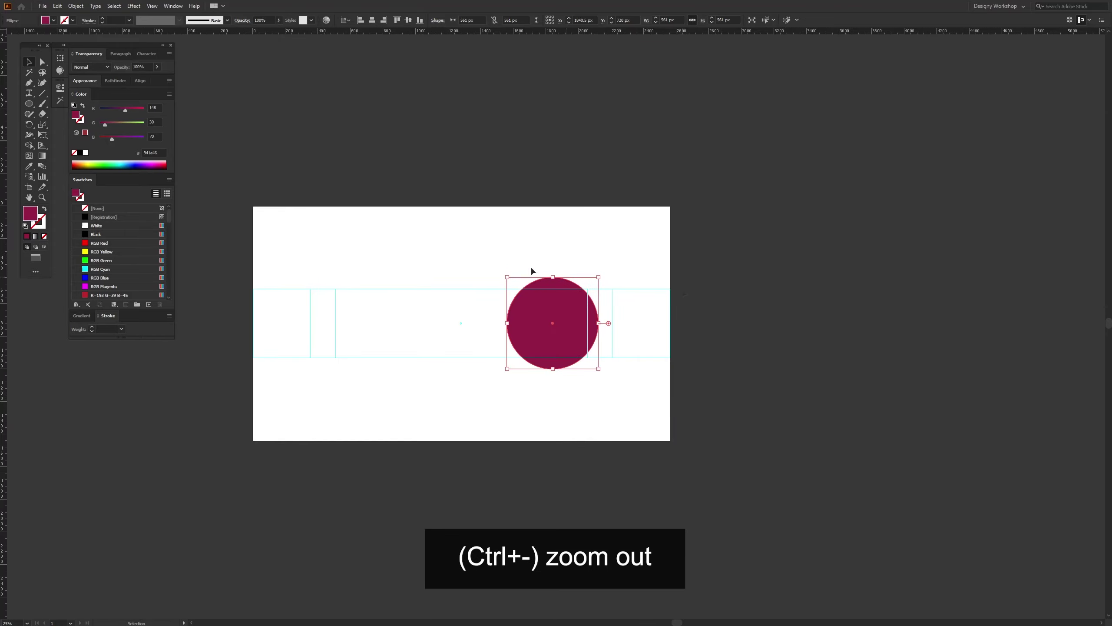
drag(507, 277, 292, 62)
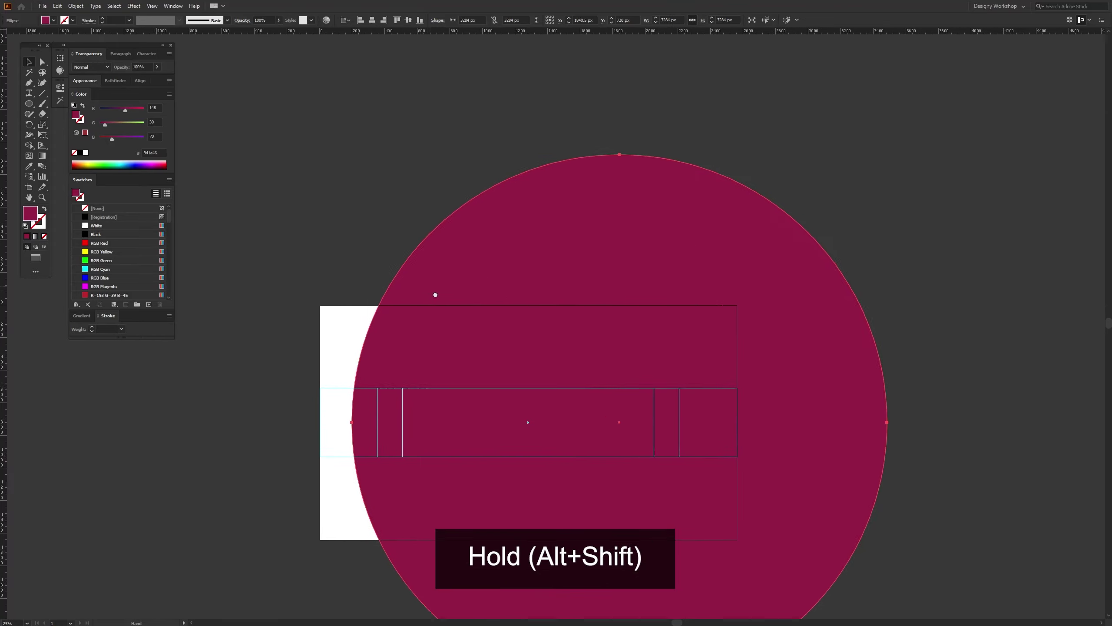
drag(435, 295, 456, 324)
mouse_move(372, 181)
mouse_down()
mouse_move(261, 103)
mouse_move(312, 124)
mouse_up()
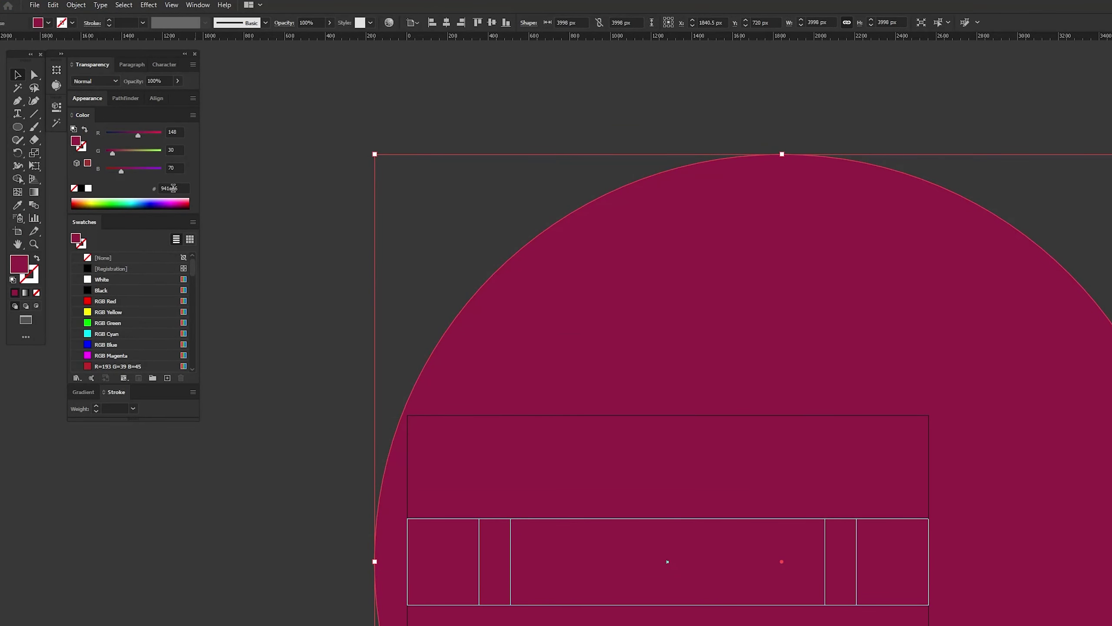
Step: Fill the large back circle with near-black #120408 and deselect
drag(178, 188, 137, 188)
text(12040)
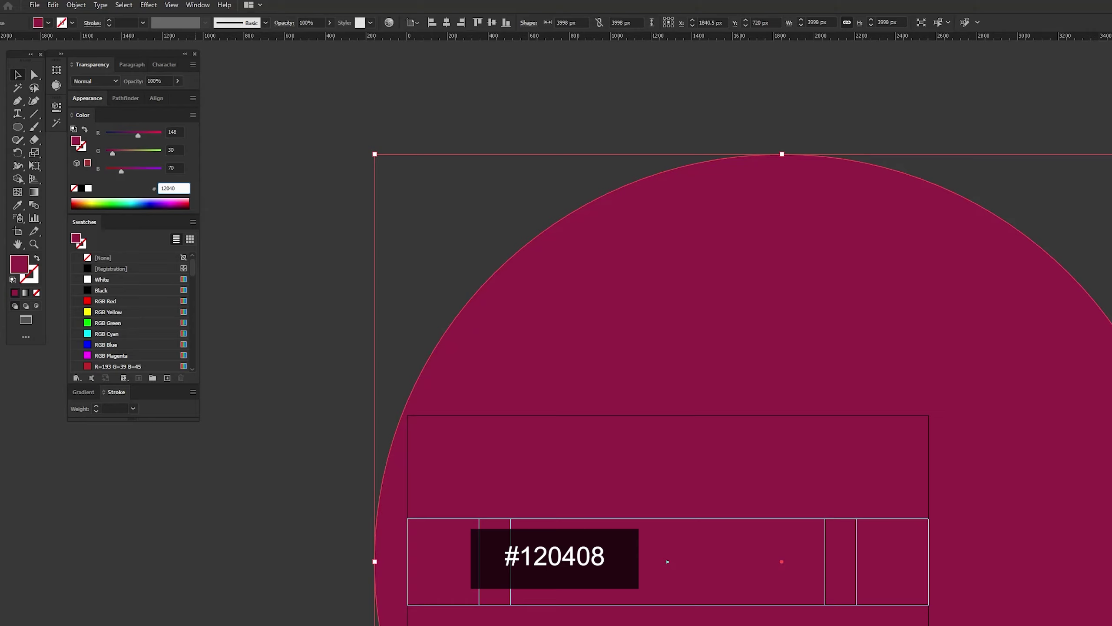
text(8)
key(Return)
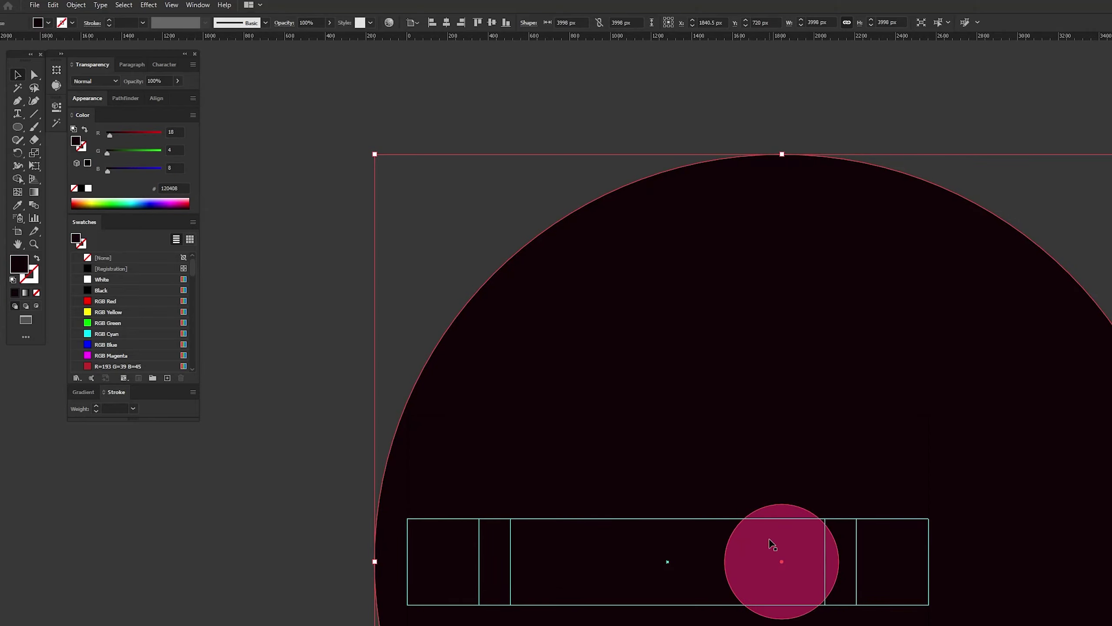
shift+click(770, 542)
click(331, 484)
Step: Select both circles and make a blend with Object > Blend > Make
key(ctrl+a)
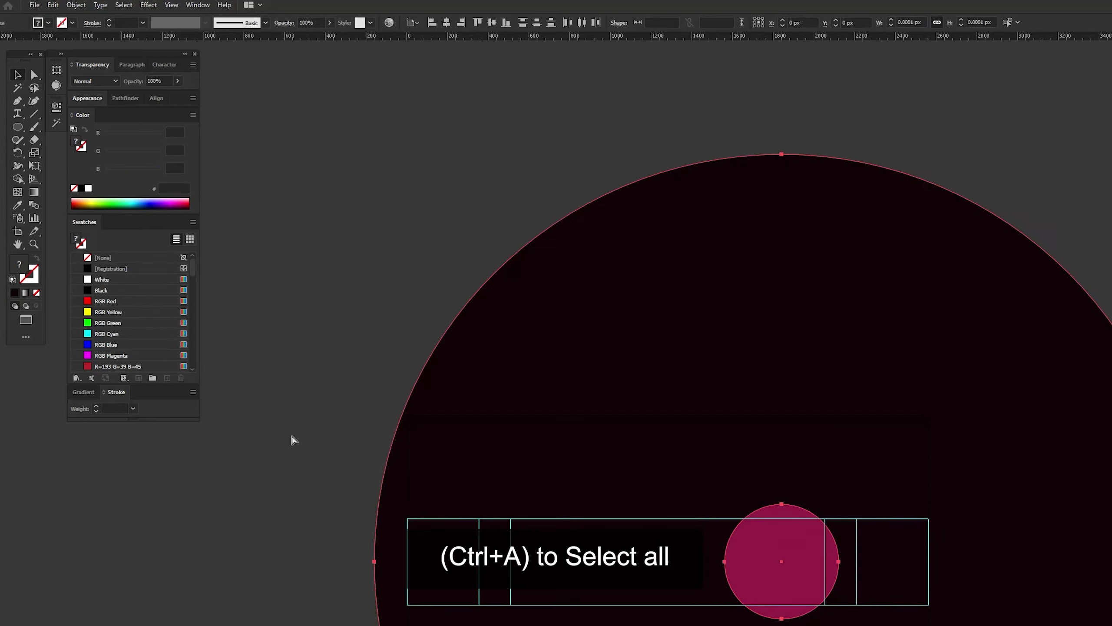
click(76, 5)
mouse_move(90, 299)
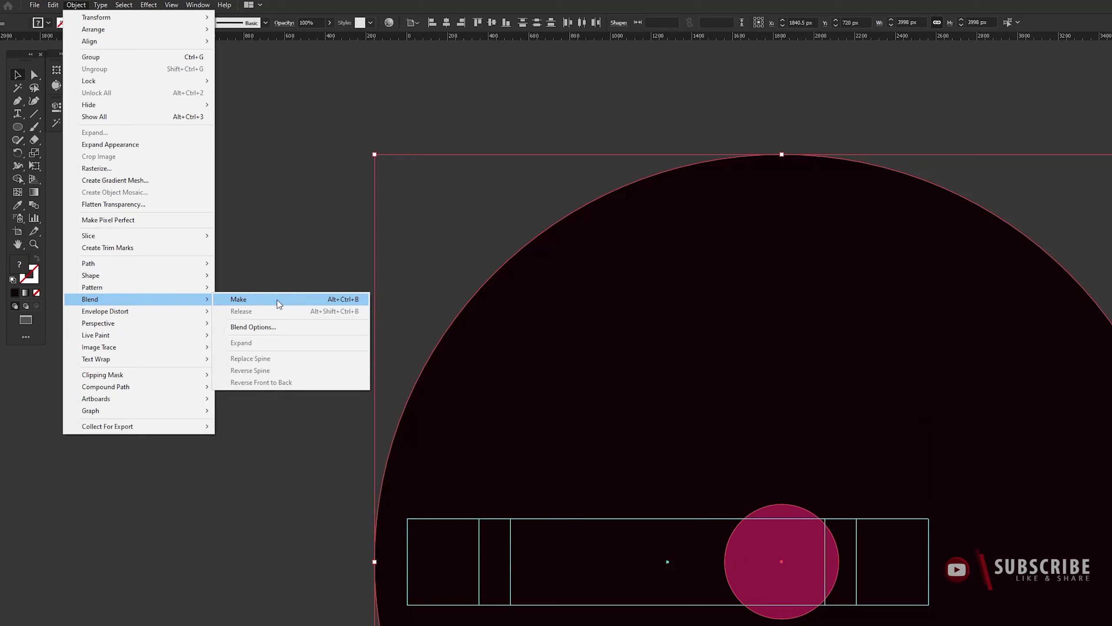
click(291, 302)
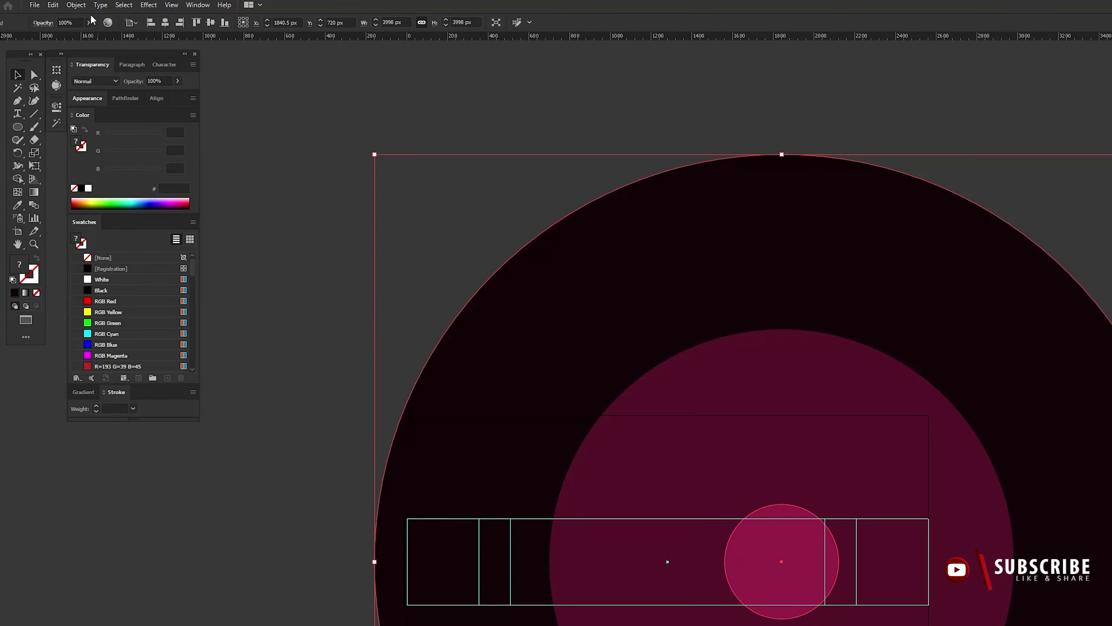
click(76, 5)
mouse_move(91, 299)
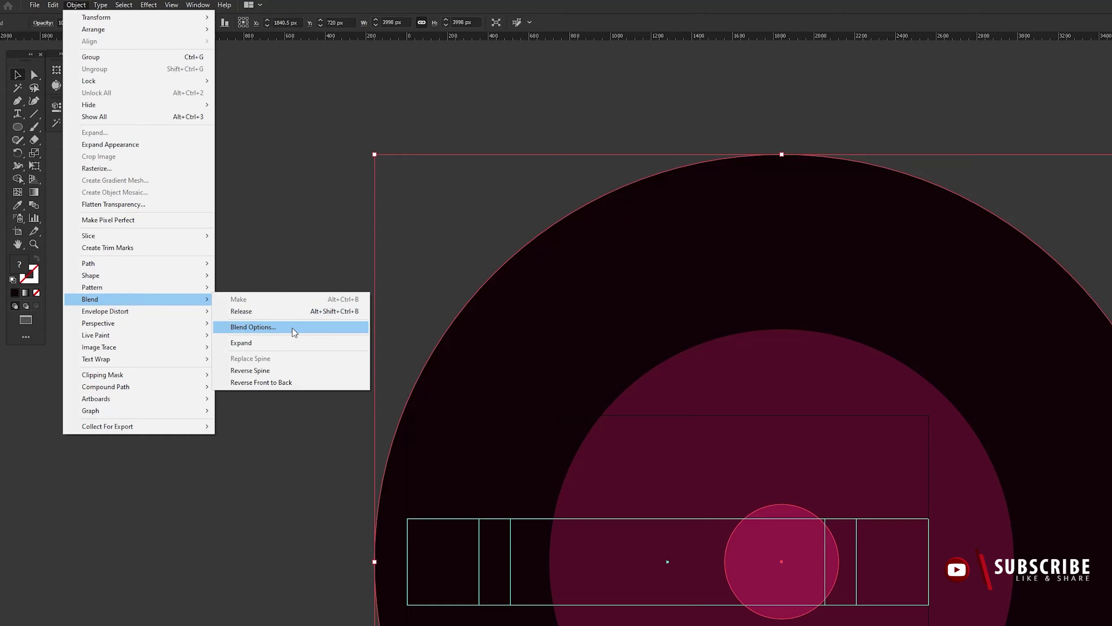
Step: Set Blend Options to Specified Steps, just over 10 steps with preview on
click(279, 327)
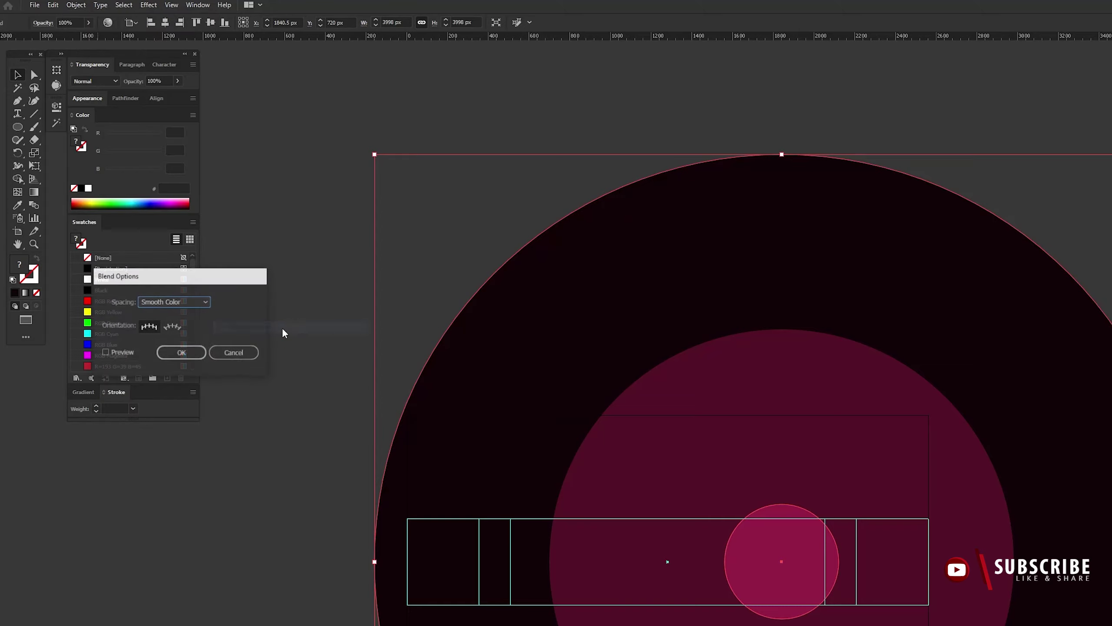
click(186, 303)
click(185, 324)
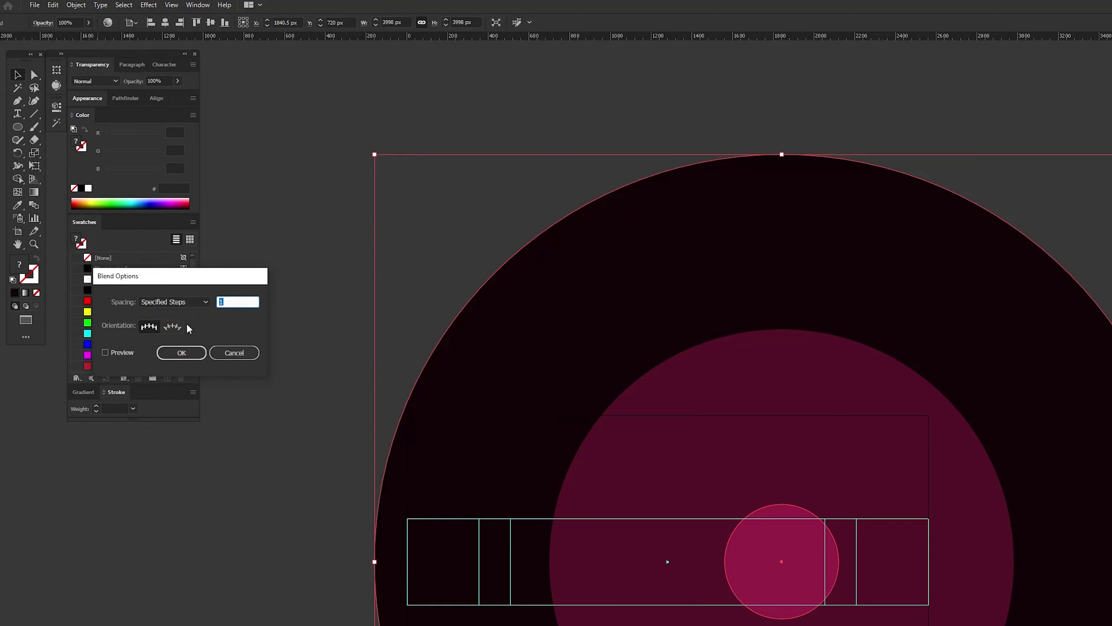
click(106, 353)
double_click(230, 302)
text(10)
key(Tab)
click(232, 302)
key(Up)
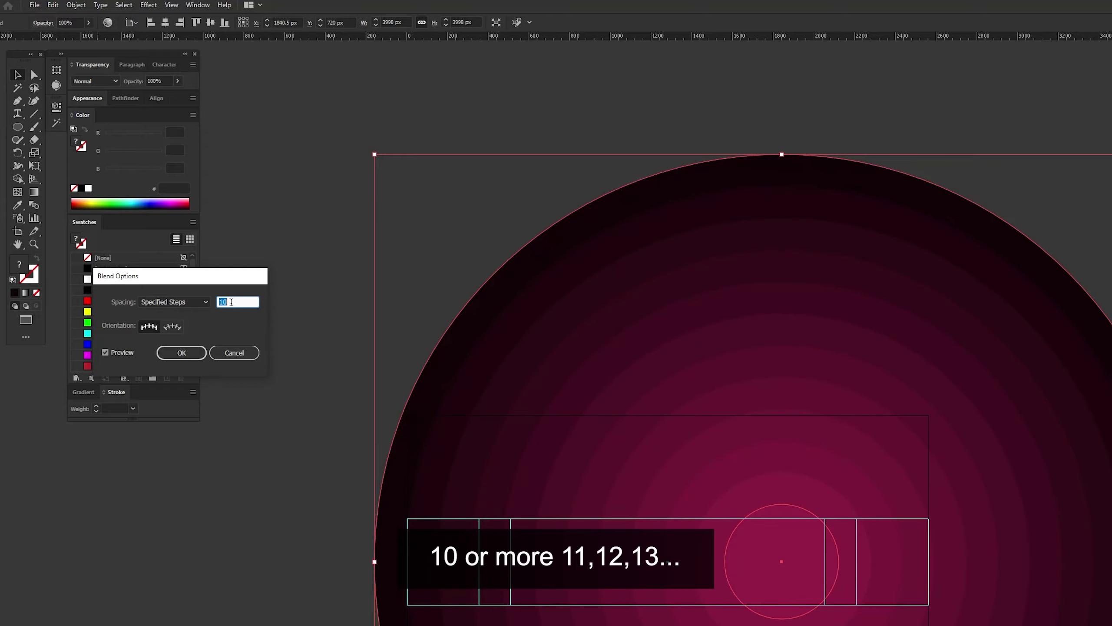
click(184, 356)
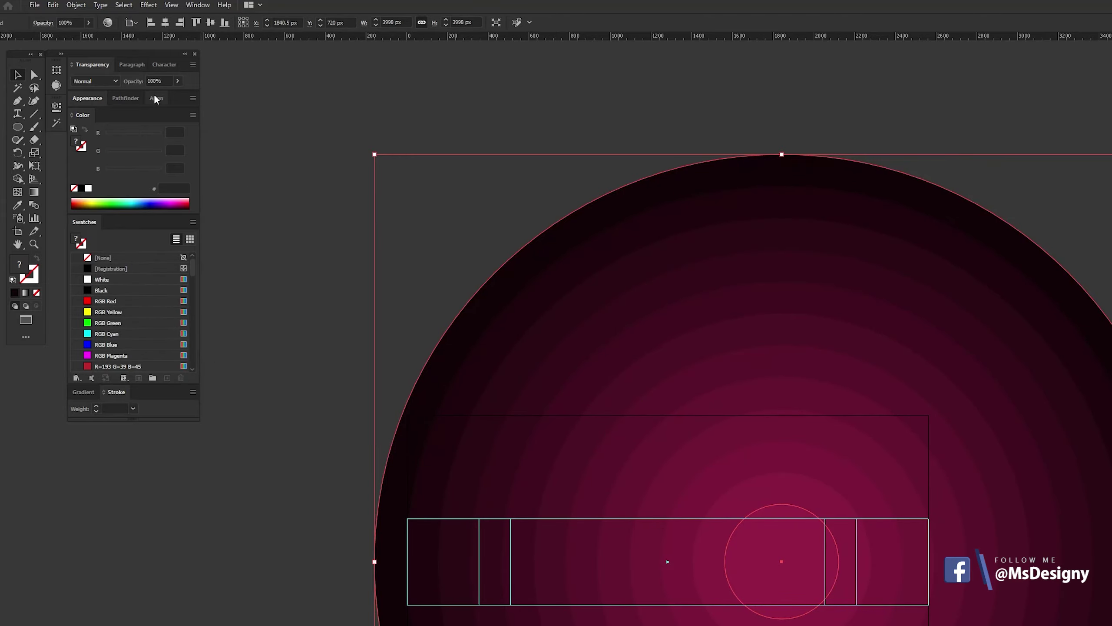
click(78, 8)
mouse_move(89, 81)
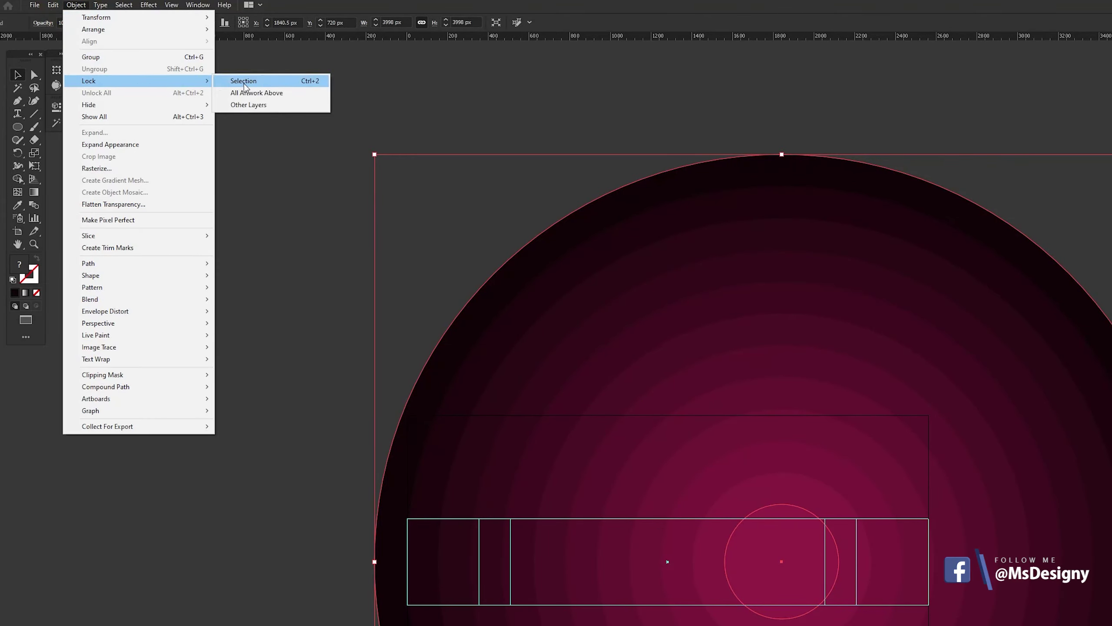
Step: Lock the ring blend, draw a 400 × 400 px circle, and locate c-edit.jpg in Bridge
click(276, 83)
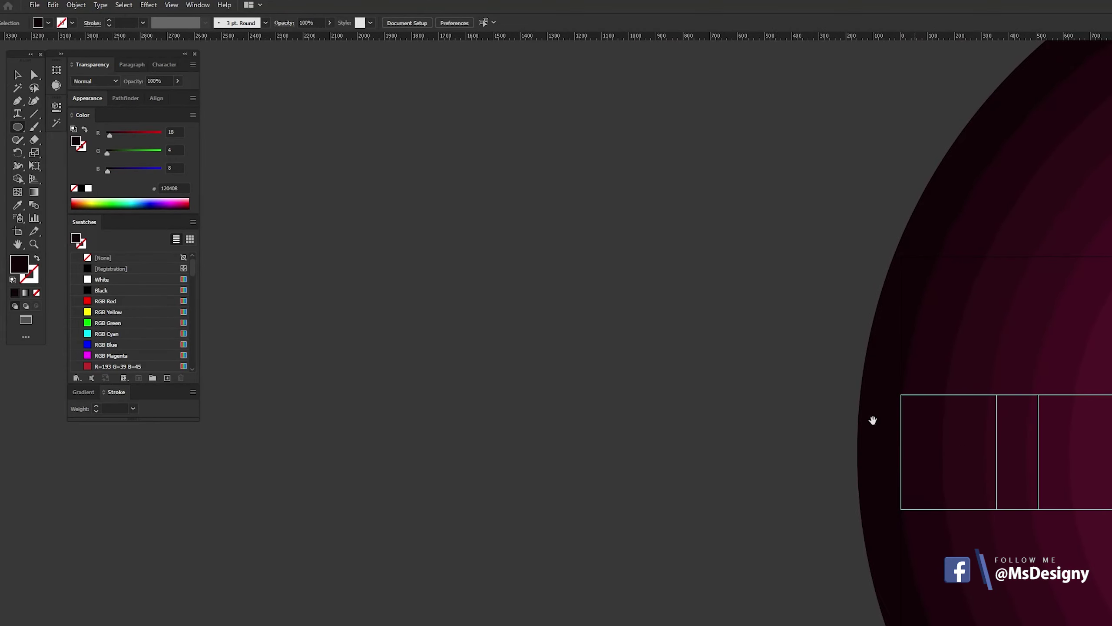
scroll(381, 350, down, 5)
key(l)
click(366, 217)
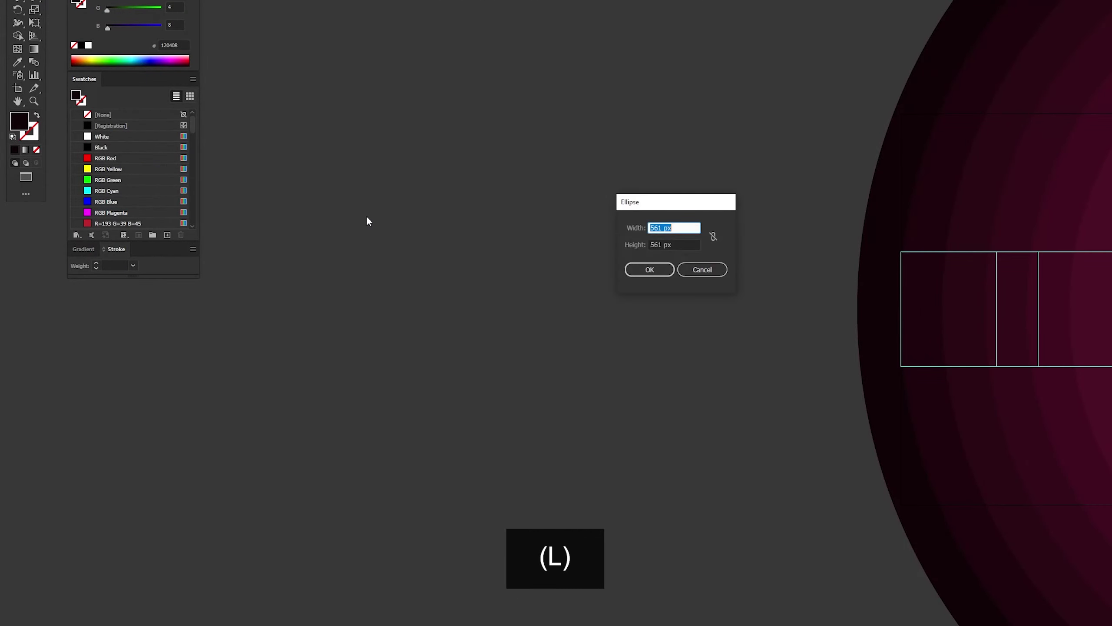
key(Tab)
text(400)
key(Return)
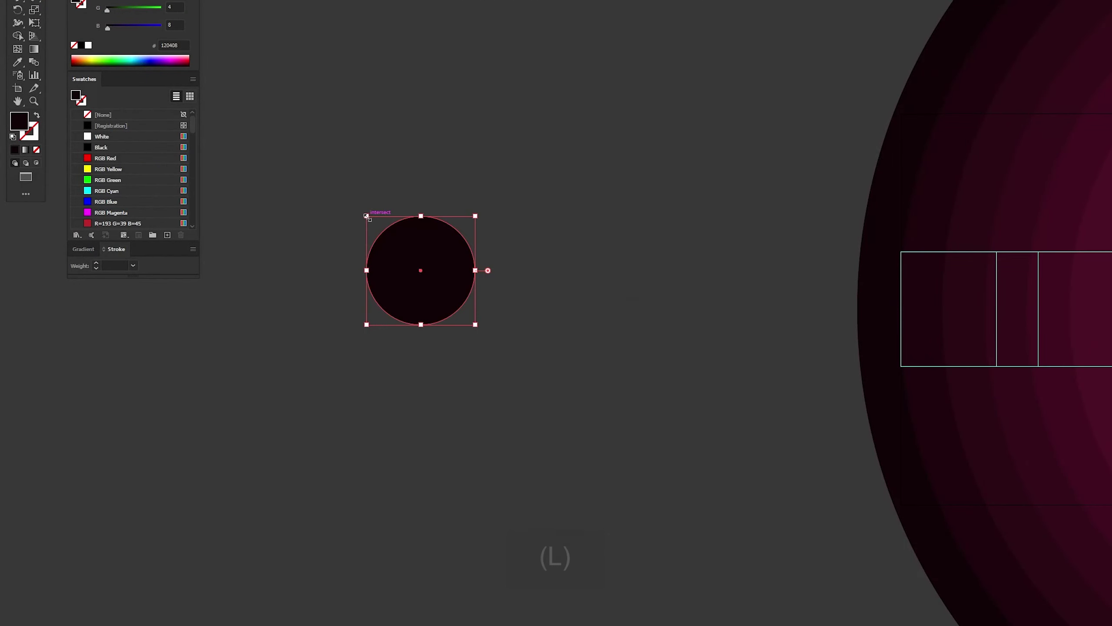
key(ctrl+alt+o)
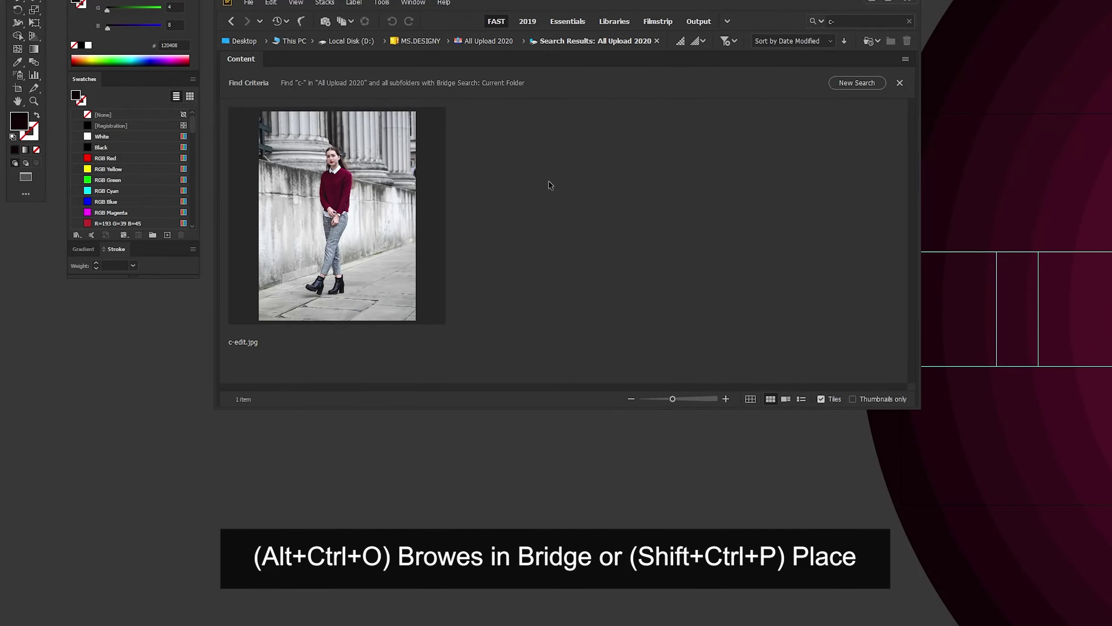
right_click(349, 185)
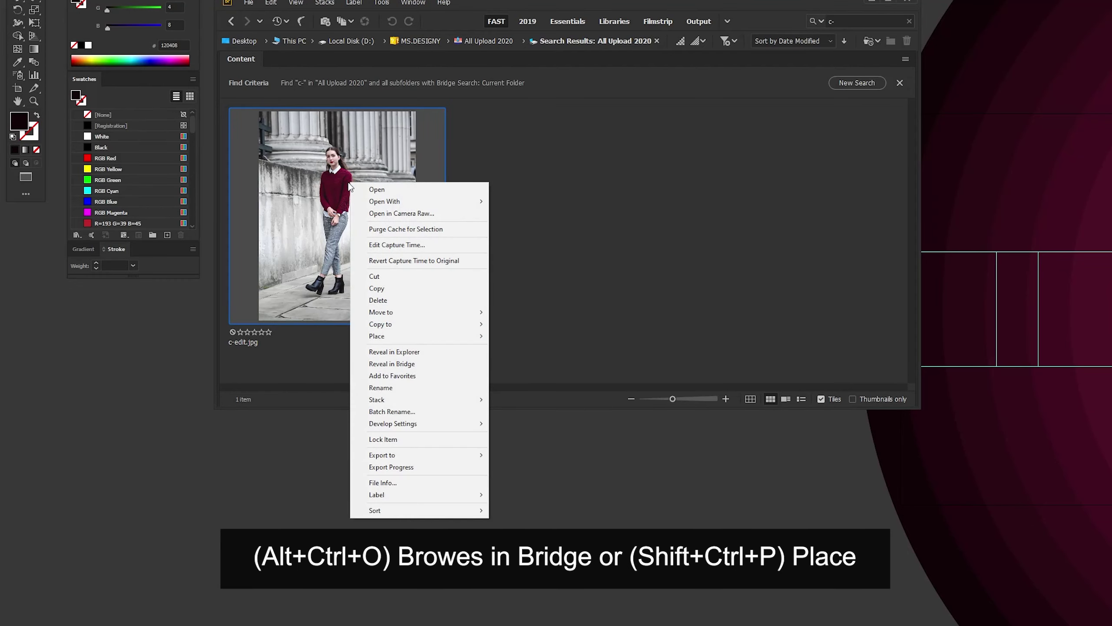
mouse_move(420, 336)
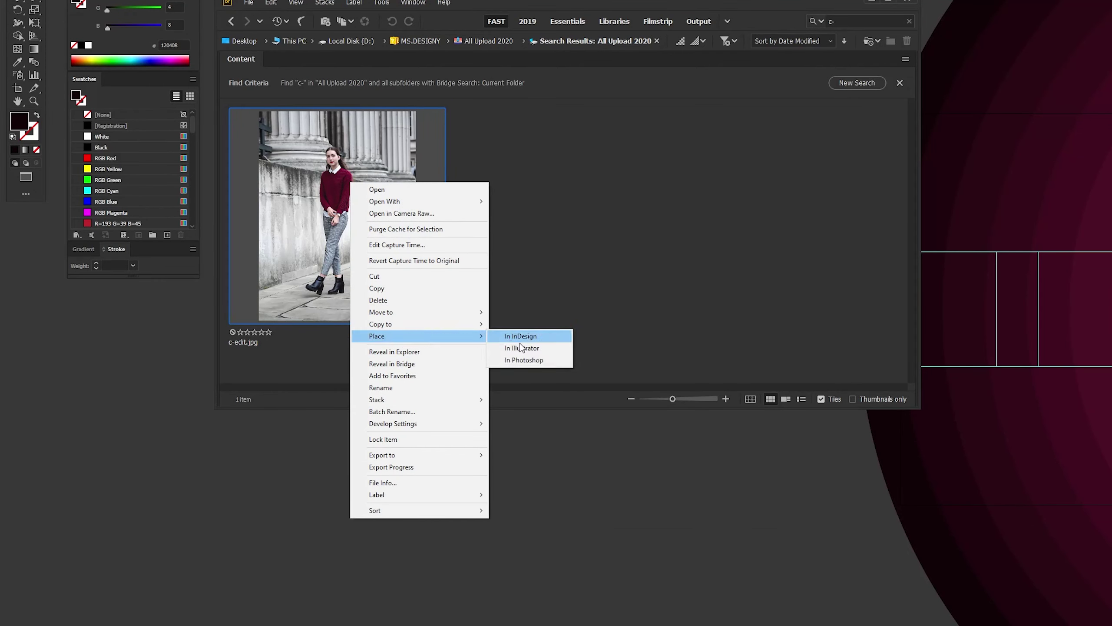
Step: Place c-edit.jpg and bring the circle in front, positioned over the woman's face
click(553, 350)
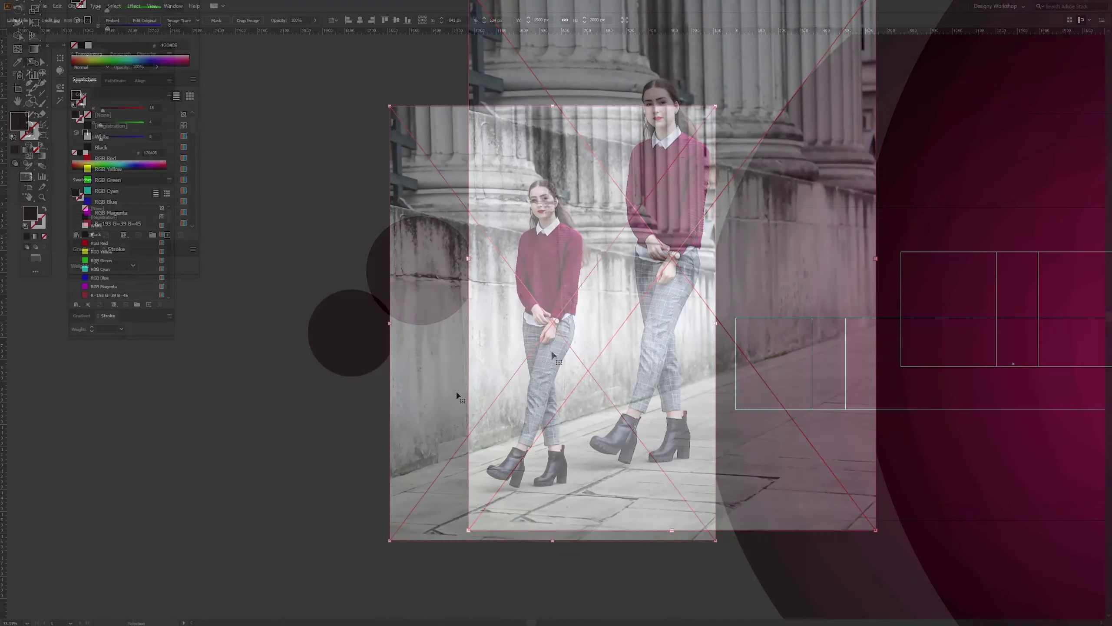
drag(357, 372, 443, 373)
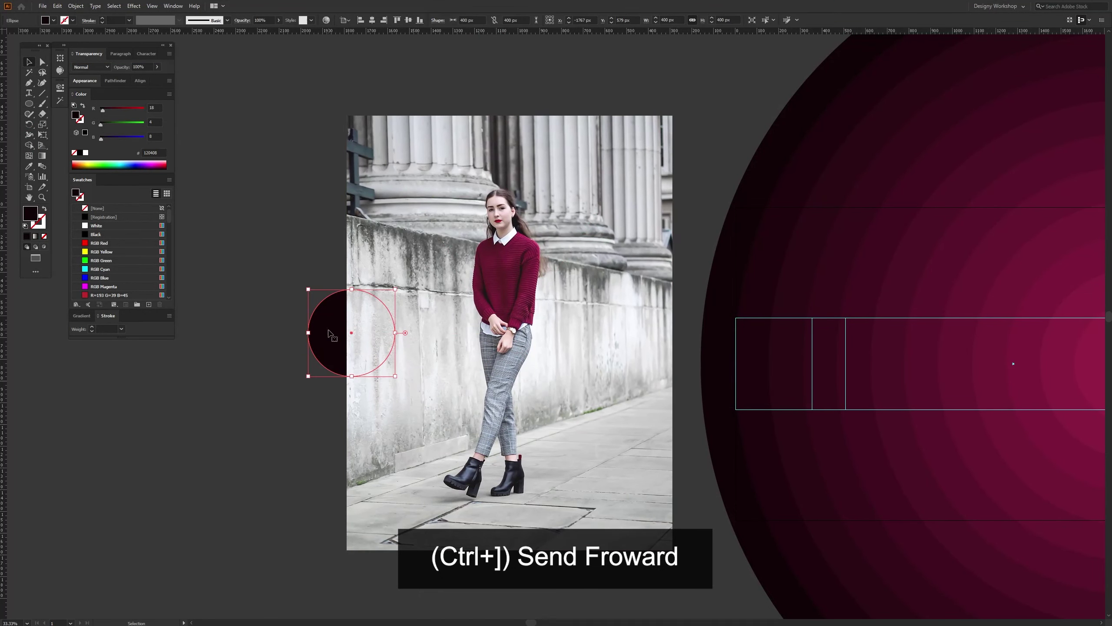
key(ctrl+bracketright)
mouse_move(328, 332)
mouse_down()
mouse_move(396, 333)
mouse_move(500, 223)
mouse_up()
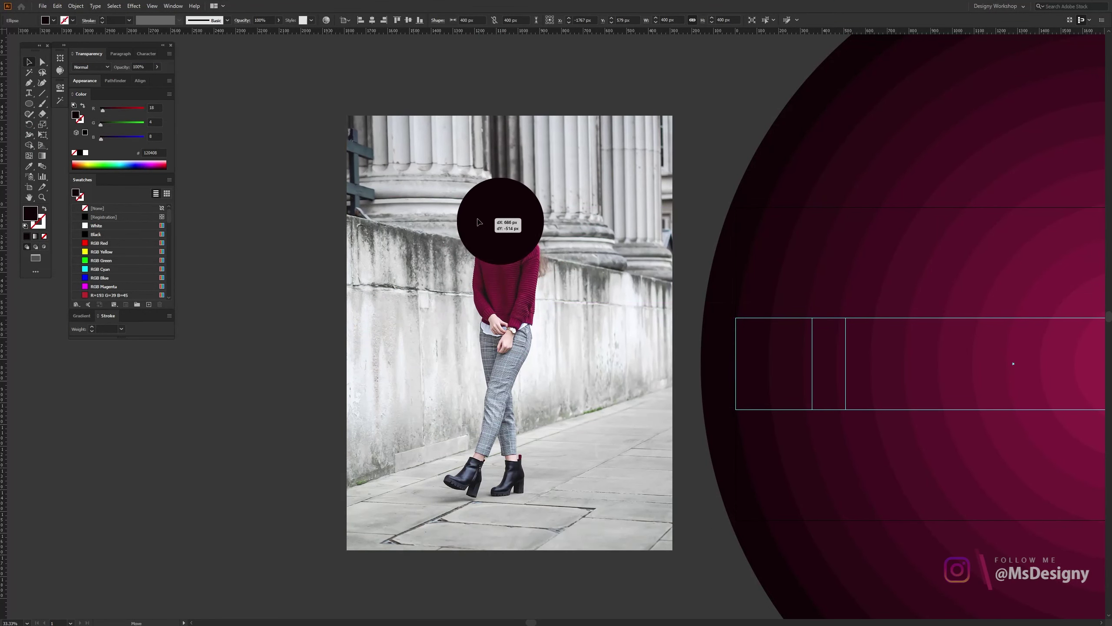
Step: Shrink the photo under the circle and clip it with Ctrl+7 into a round portrait
click(444, 372)
drag(509, 550, 509, 497)
drag(457, 315, 548, 316)
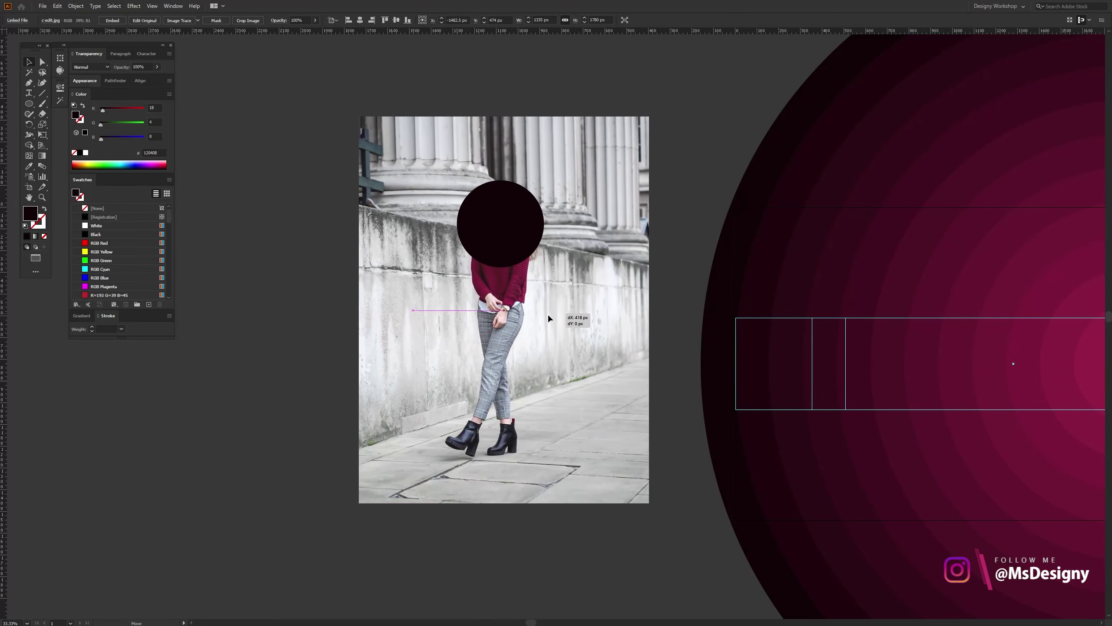
shift+click(512, 233)
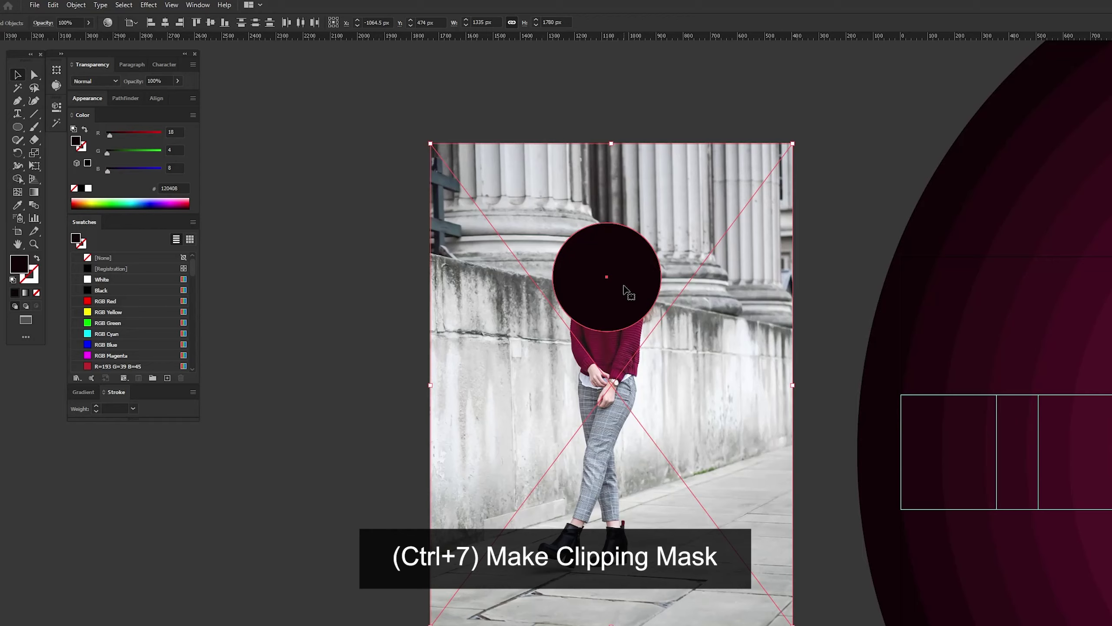
key(ctrl+7)
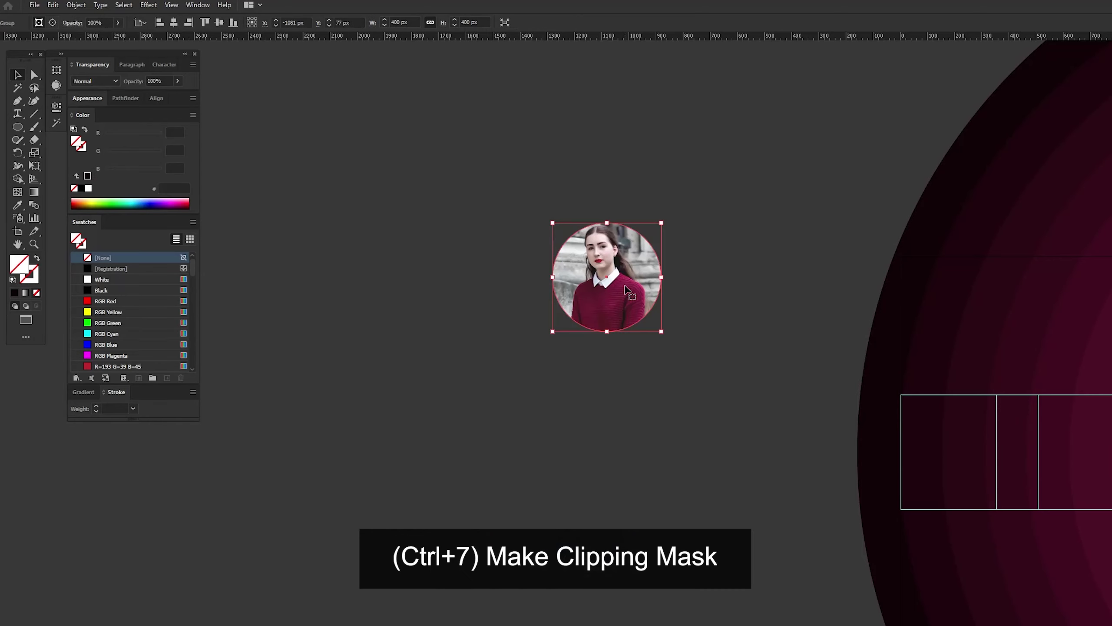
drag(624, 287, 632, 302)
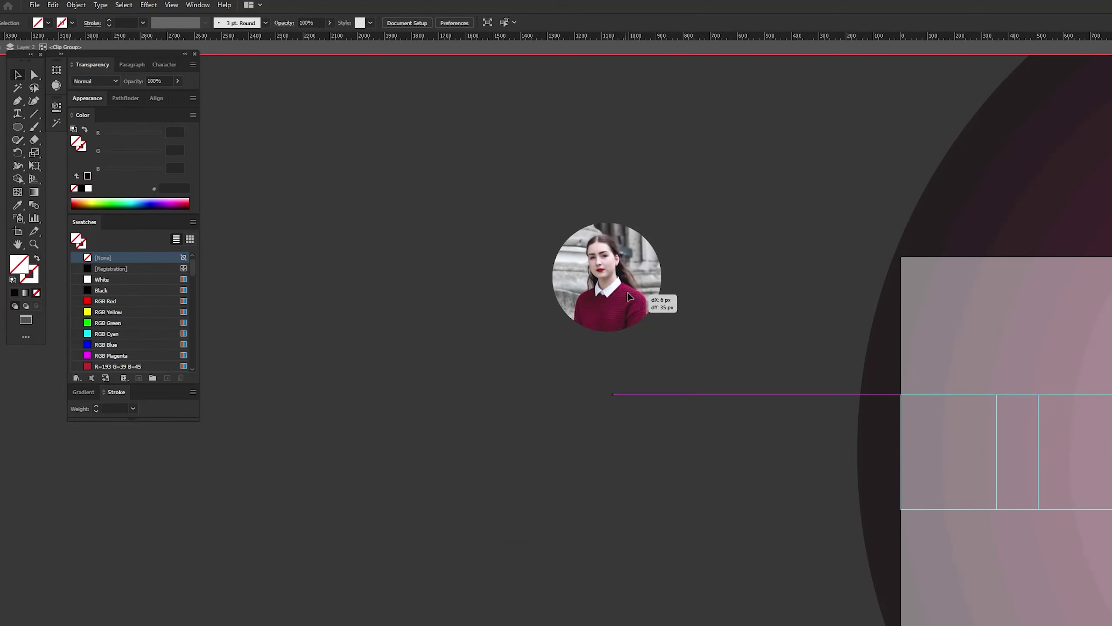
key(Escape)
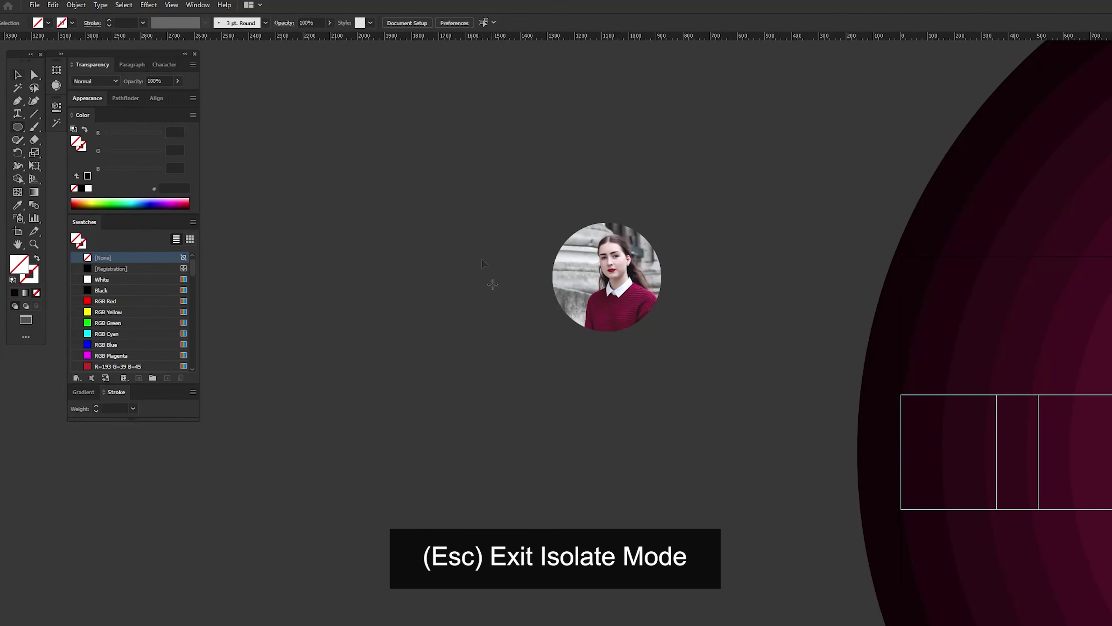
Step: Draw a 526 px circle filled #FAFAFA and send it behind the portrait
key(l)
drag(545, 208, 666, 351)
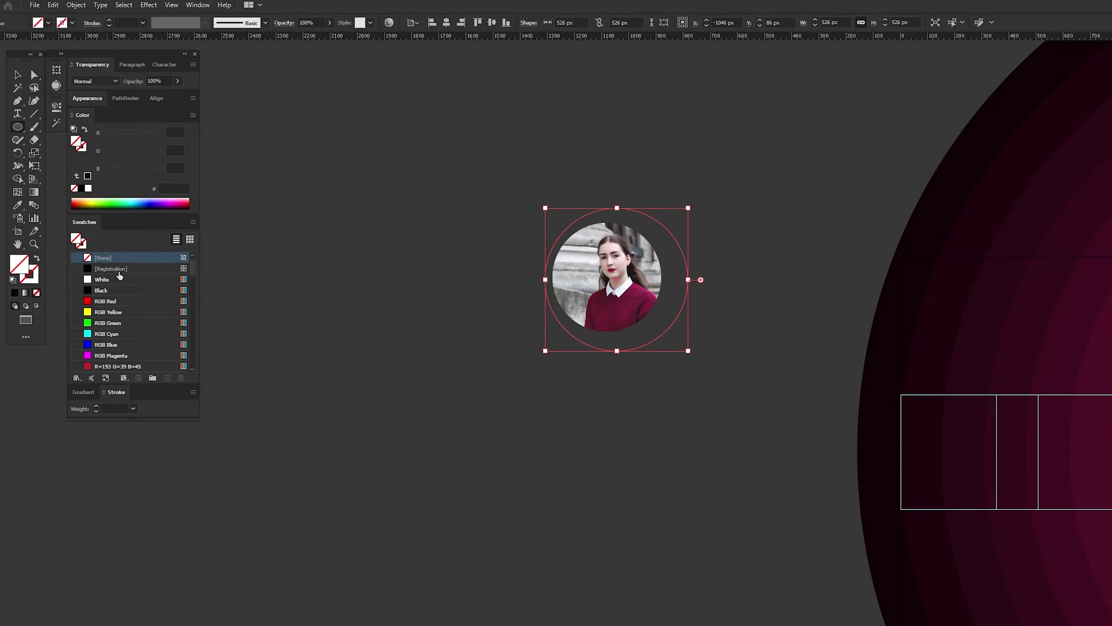
click(106, 281)
key(ctrl+bracketleft)
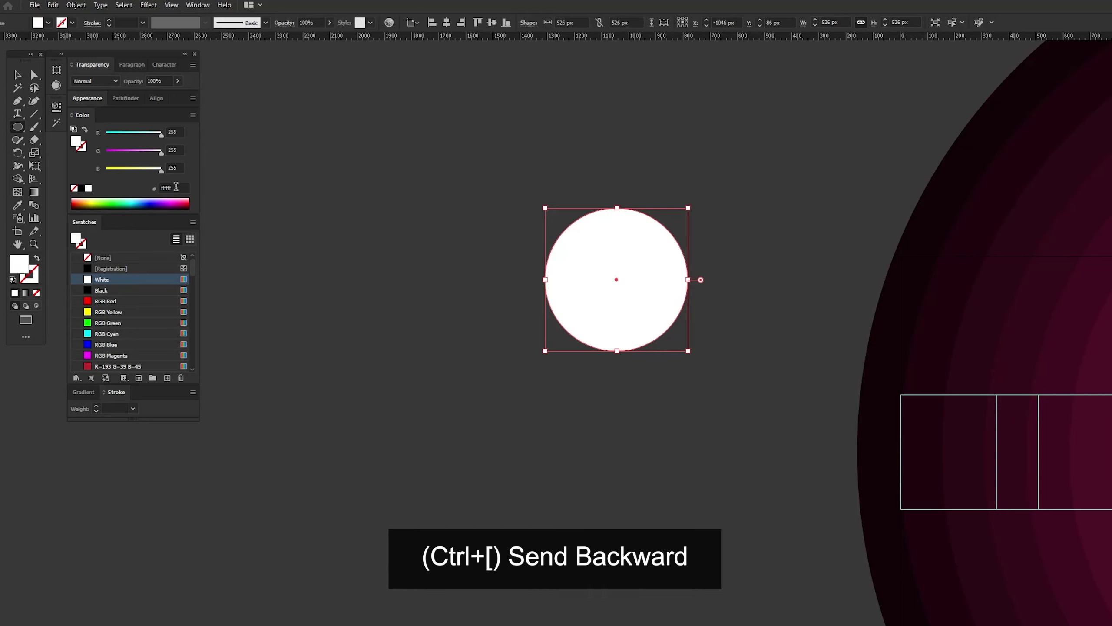
text(afa)
key(Return)
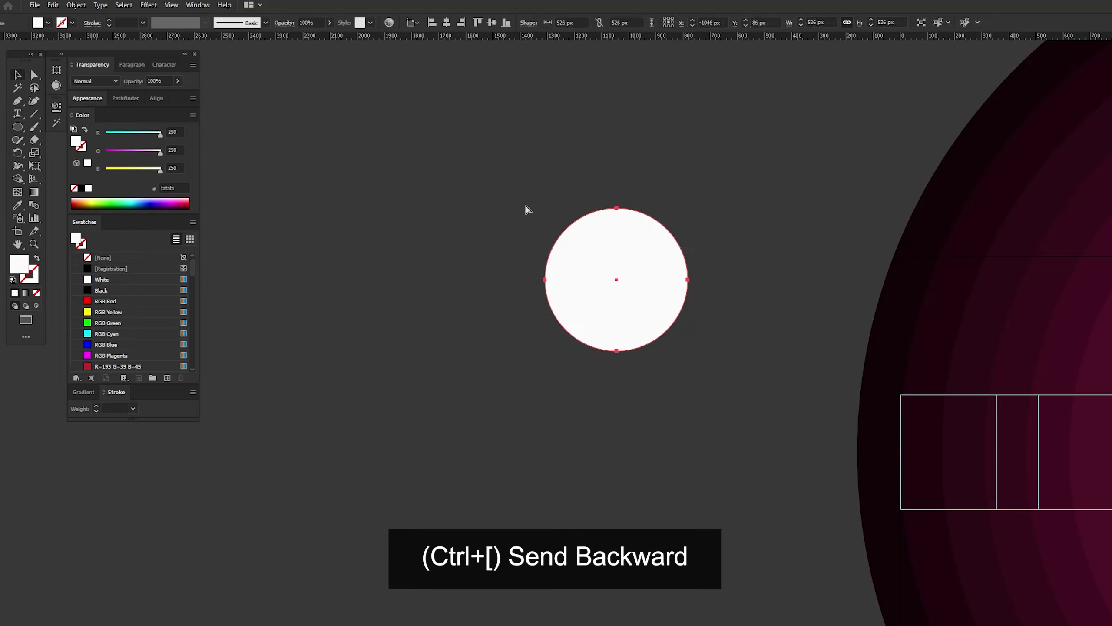
key(ctrl+bracketleft)
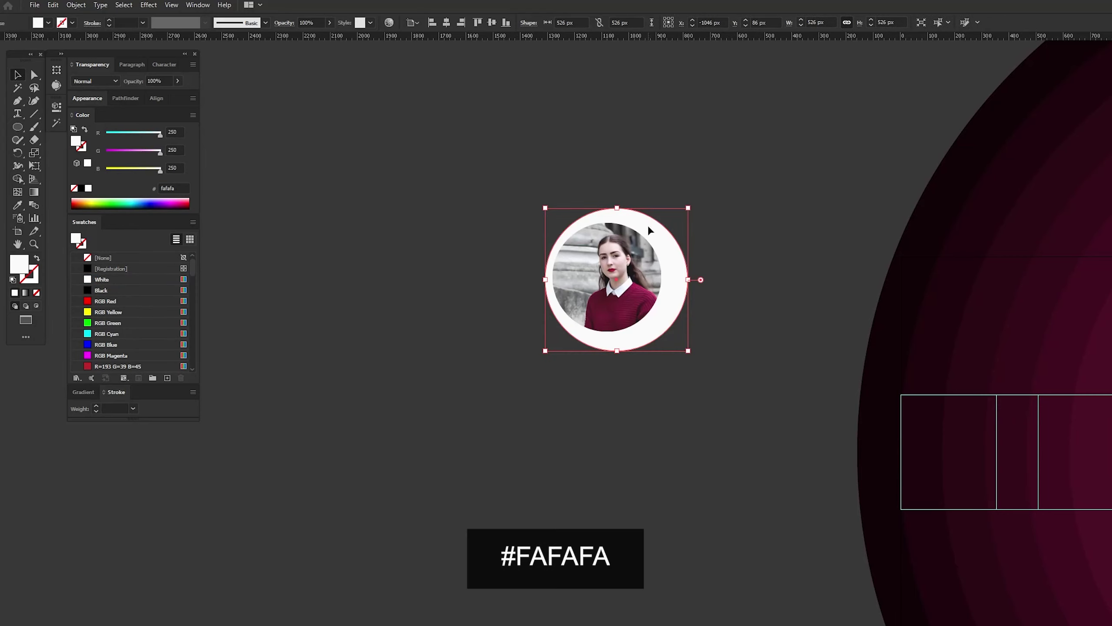
drag(647, 224, 638, 224)
Step: Vertically centre the off-white circle with the portrait and select both together
key(ctrl+a)
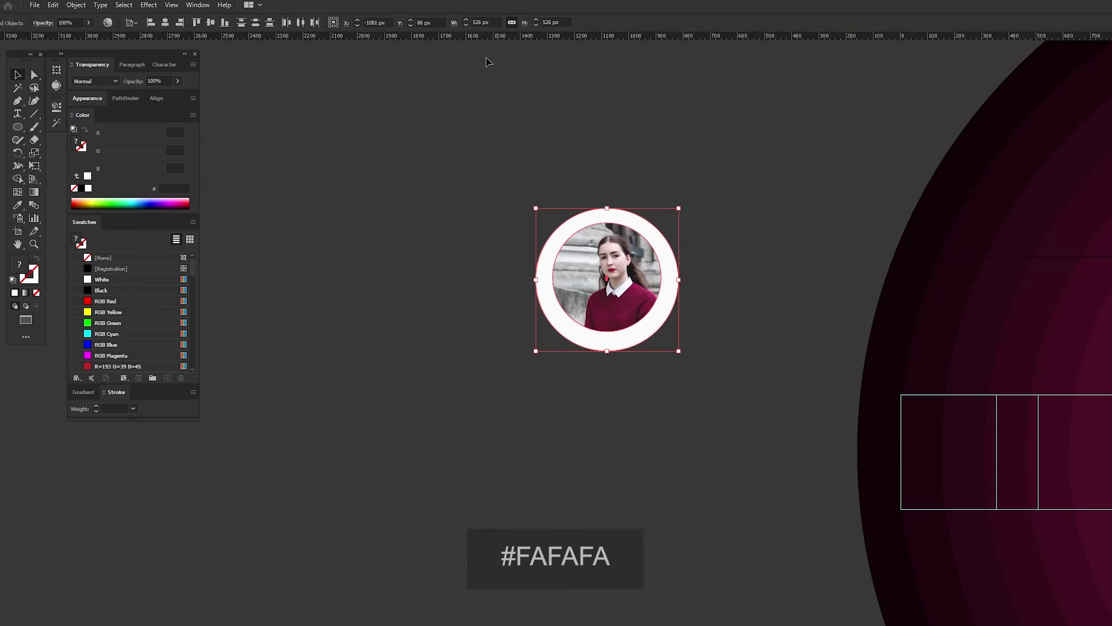
click(129, 22)
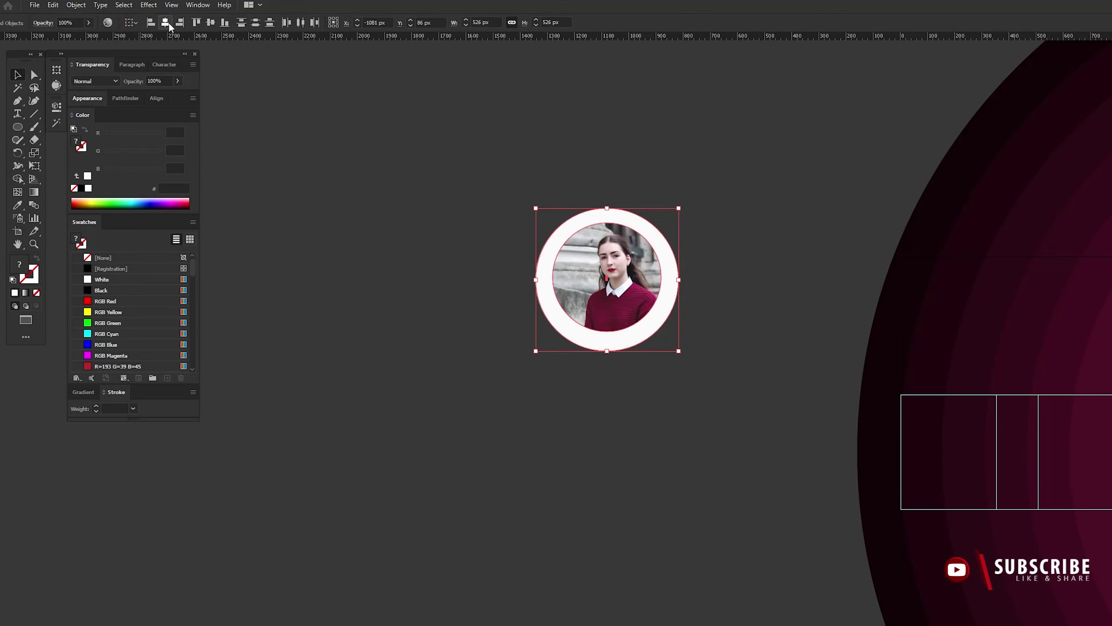
click(210, 23)
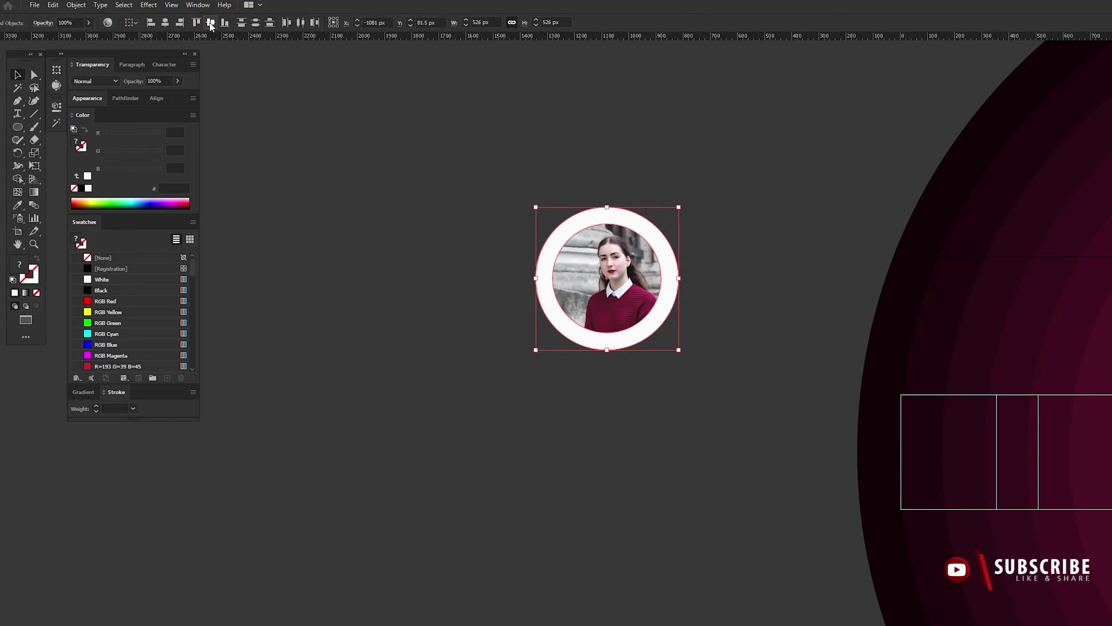
click(318, 280)
drag(445, 166, 702, 404)
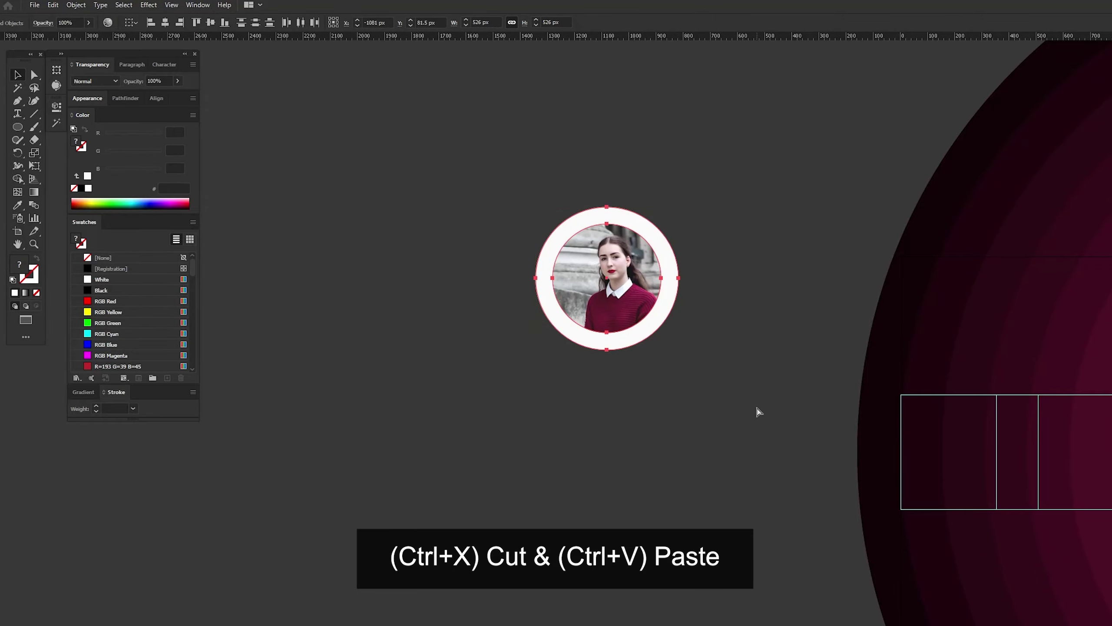
Step: Cut the ringed portrait and paste it at the centre of the magenta banner
key(ctrl+x)
scroll(318, 460, right, 5)
scroll(659, 455, up, 2)
drag(641, 459, 793, 385)
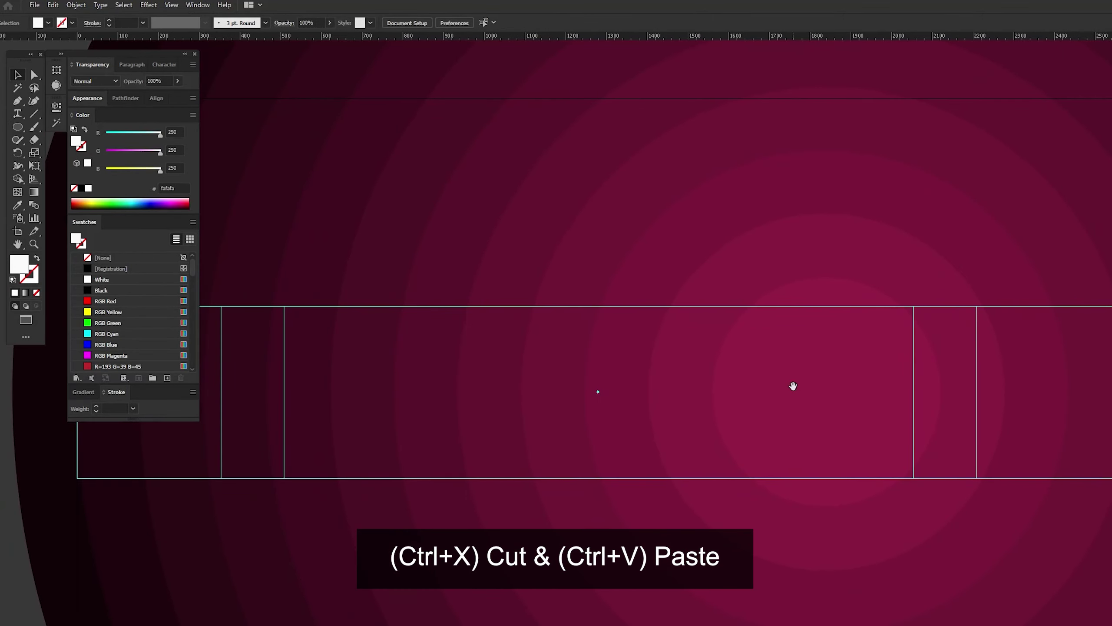
key(ctrl+v)
mouse_move(697, 249)
mouse_down()
mouse_move(858, 409)
mouse_move(871, 405)
mouse_up()
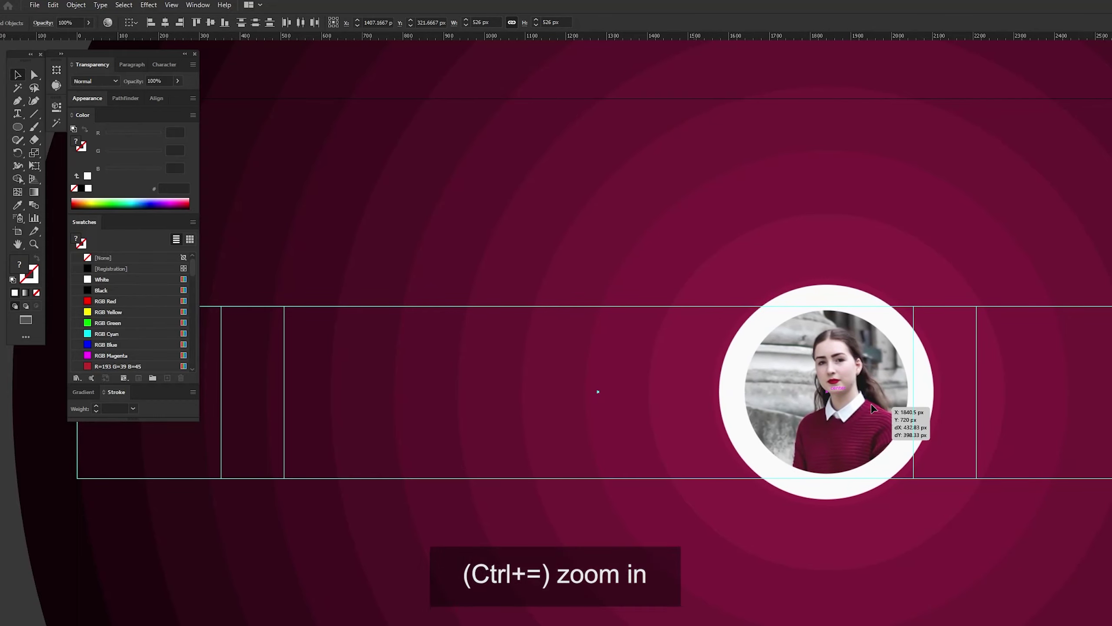
Step: Inside the portrait group, scale the white ring ellipse up slightly
key(ctrl+equal)
click(552, 175)
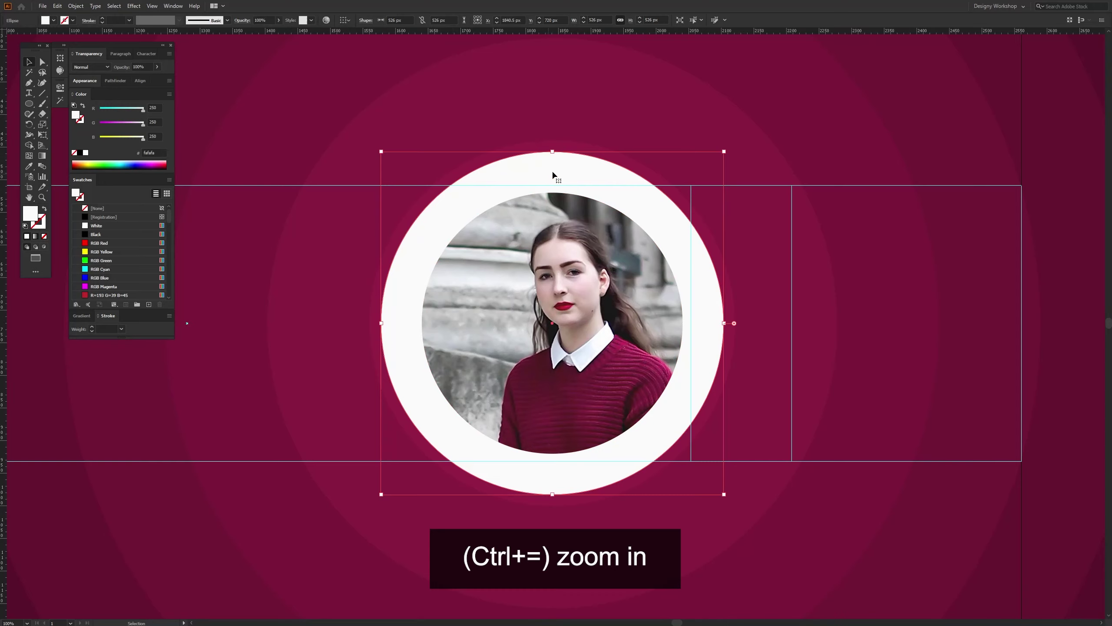
double_click(553, 178)
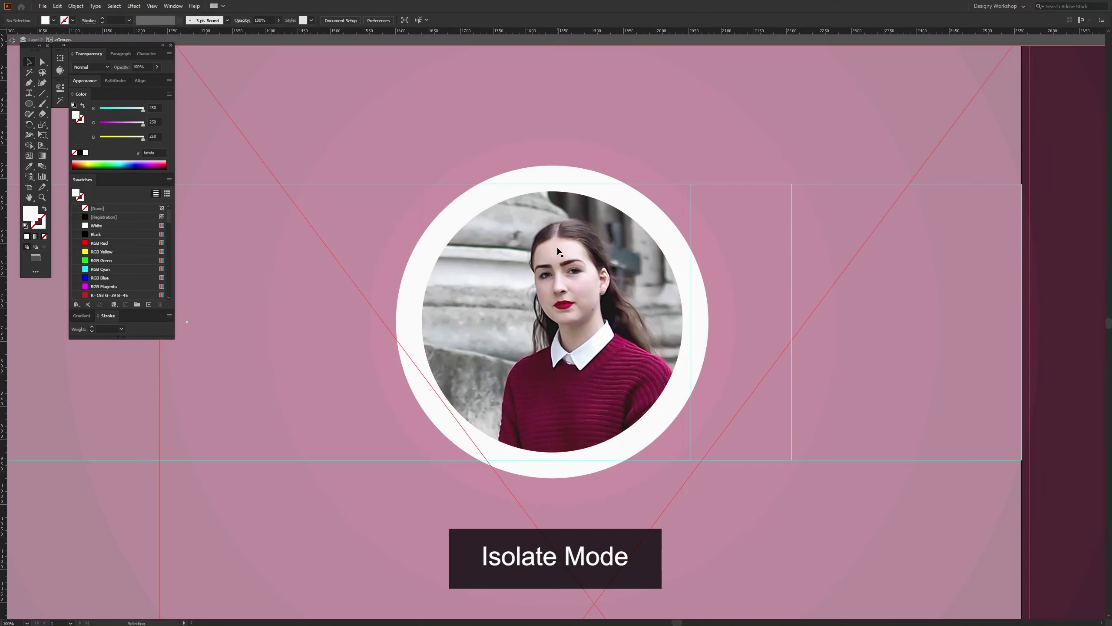
click(552, 179)
drag(553, 167, 553, 149)
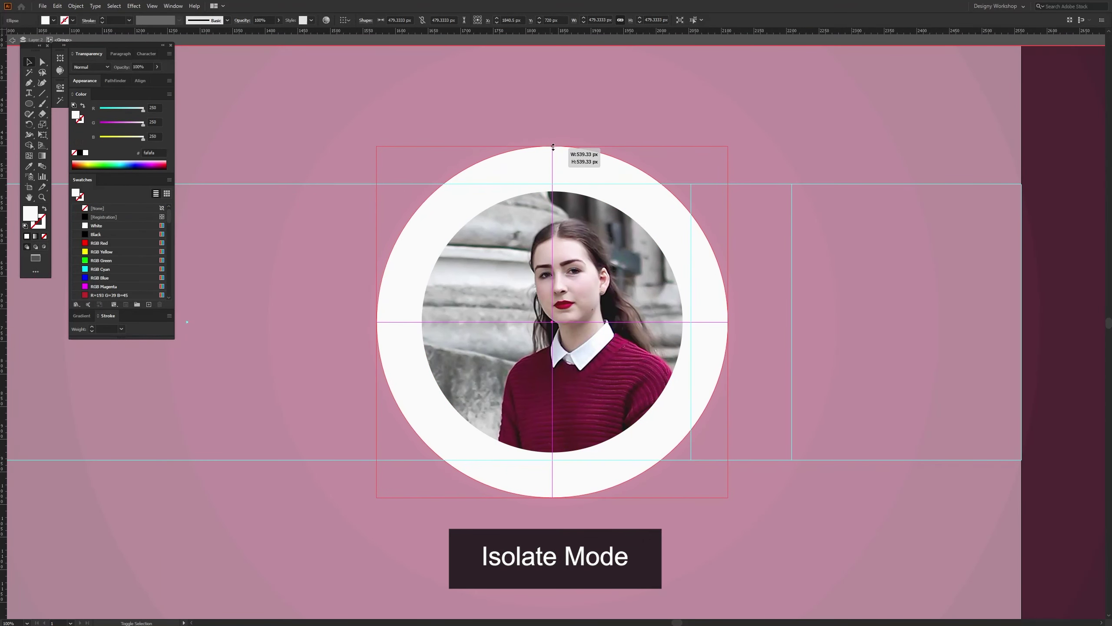
key(Escape)
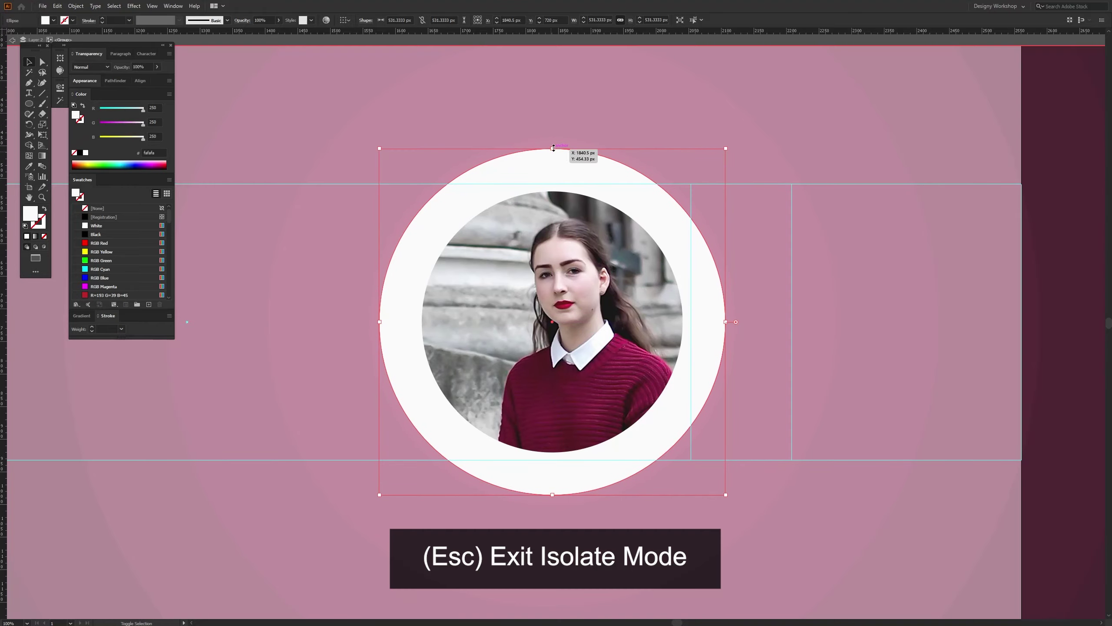
key(Escape)
key(ctrl+minus)
key(ctrl+minus)
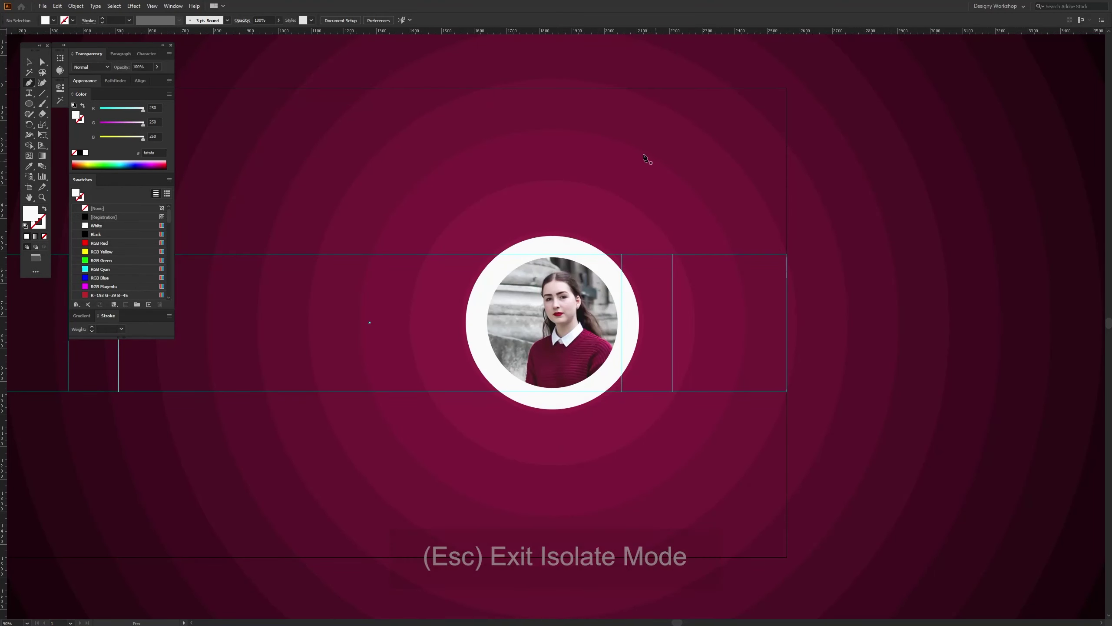
Step: Draw a four-cornered white panel covering the banner's right side with the Pen tool
key(p)
click(613, 88)
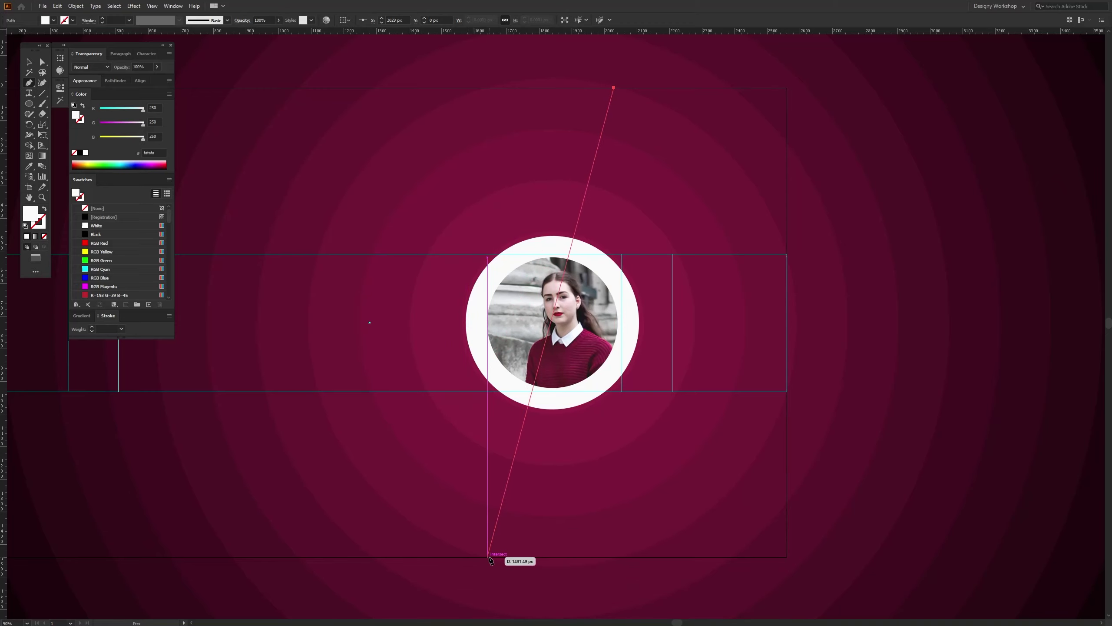
click(487, 557)
click(787, 557)
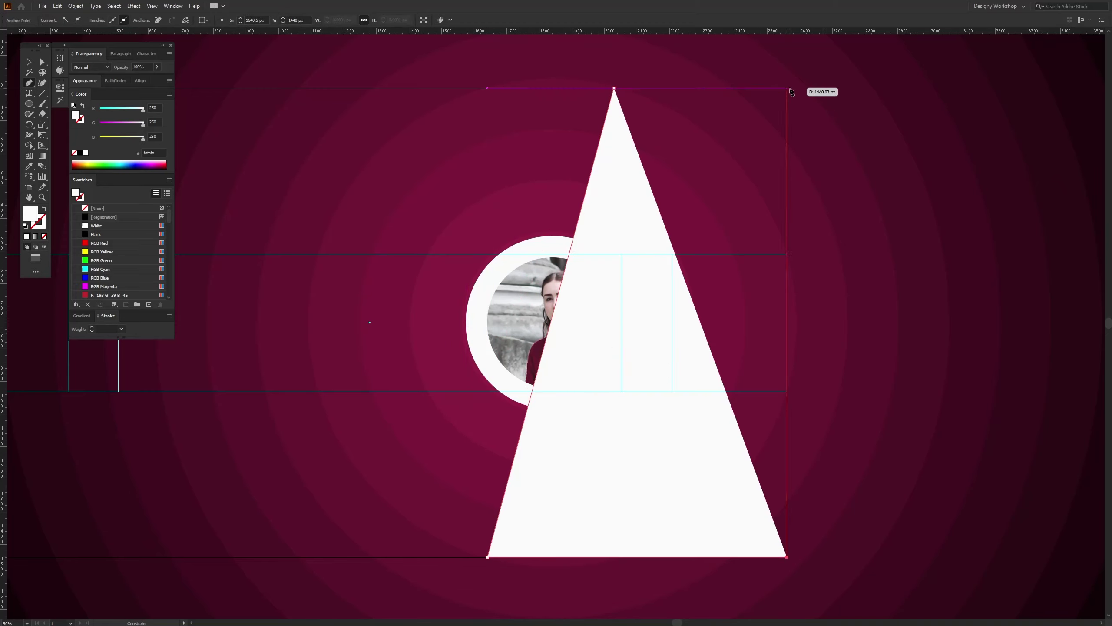
click(786, 87)
click(614, 87)
Step: Slant the panel by moving its left corners, then send it behind the portrait
key(a)
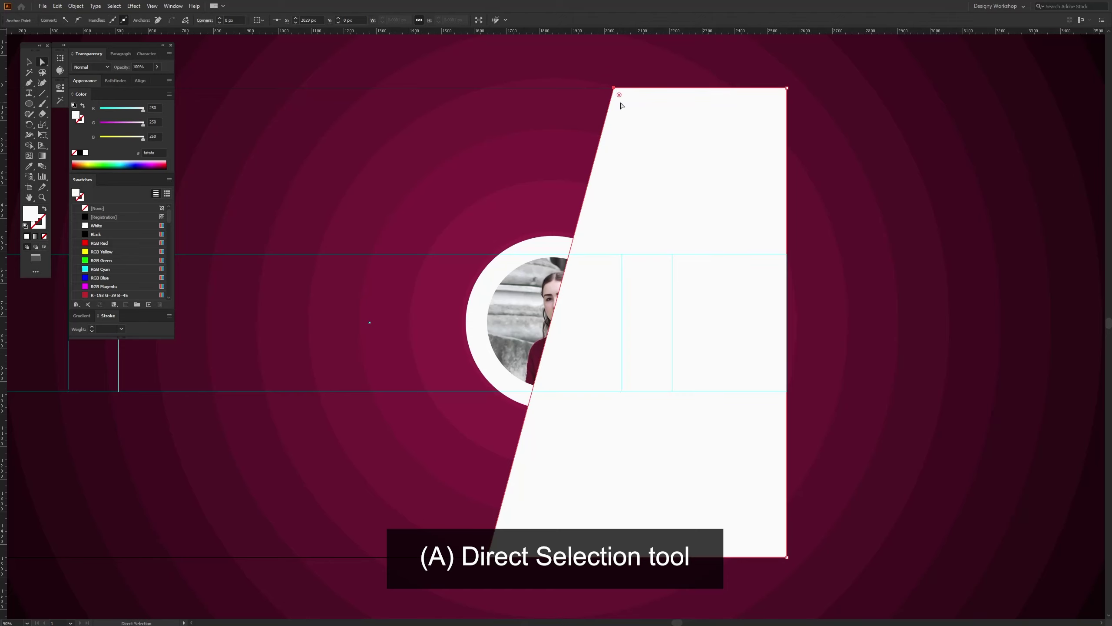
drag(487, 556, 445, 556)
drag(445, 556, 447, 556)
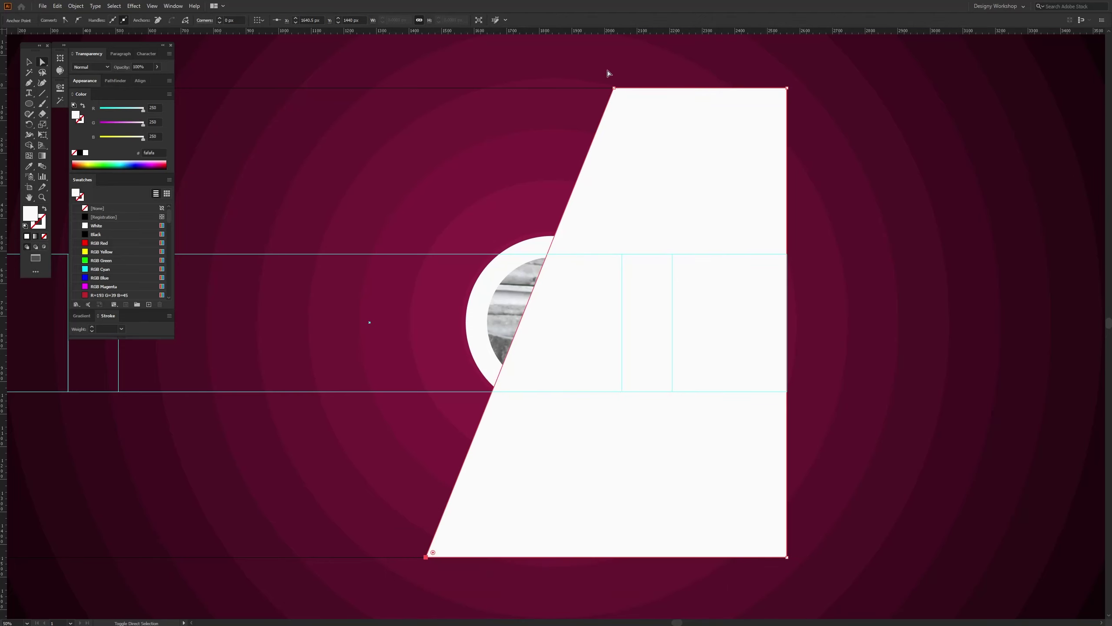
drag(613, 88, 634, 88)
key(v)
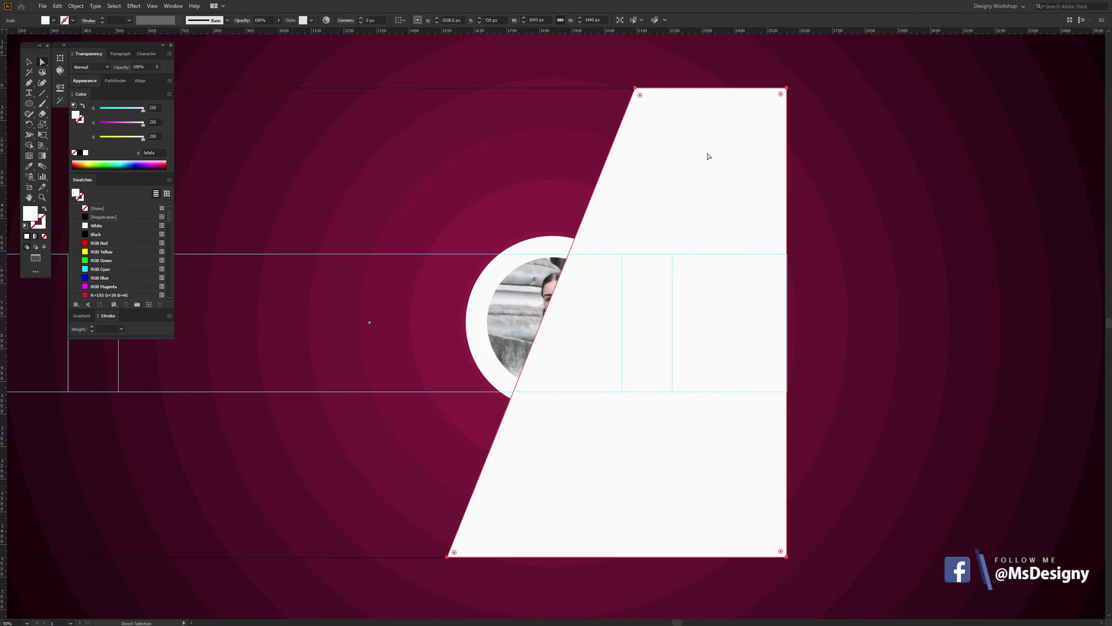
key(ctrl+bracketleft)
key(a)
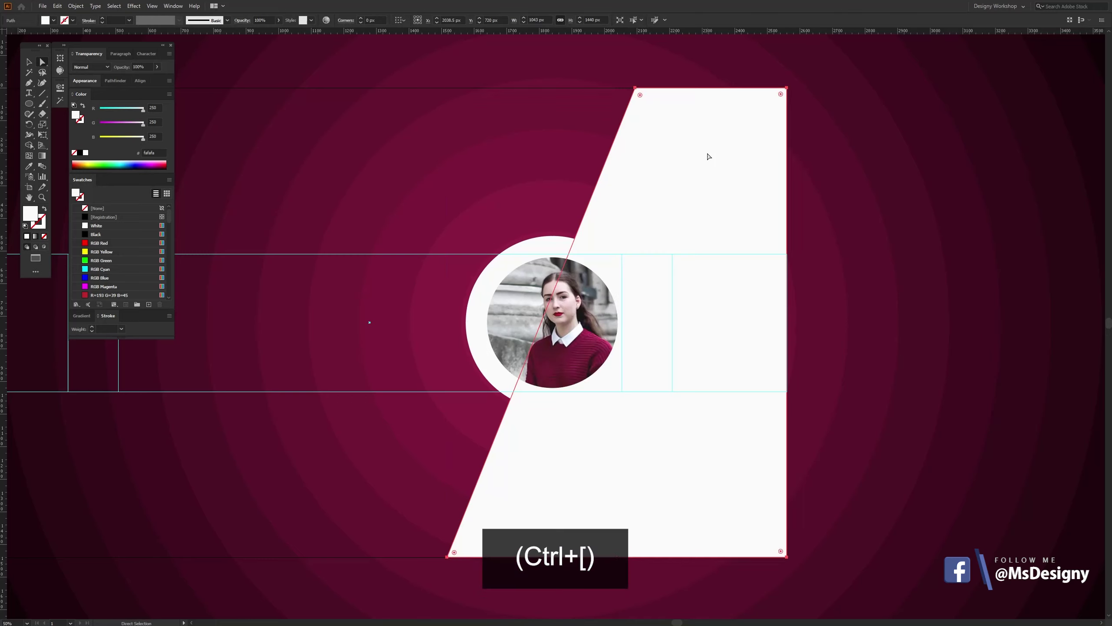
click(566, 162)
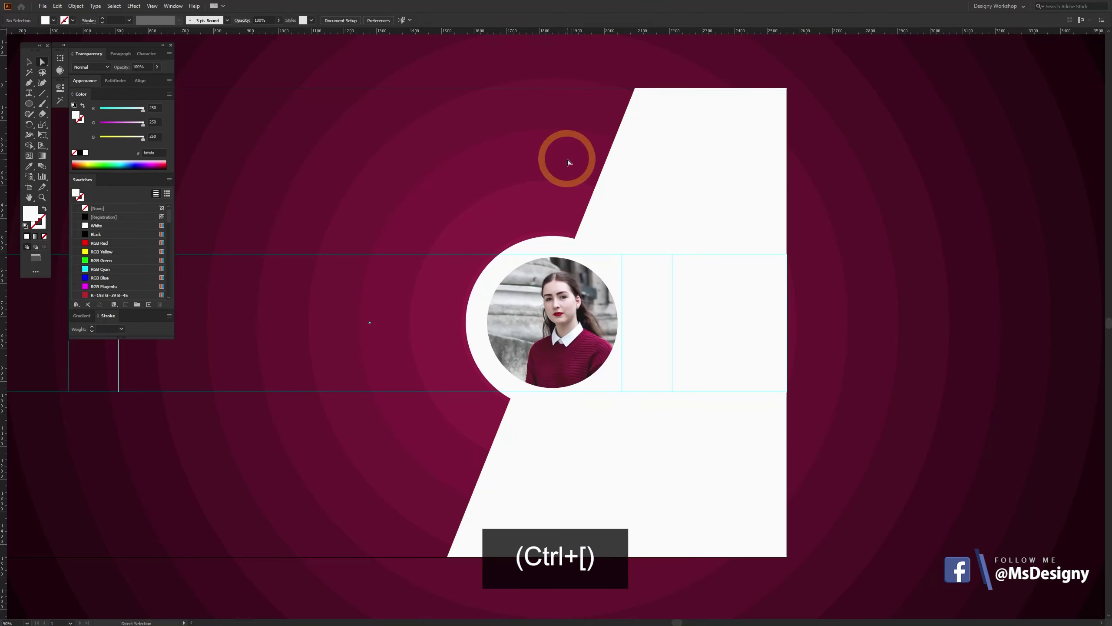
Step: Enlarge the portrait's white ring slightly from its bottom edge inside the group
double_click(469, 316)
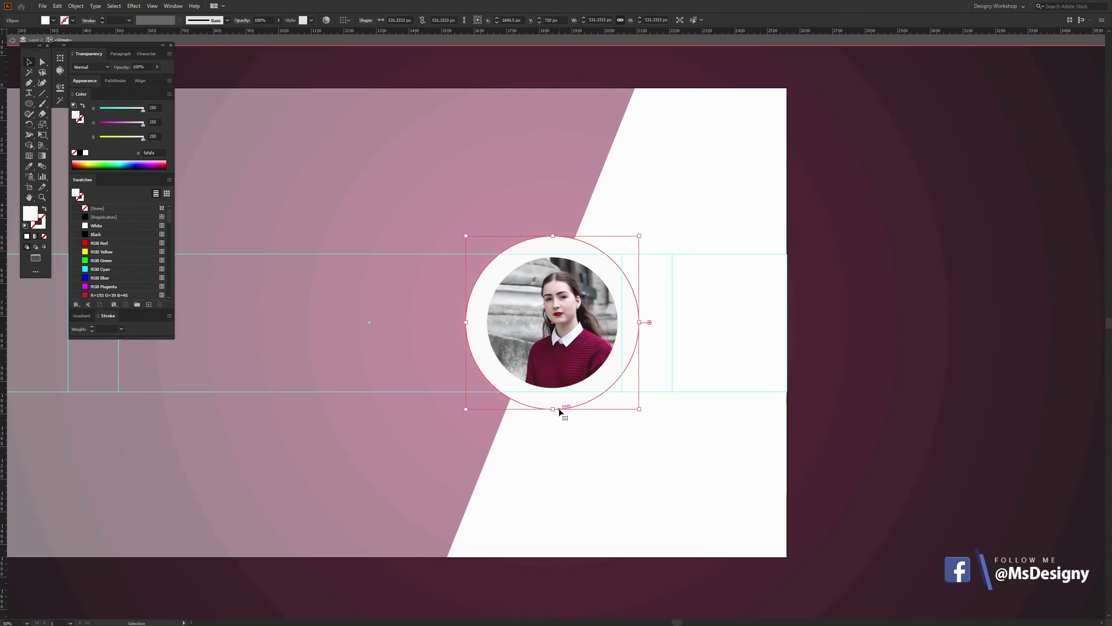
drag(553, 409, 552, 416)
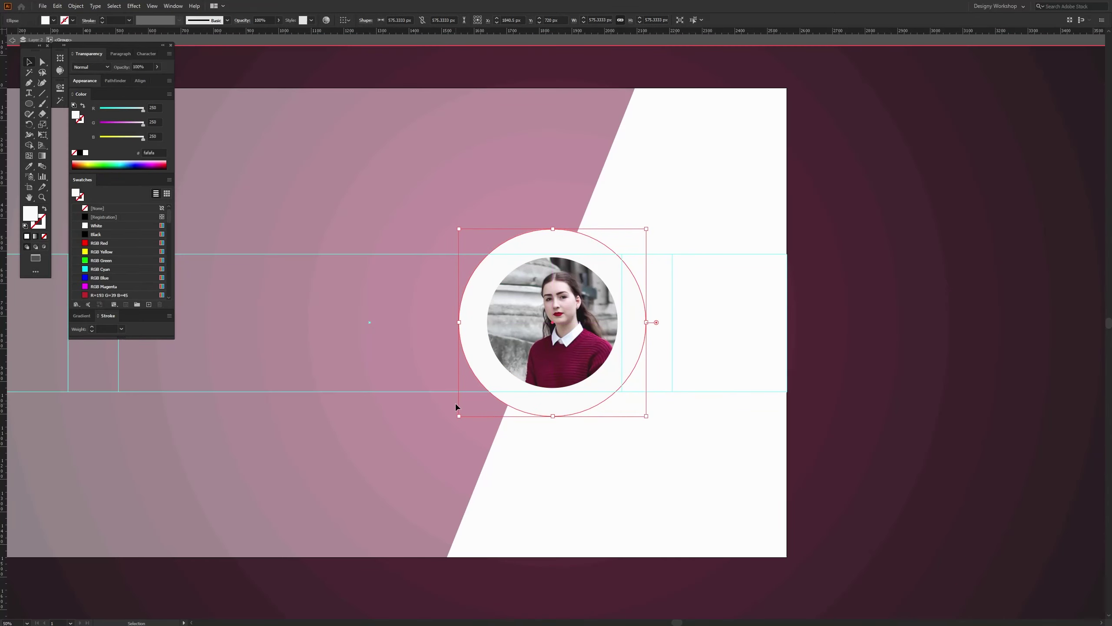
double_click(436, 400)
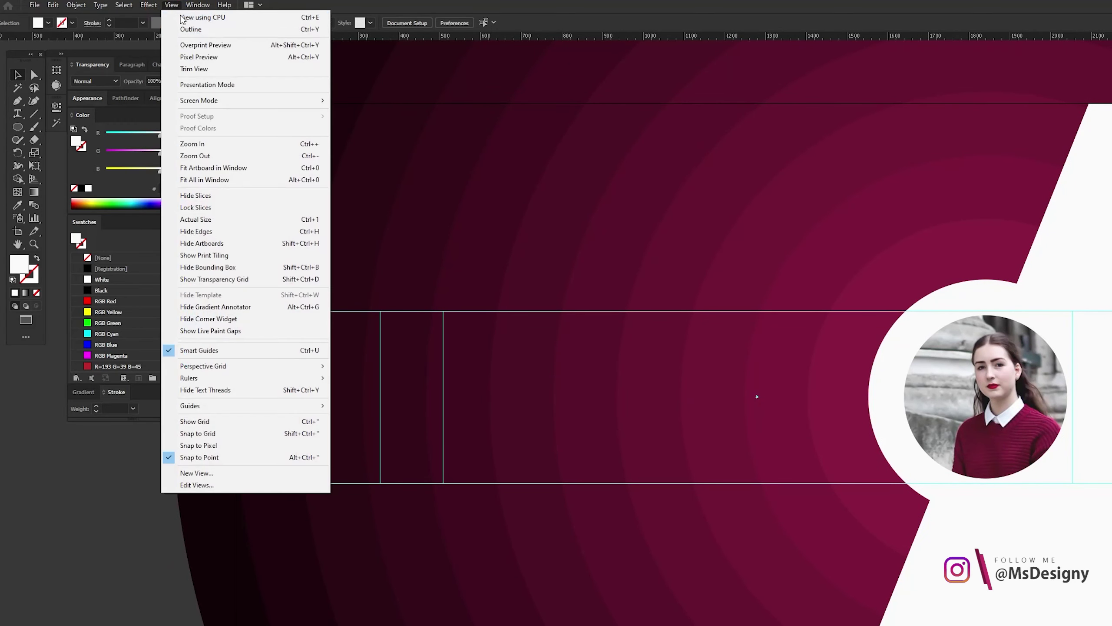
Step: Toggle View > Trim View on and then off again
click(172, 5)
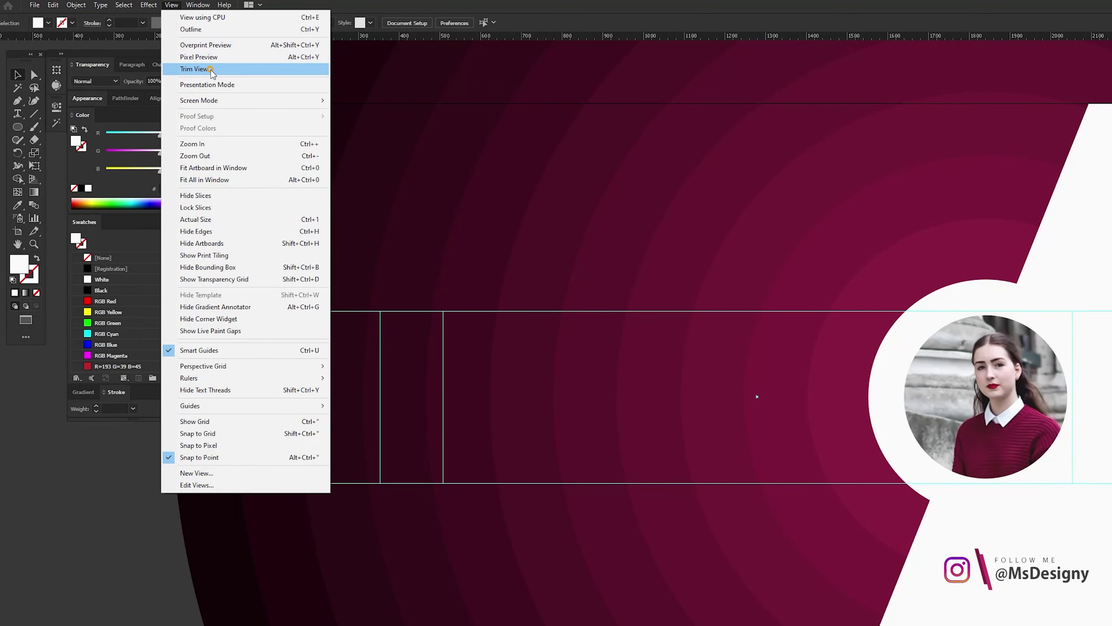
click(194, 69)
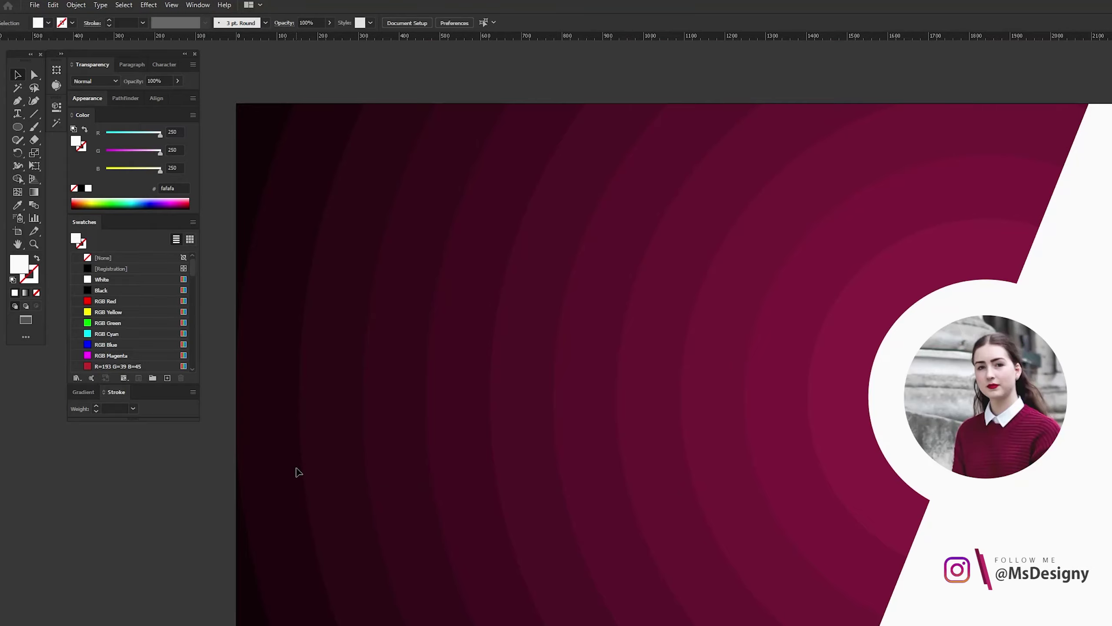
click(171, 4)
click(188, 67)
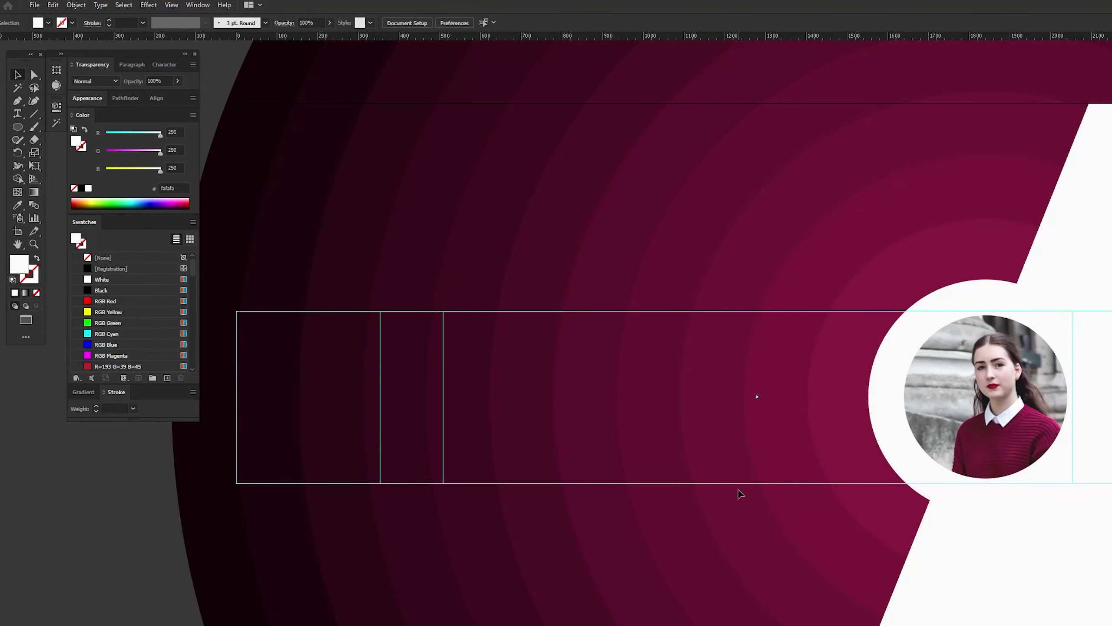
Step: Give the slanted panel a gradient fill and add a second stop
click(1080, 399)
click(76, 239)
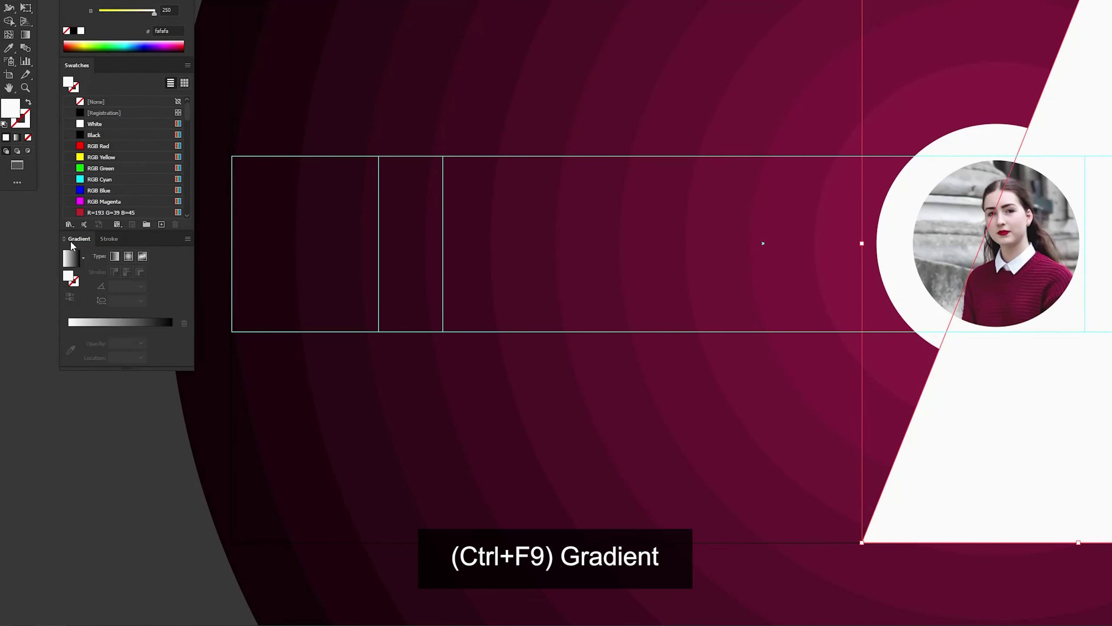
click(74, 258)
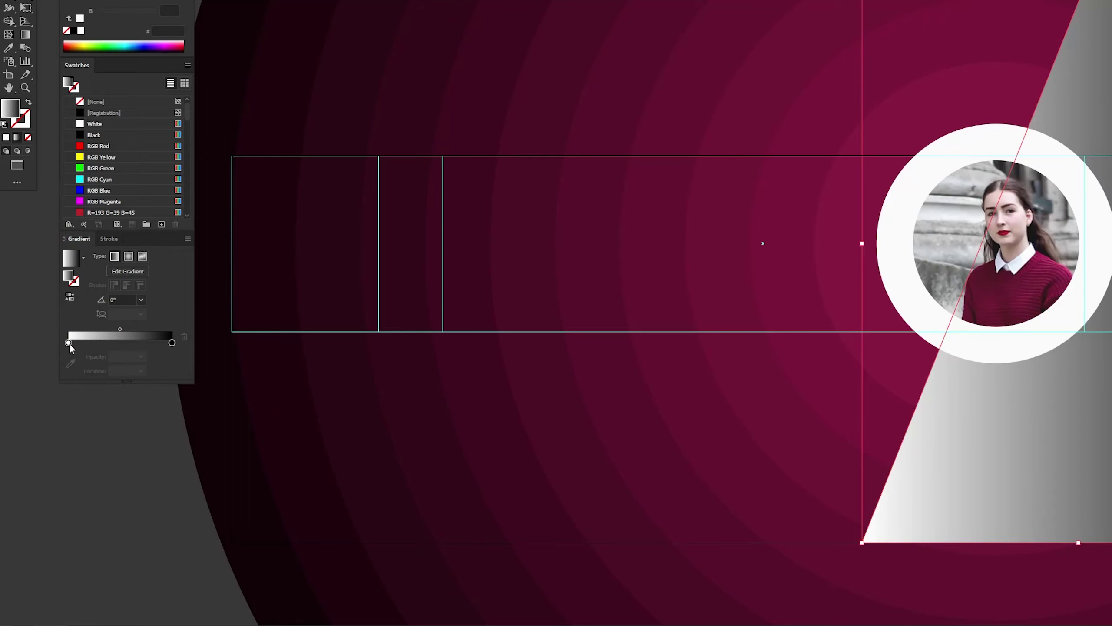
double_click(69, 343)
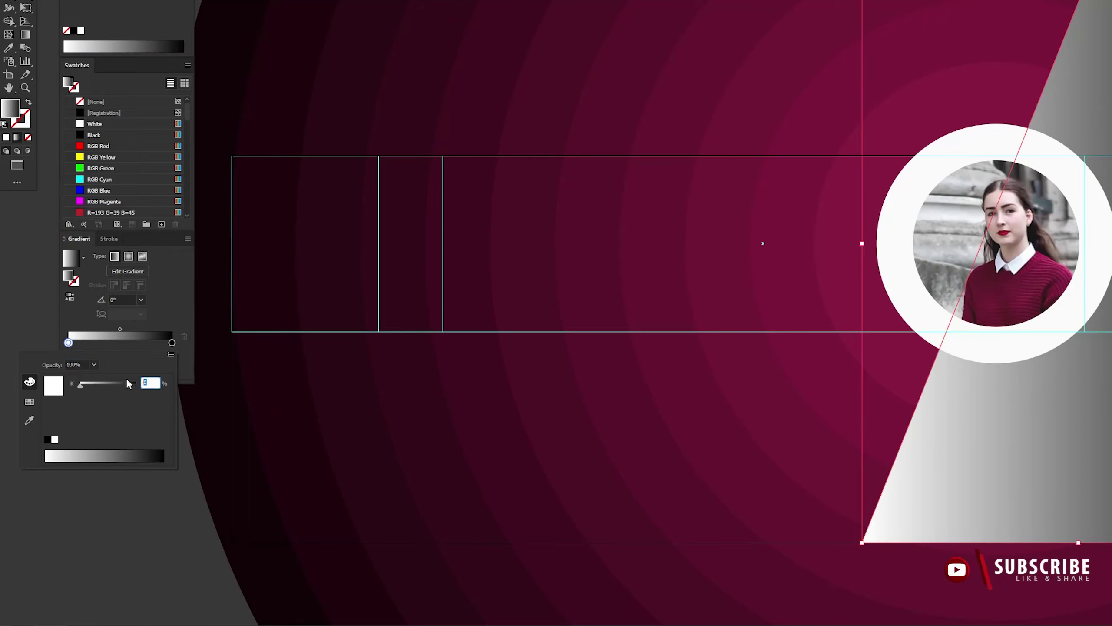
key(Escape)
click(92, 343)
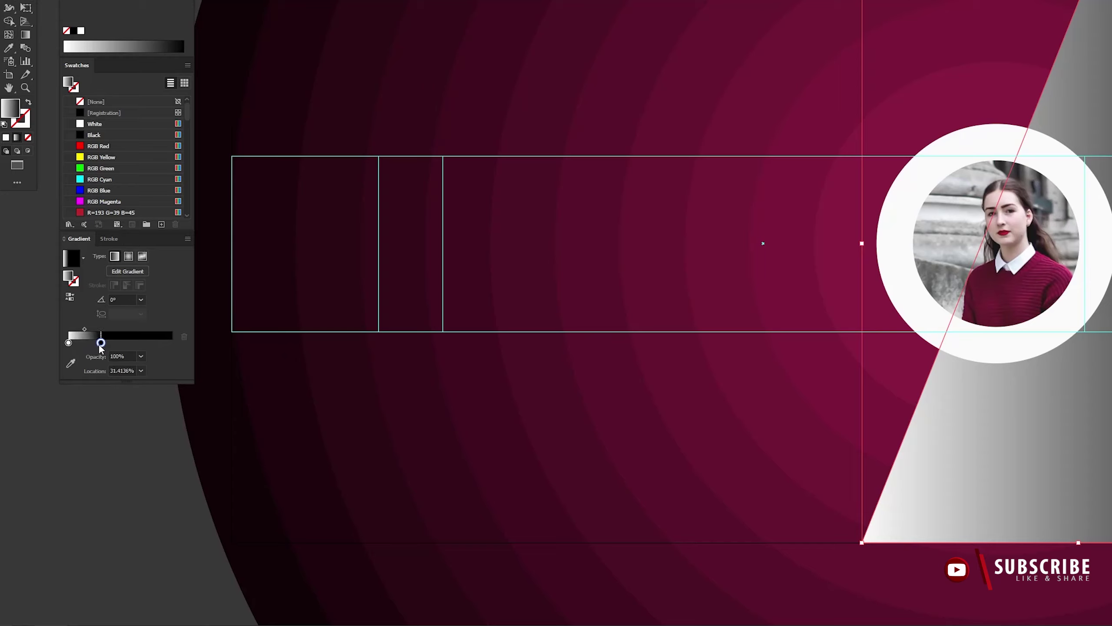
drag(104, 346, 107, 347)
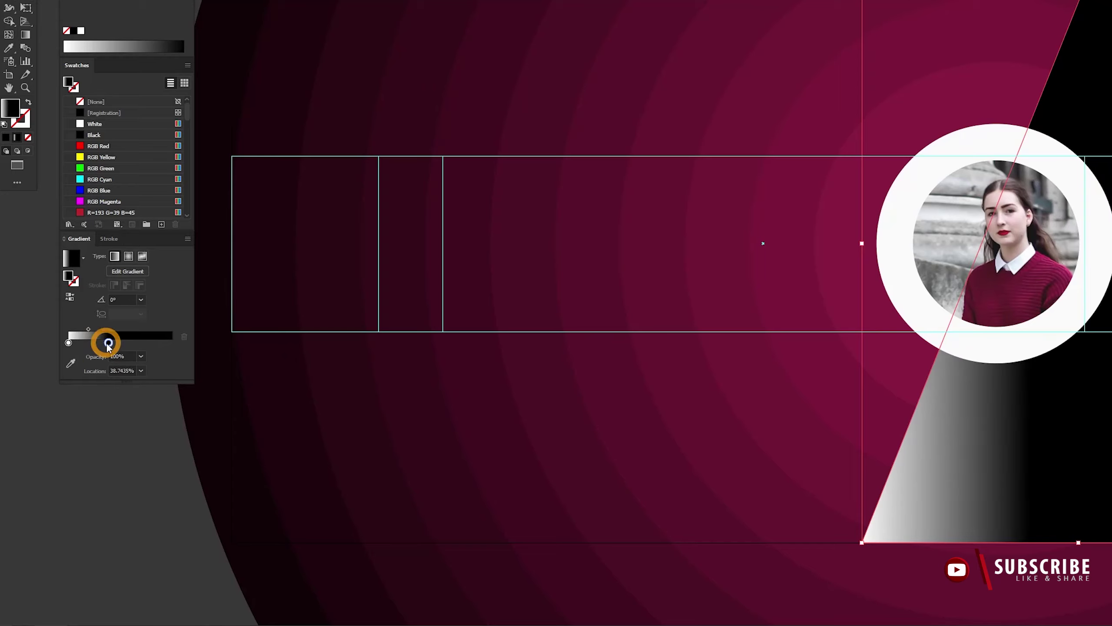
Step: Set the new stop to grey value 35, reverse the gradient and make it radial
double_click(108, 344)
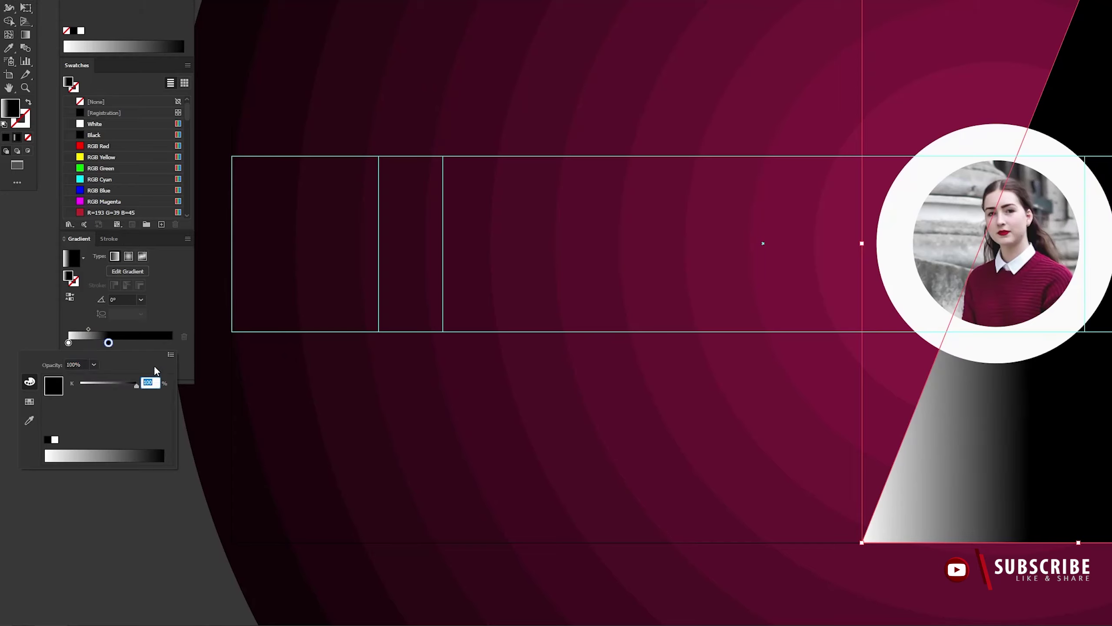
text(35)
key(Return)
key(Escape)
click(70, 297)
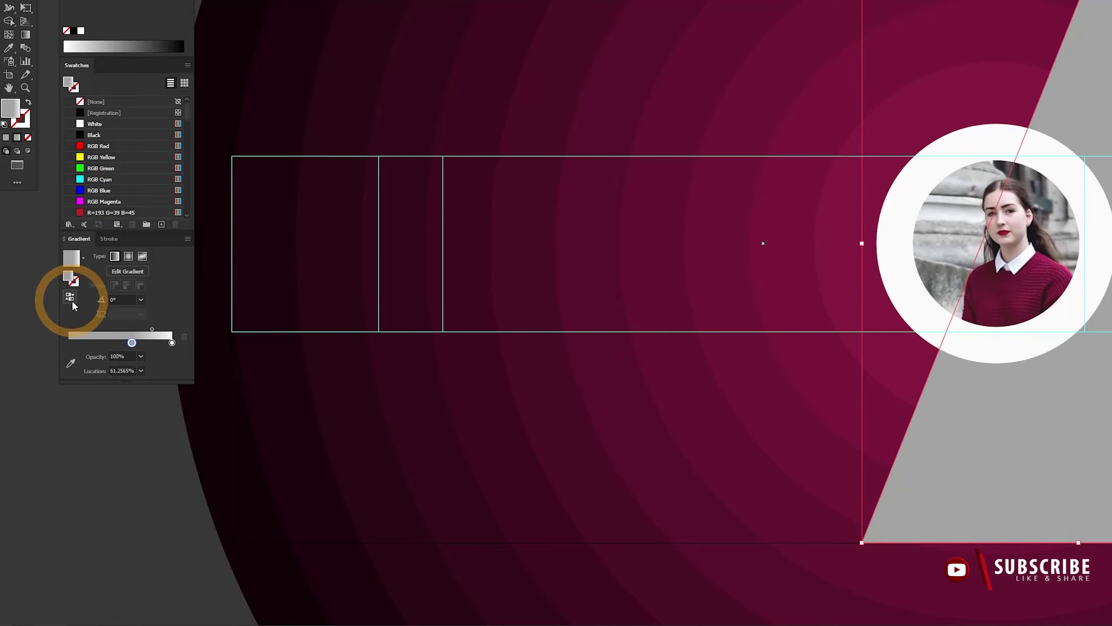
click(128, 256)
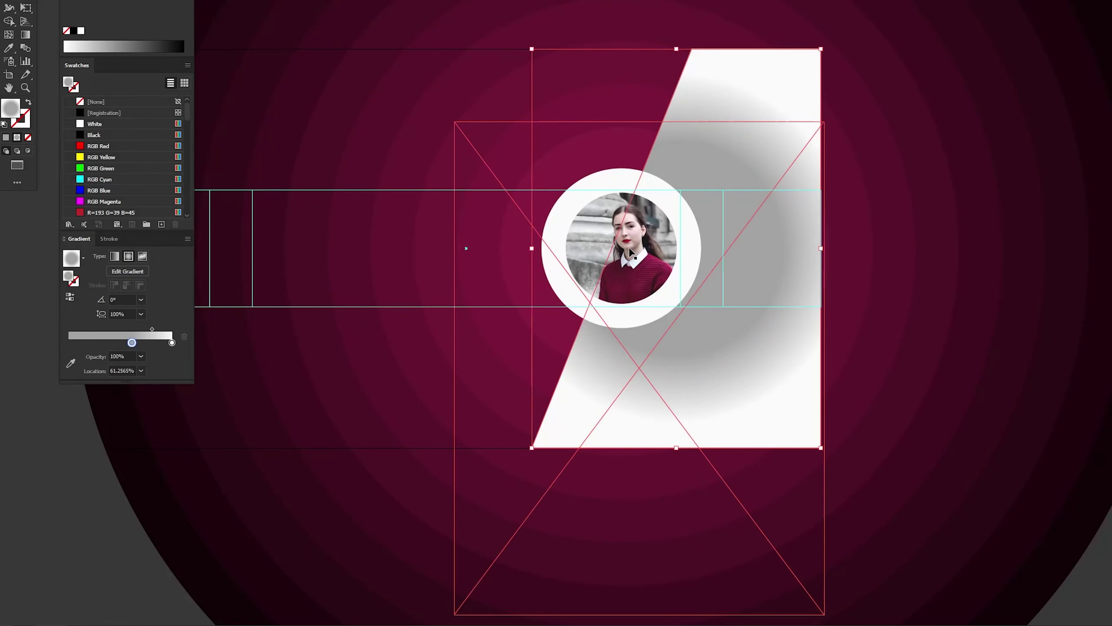
Step: Shape the radial gradient into a tilted ellipse centred near the portrait ring
key(g)
mouse_move(501, 325)
mouse_down()
mouse_move(579, 125)
mouse_move(561, 181)
mouse_up()
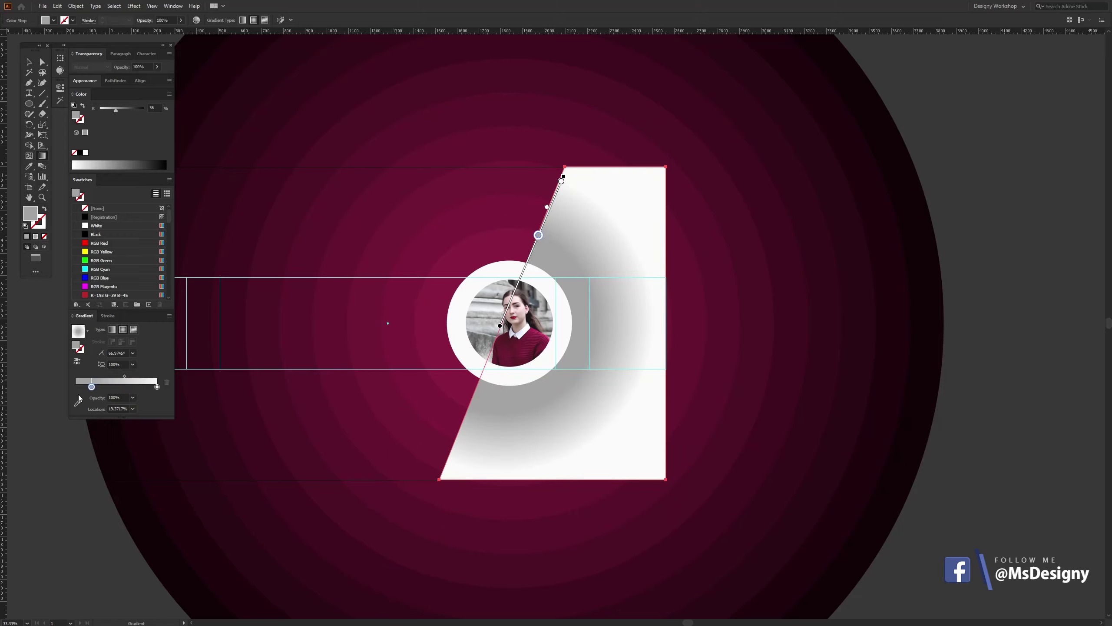
drag(521, 280, 522, 276)
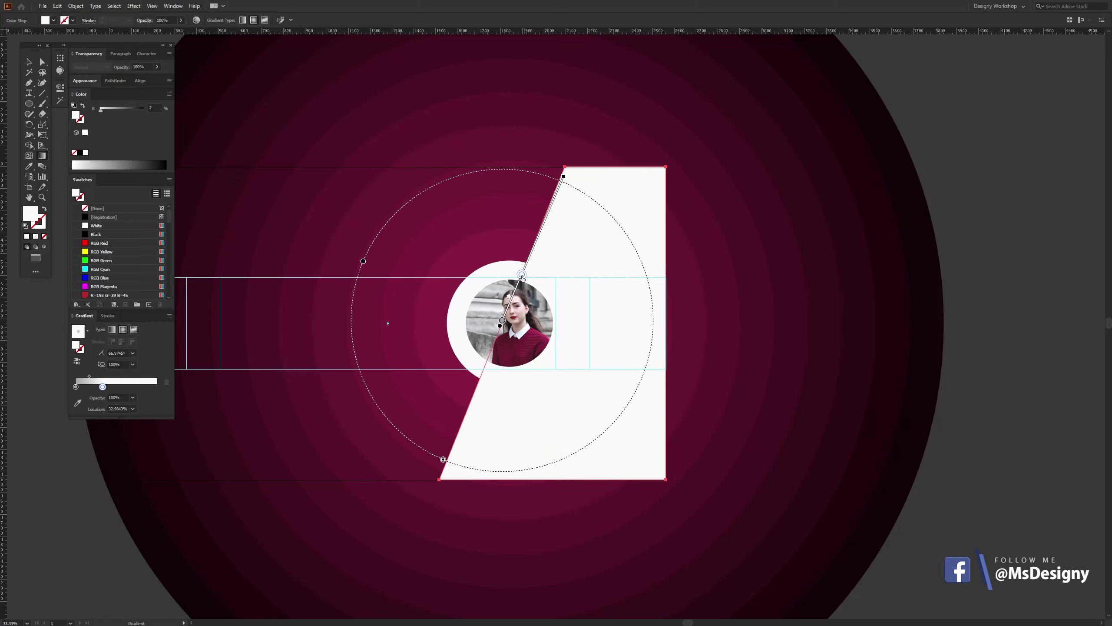
drag(363, 261, 419, 285)
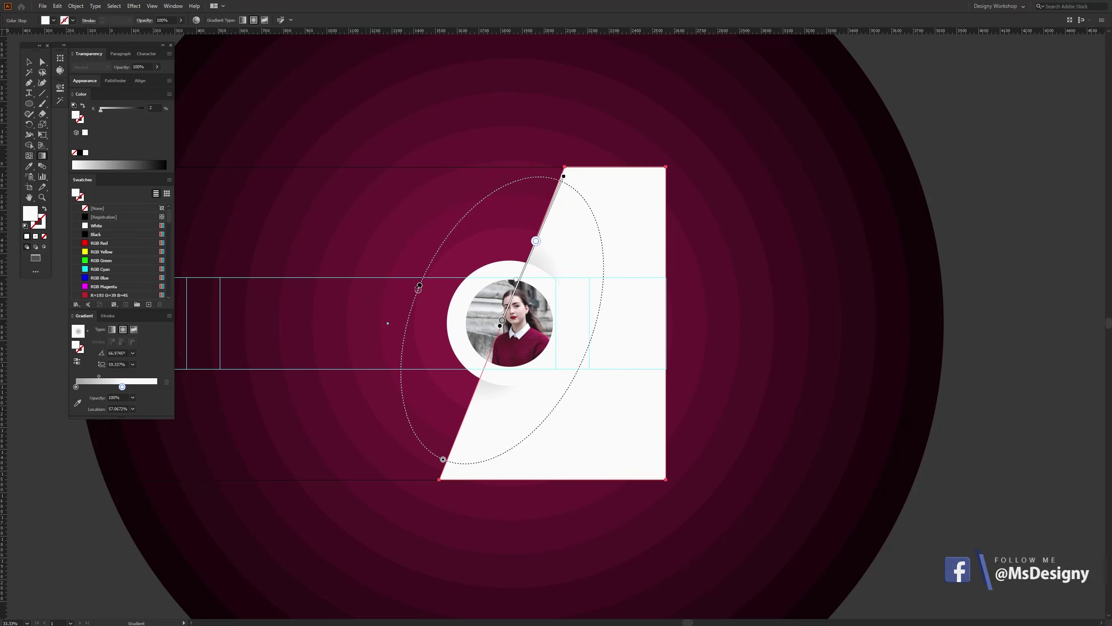
key(v)
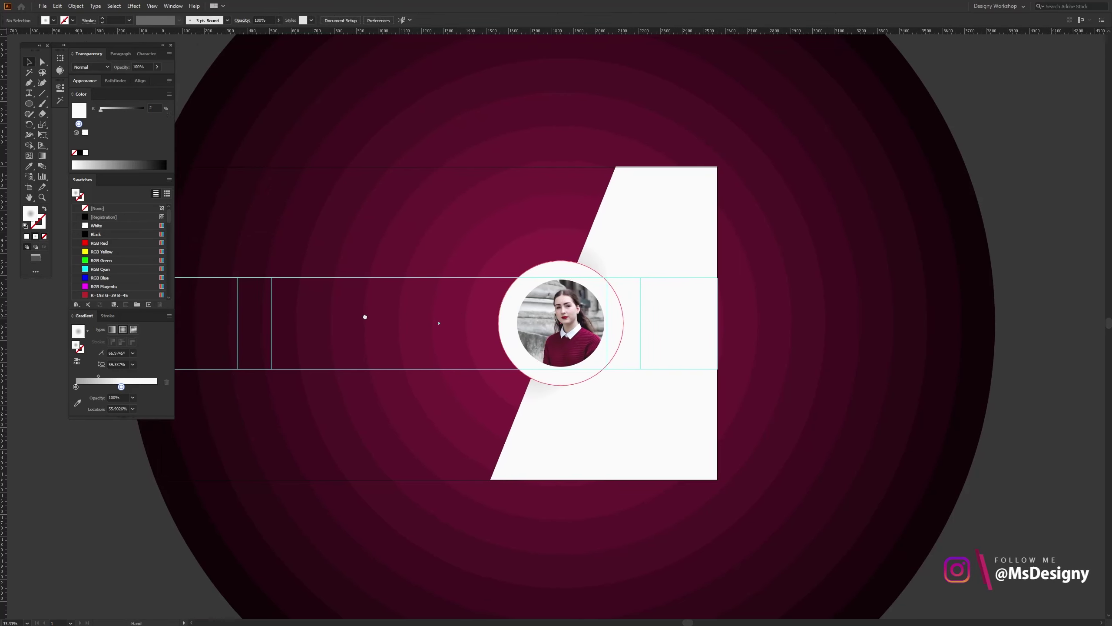
scroll(452, 318, left, 3)
click(635, 302)
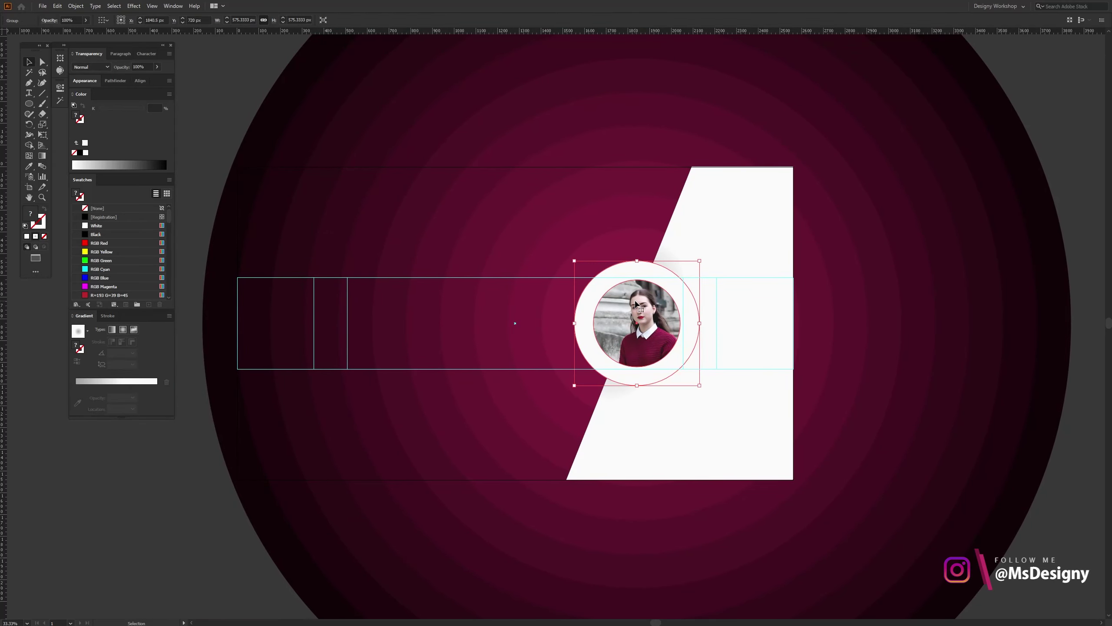
key(a)
key(a)
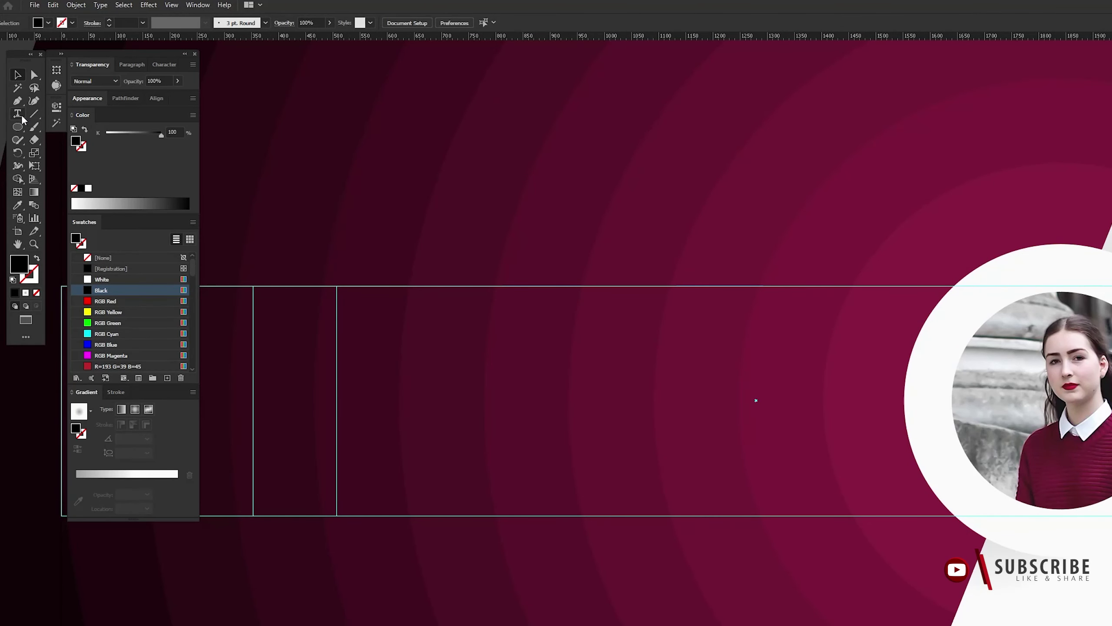
Step: Add a white 48 pt text line reading 'your name' on the banner
click(20, 115)
click(103, 153)
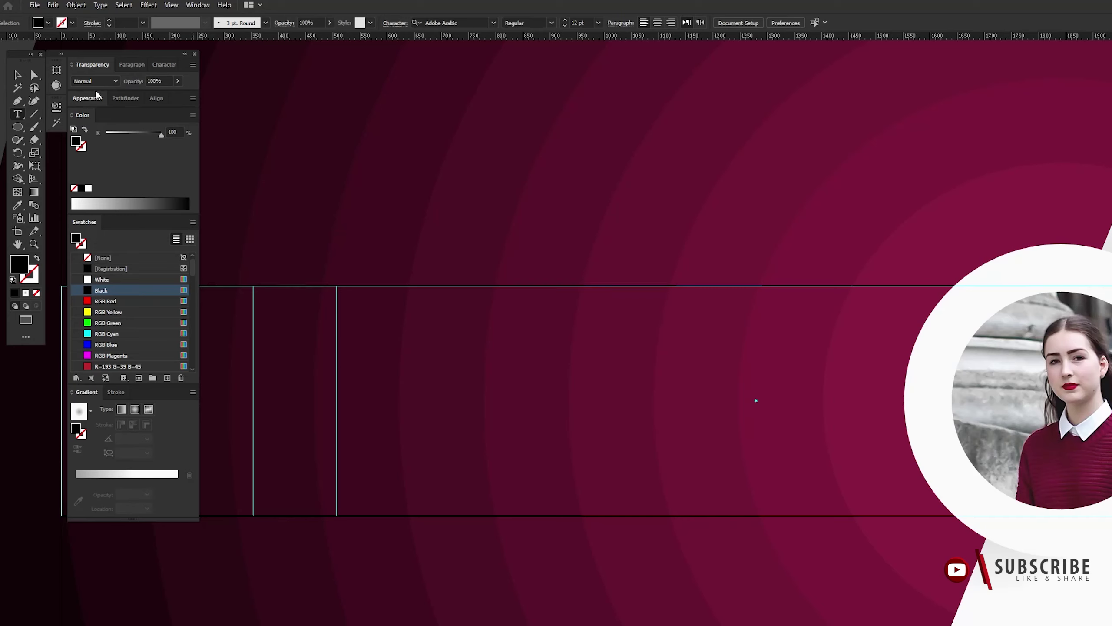
click(161, 66)
click(72, 259)
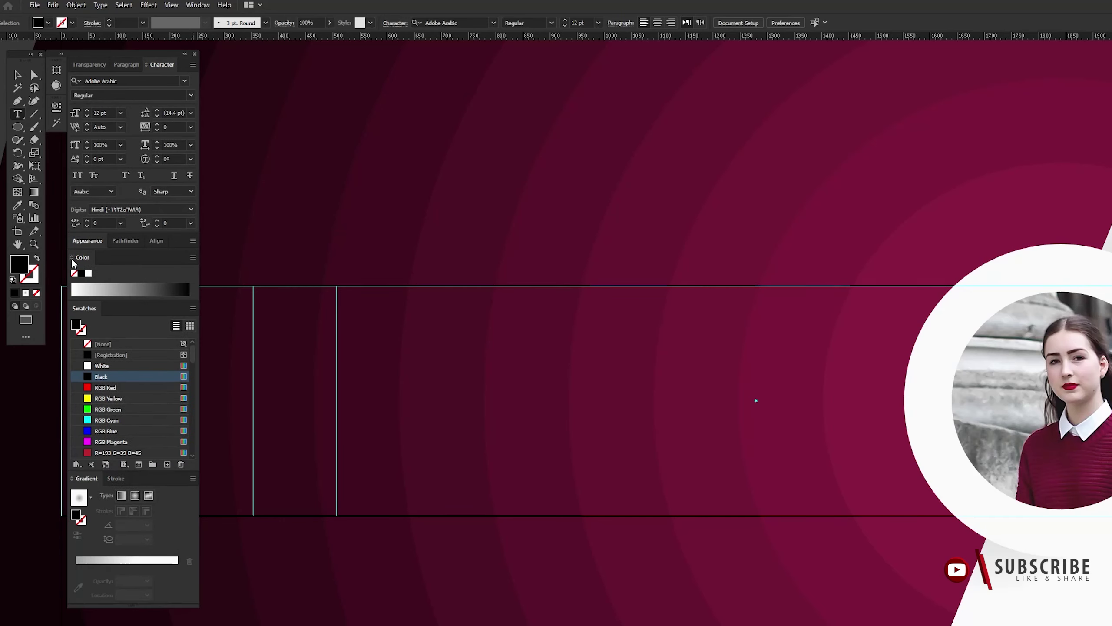
text(48)
key(Return)
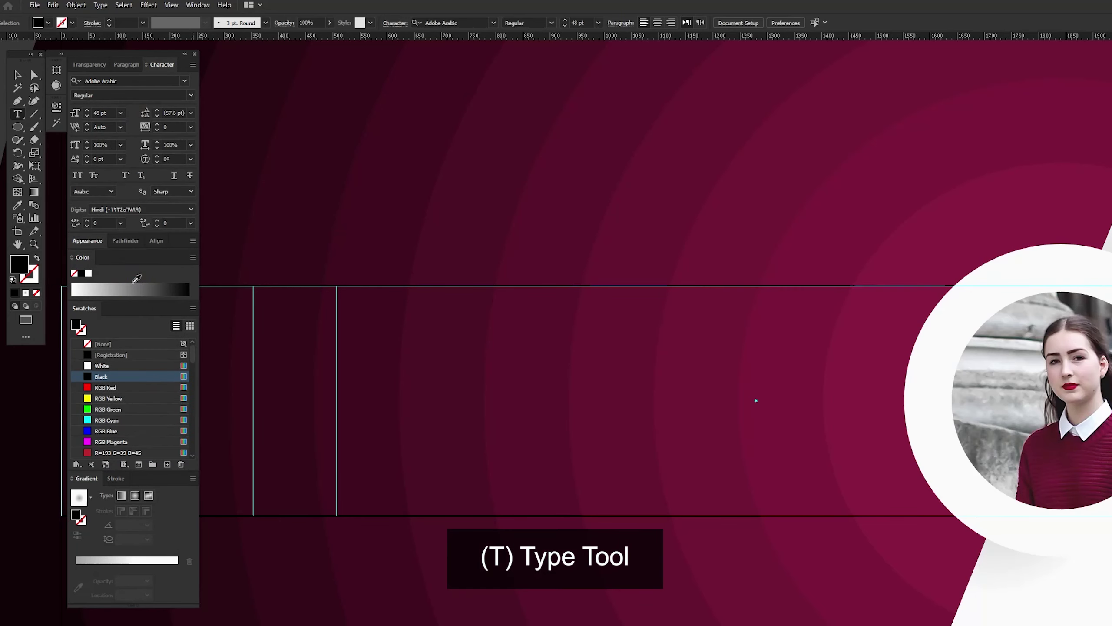
click(88, 273)
click(392, 345)
text(your nam)
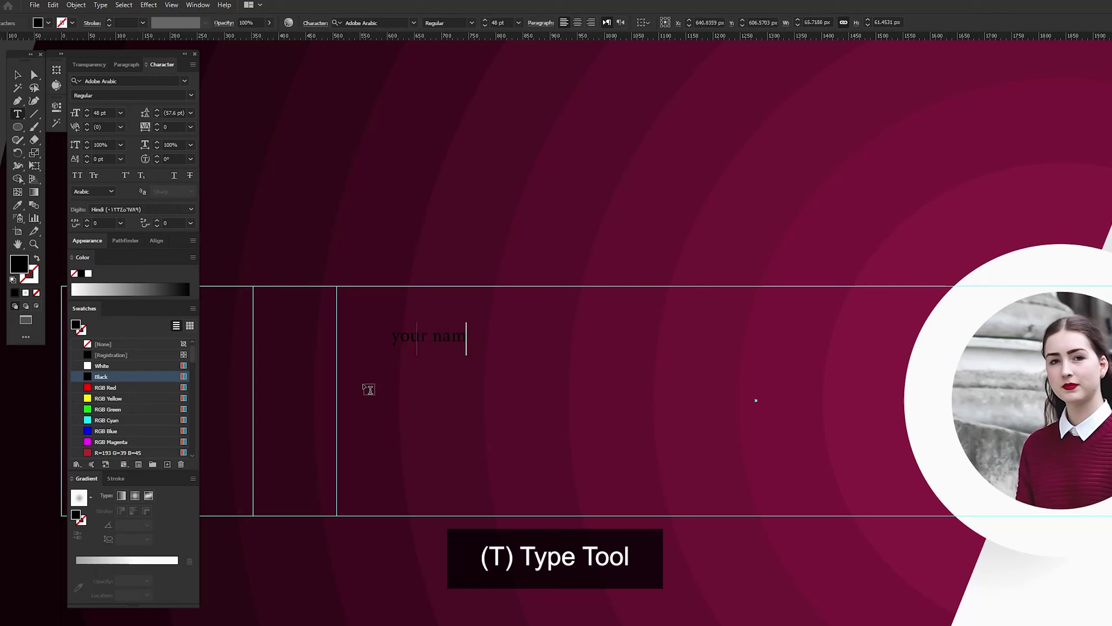
text(e)
Step: Duplicate the line below and change it to 'name channel'
click(17, 74)
drag(443, 343, 443, 377)
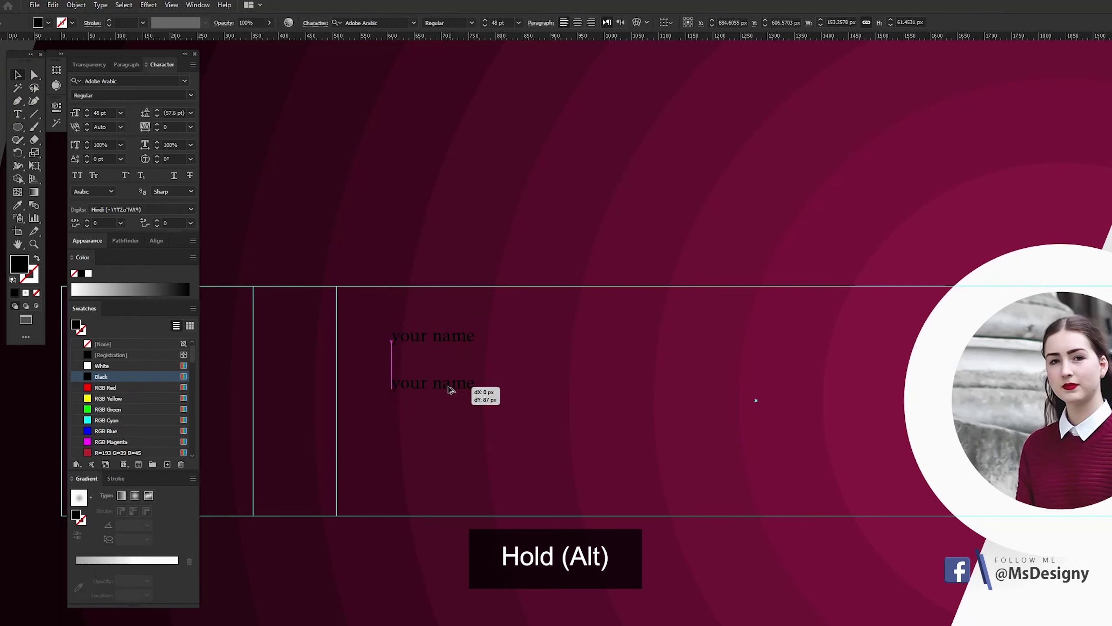
double_click(443, 376)
text(channel)
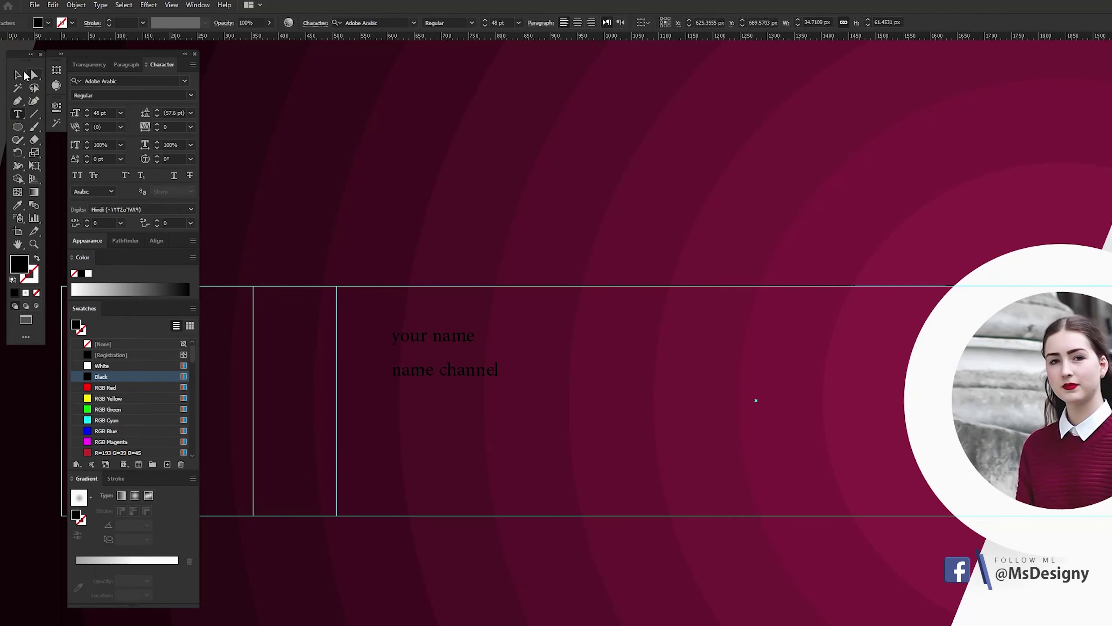
click(24, 75)
Step: Set both lines to Acumin Variable Concept Wide Medium in All Caps
click(450, 336)
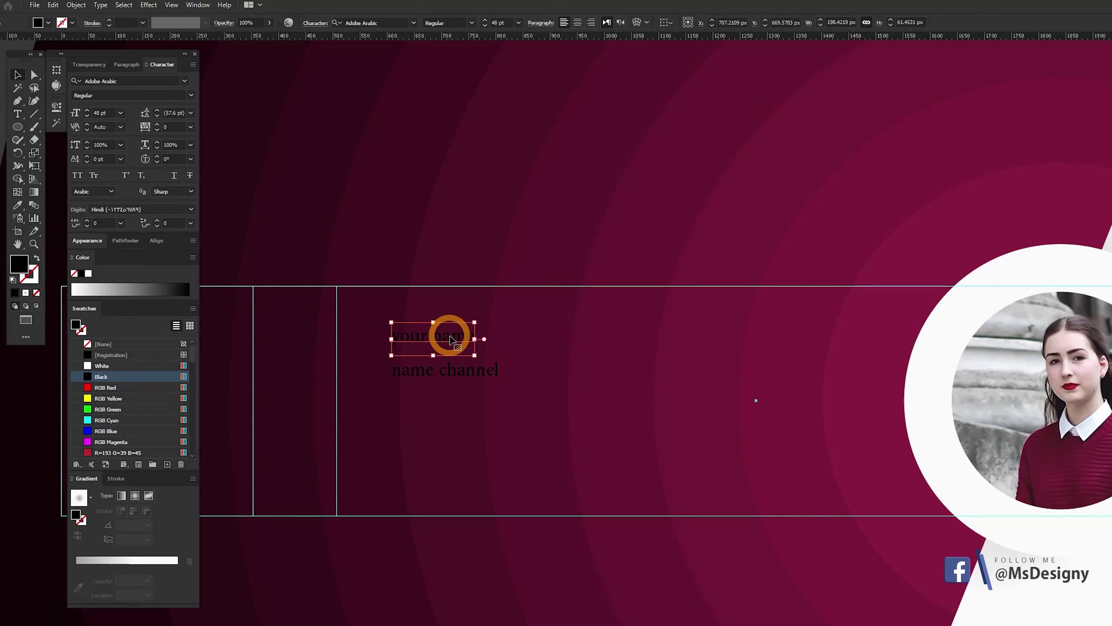
shift+click(423, 371)
click(123, 81)
text(acum)
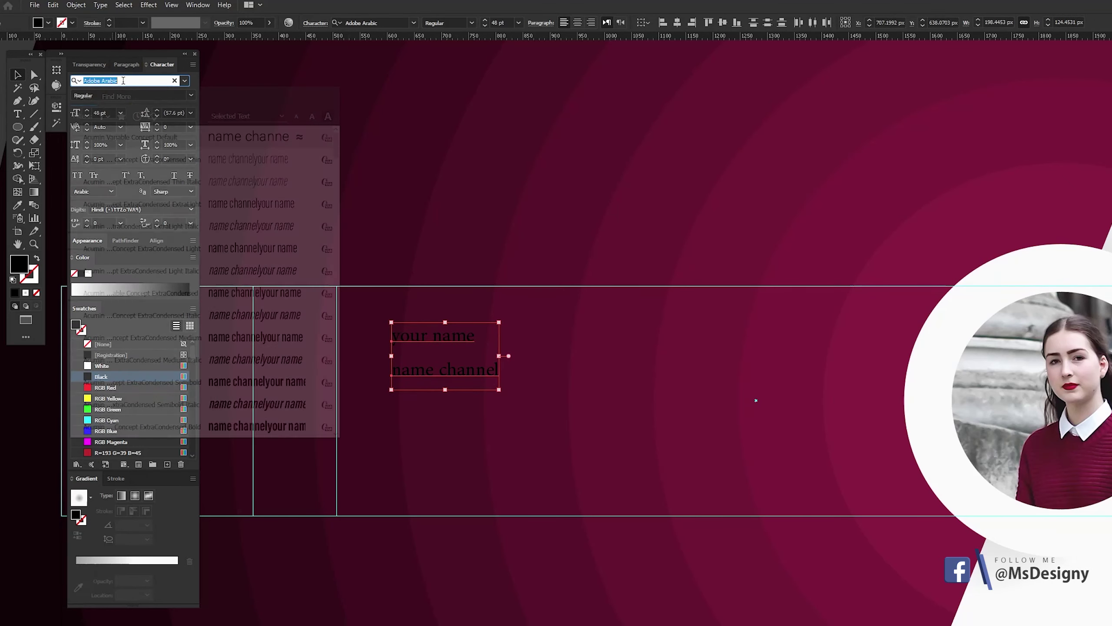
key(Return)
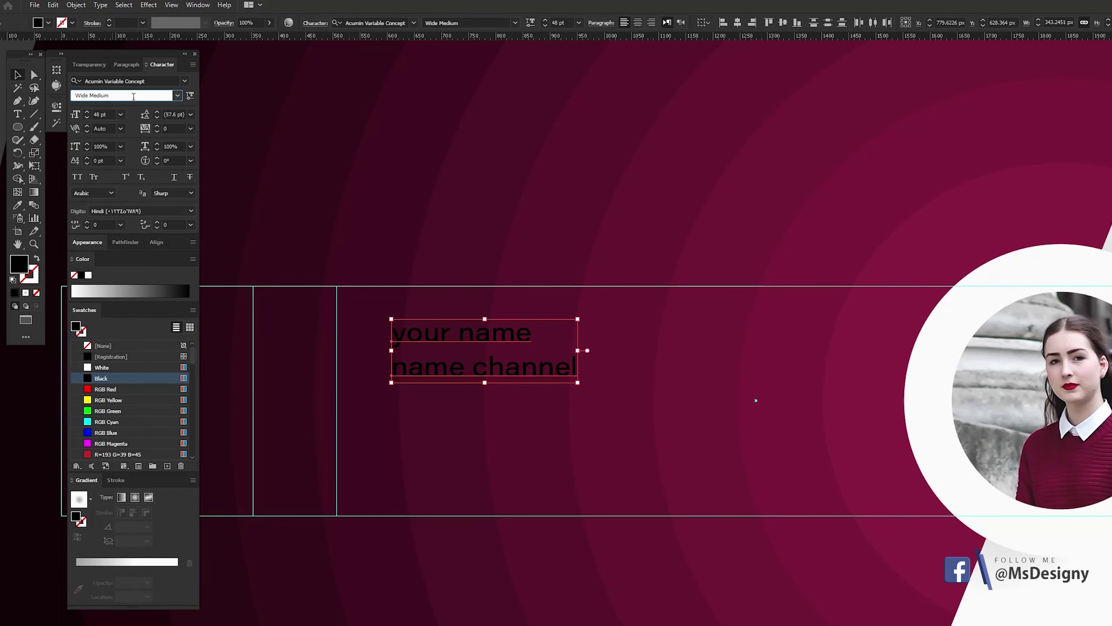
key(ctrl+shift+k)
click(457, 434)
Step: Change NAME CHANNEL's font style to Condensed Semibold
click(452, 378)
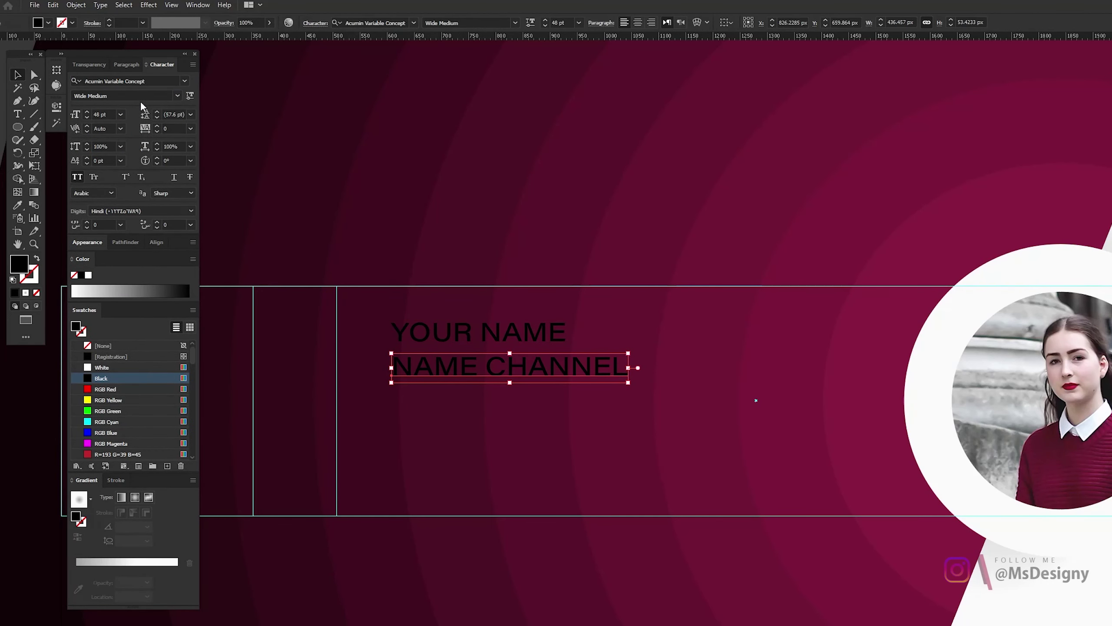
click(123, 96)
text(Condensed Semibold)
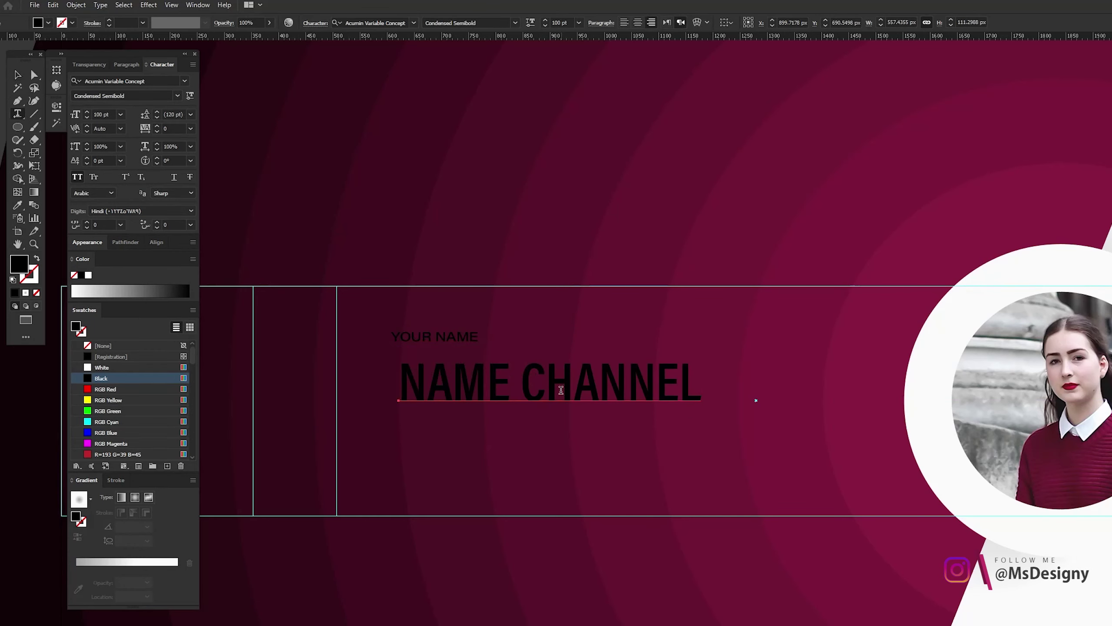
Step: Set the word CHANNEL to the Condensed Light font style
drag(524, 377, 705, 385)
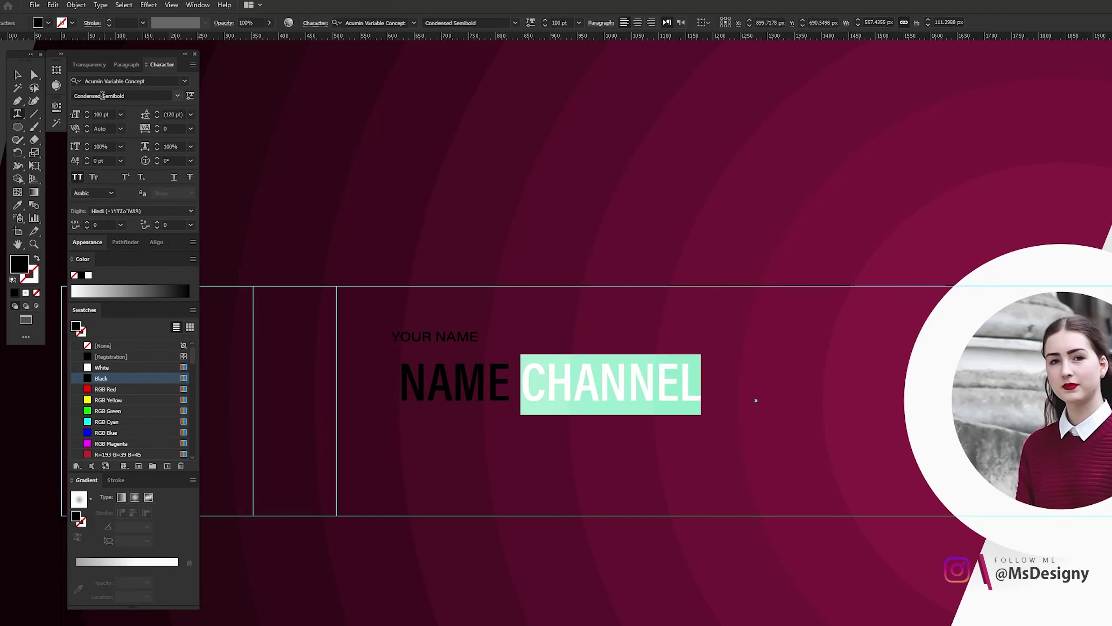
click(102, 95)
text(Light)
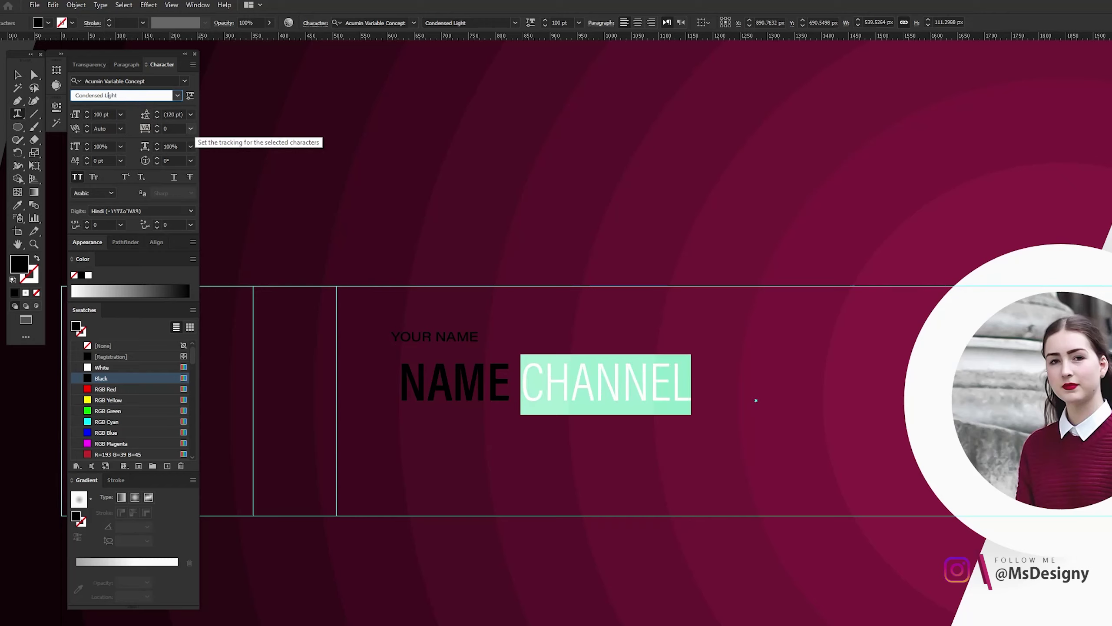
key(Escape)
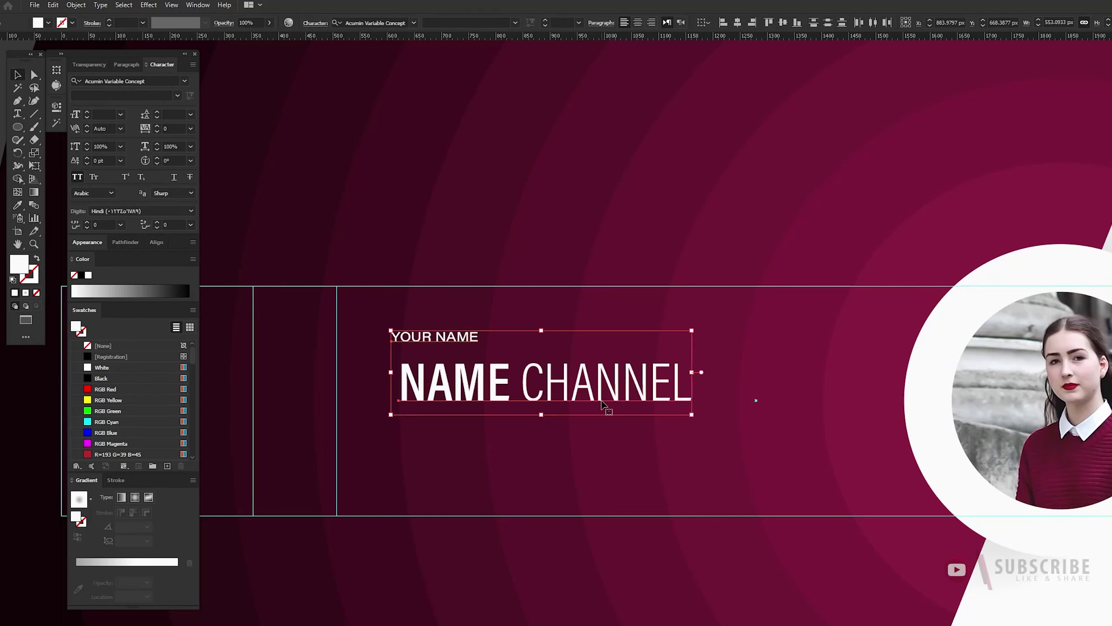
Step: Copy YOUR NAME higher up and align YOUR NAME just above NAME CHANNEL
click(438, 337)
drag(438, 336, 592, 244)
click(451, 336)
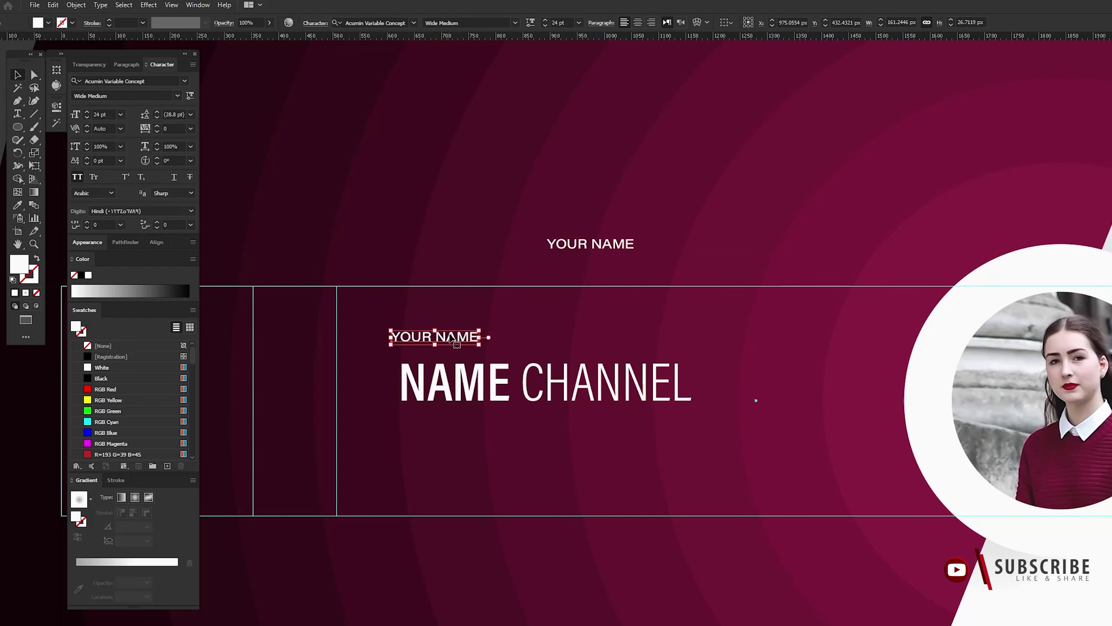
mouse_move(468, 394)
mouse_down()
mouse_move(458, 387)
mouse_move(431, 410)
mouse_up()
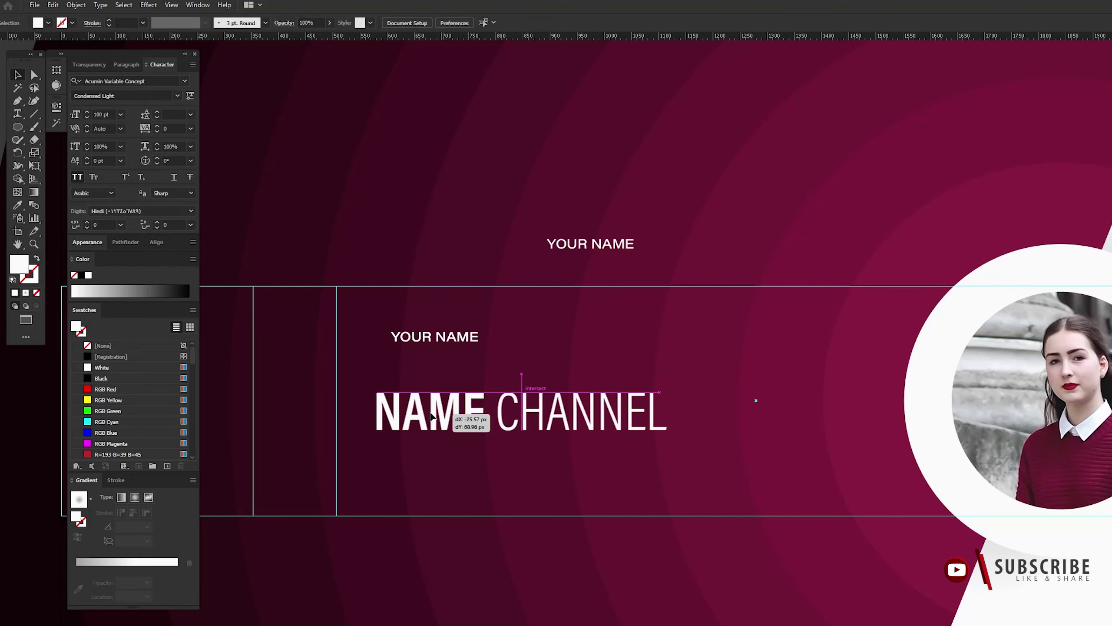
drag(411, 340, 397, 370)
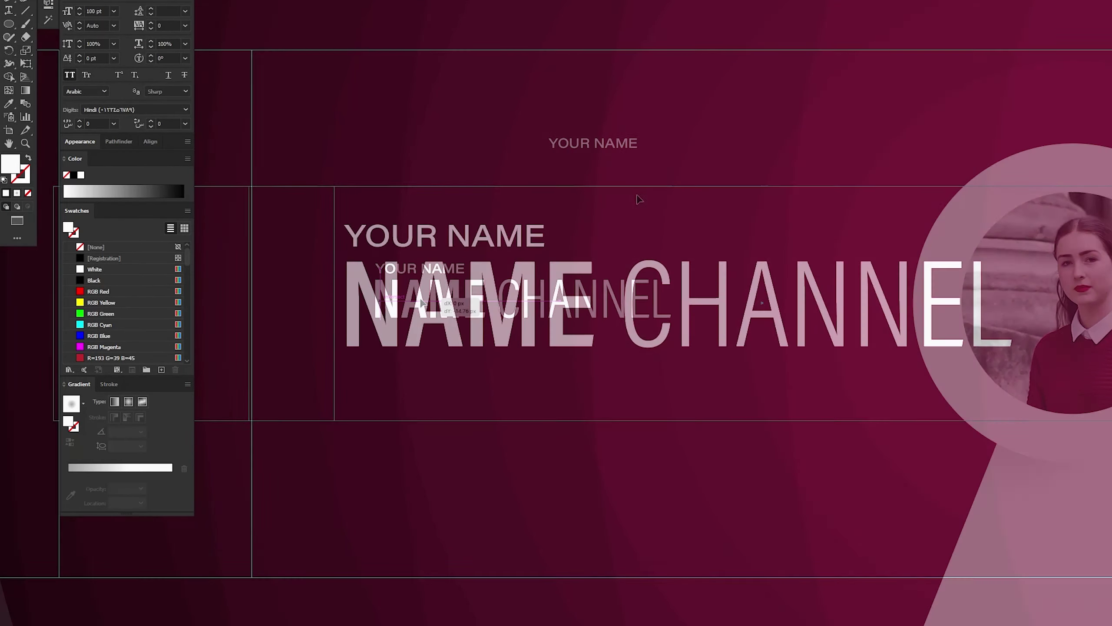
Step: Draw a small outlined square right of YOUR NAME with its stroke aligned inside
key(m)
mouse_move(548, 223)
mouse_down()
mouse_move(571, 247)
mouse_move(575, 236)
mouse_up()
key(shift+x)
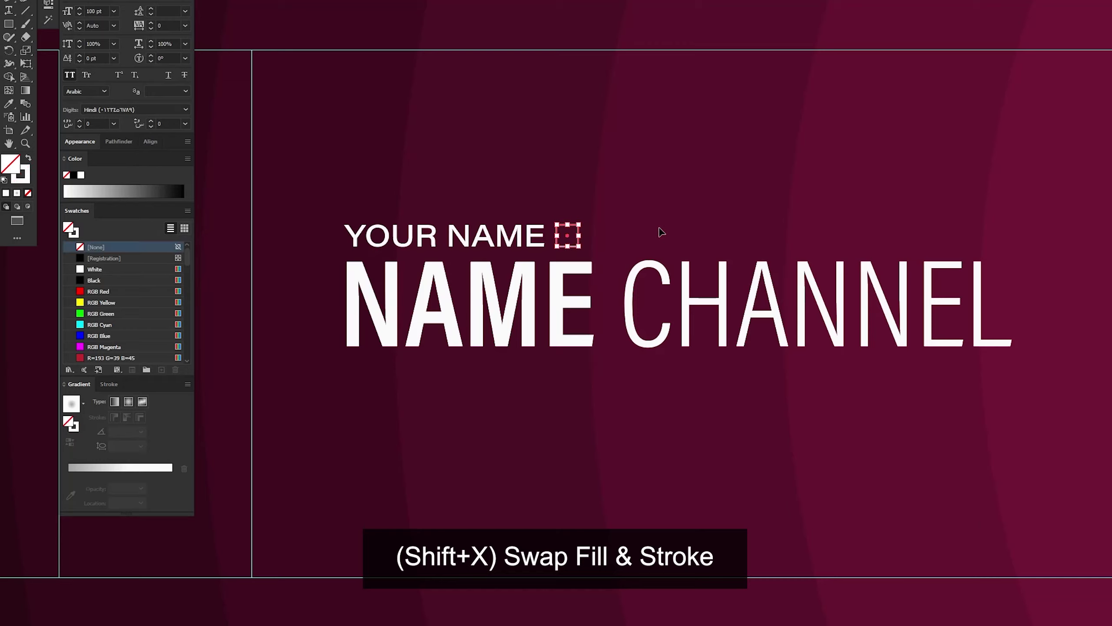
key(ctrl+F10)
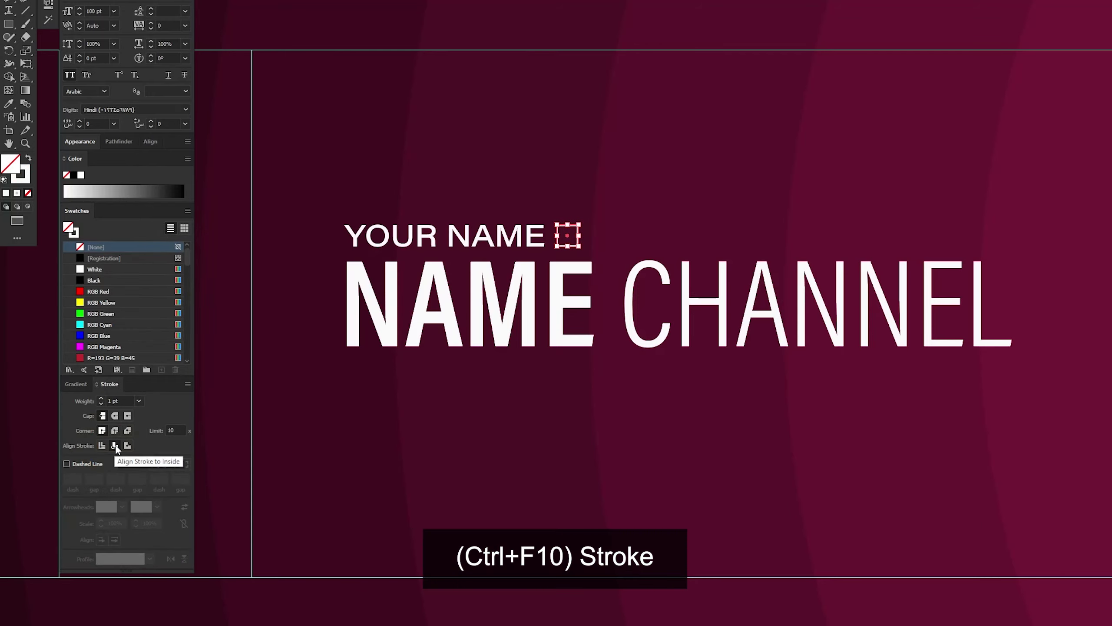
click(97, 384)
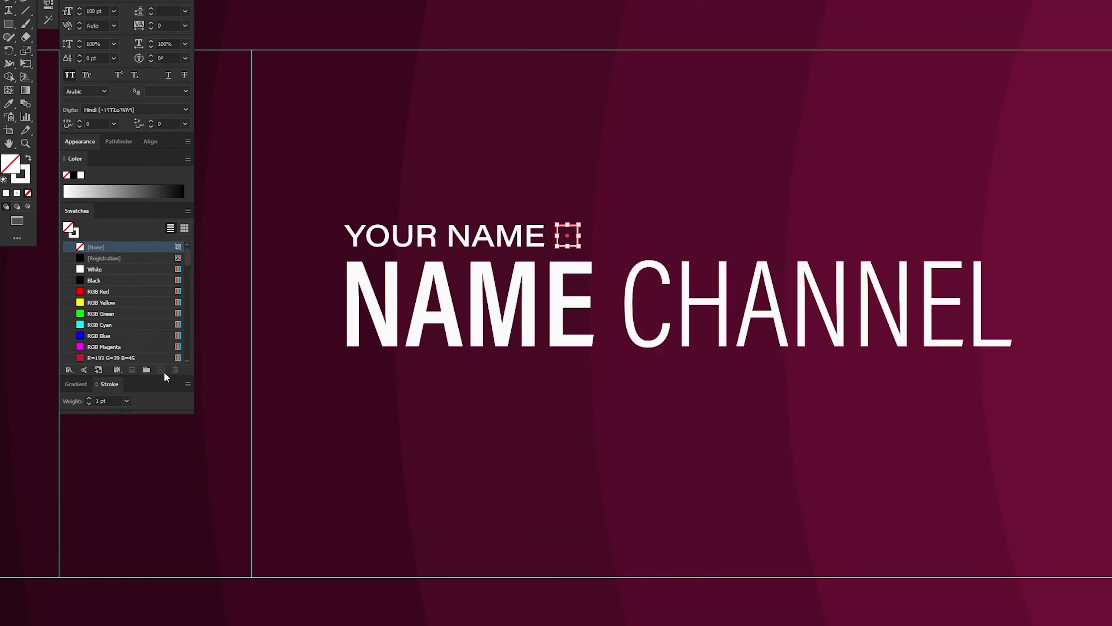
Step: Group the square with the YOUR NAME text
shift+click(344, 270)
key(ctrl+g)
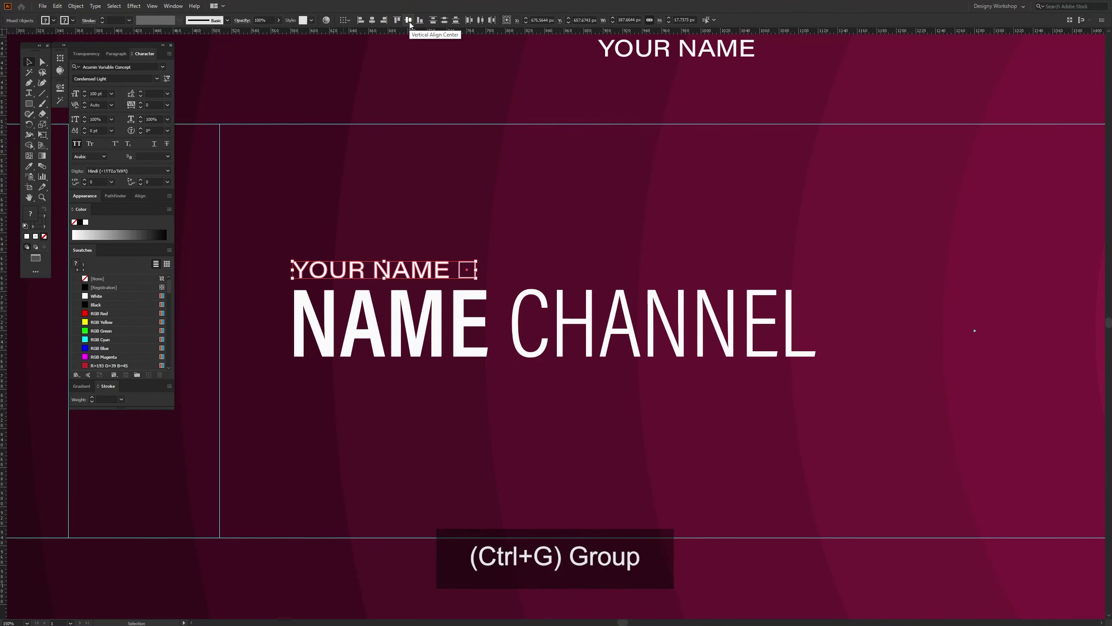
key(ctrl+g)
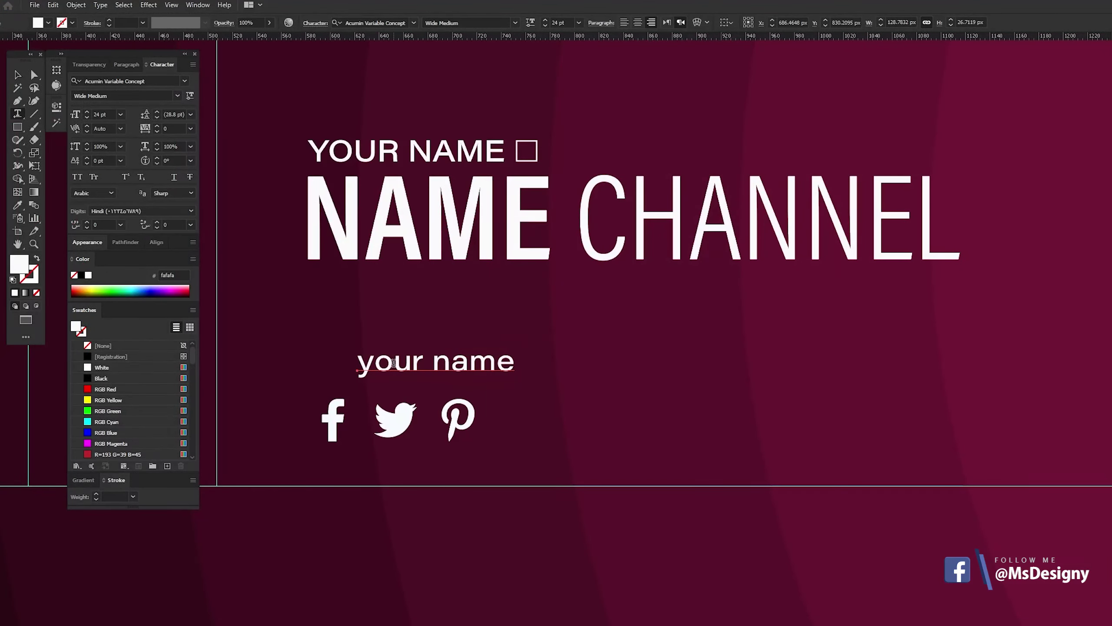
Step: Turn the text into facebook, twitter and pinterest name labels sized 18 pt
triple_click(413, 365)
text(facebook a)
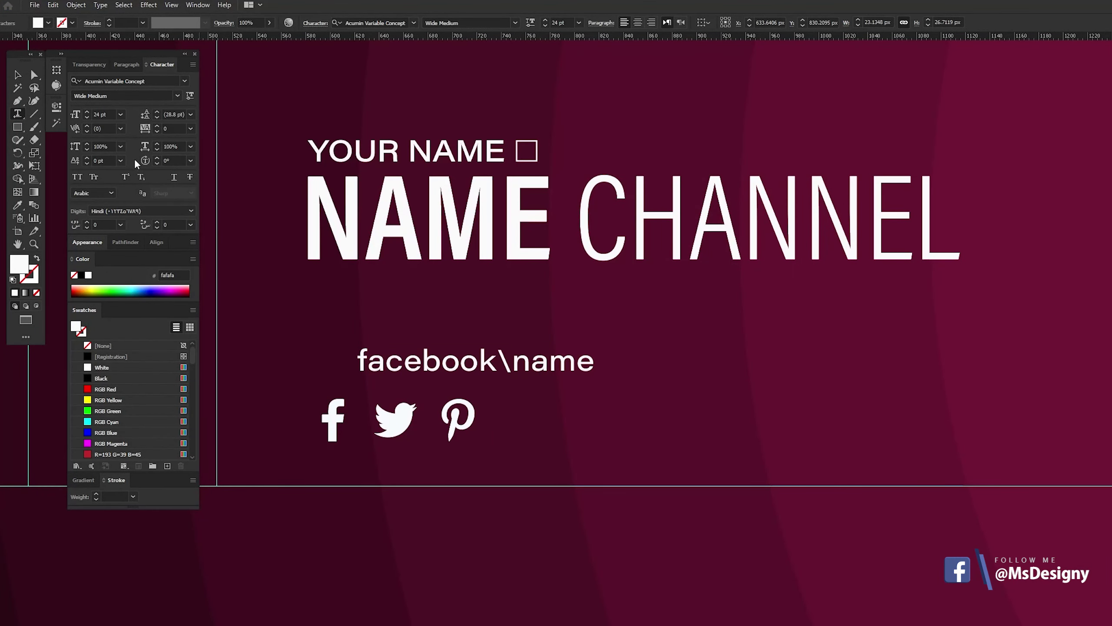
key(Escape)
drag(475, 363, 782, 367)
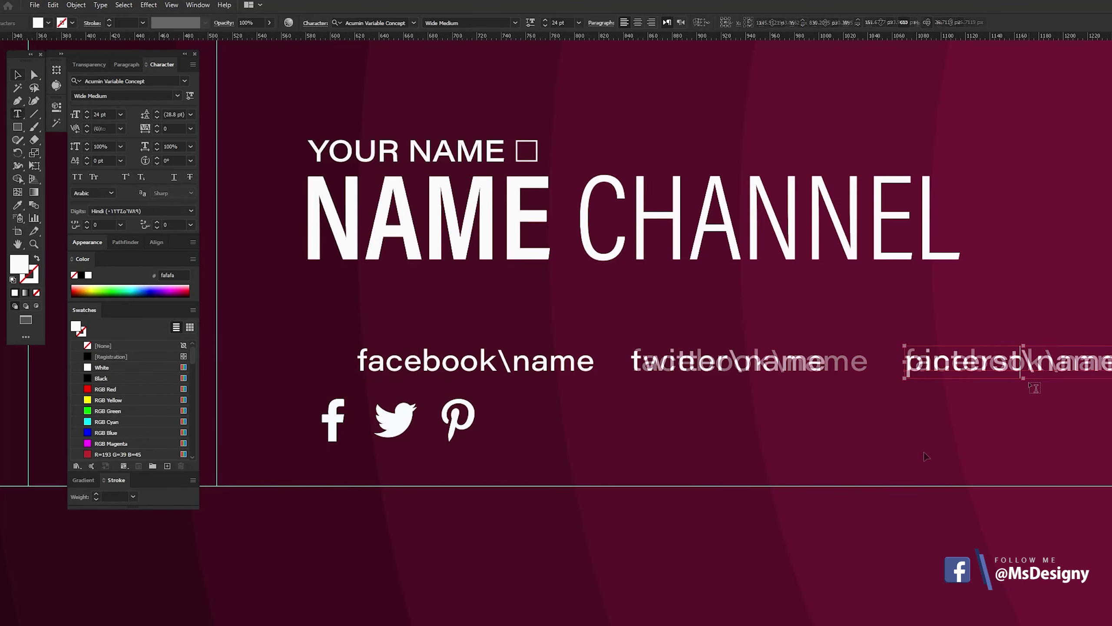
click(14, 75)
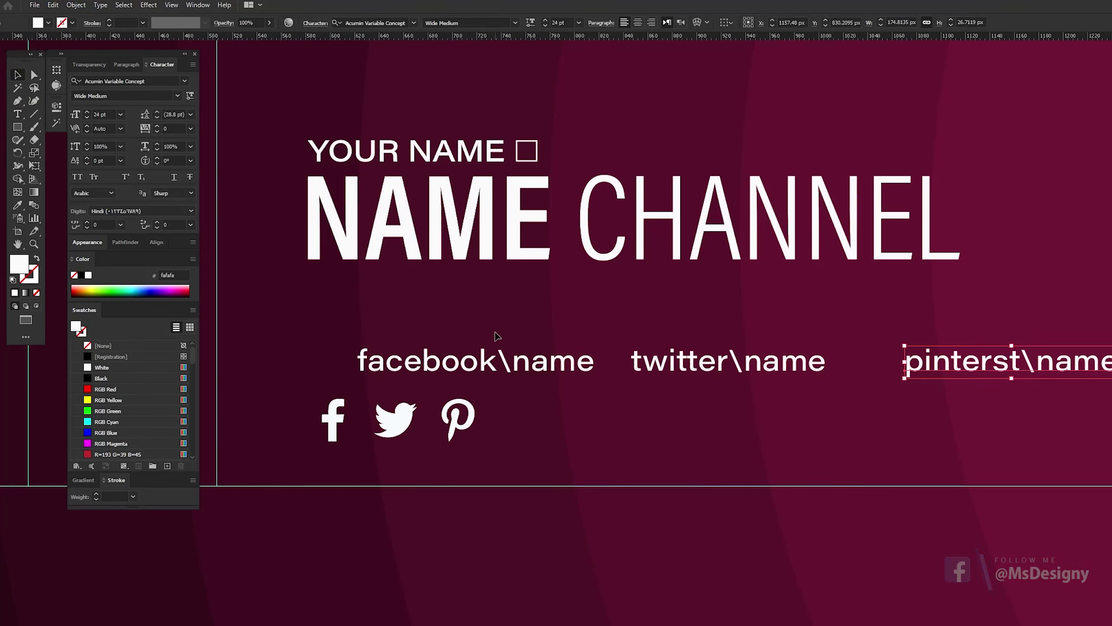
drag(497, 330, 727, 368)
text(18)
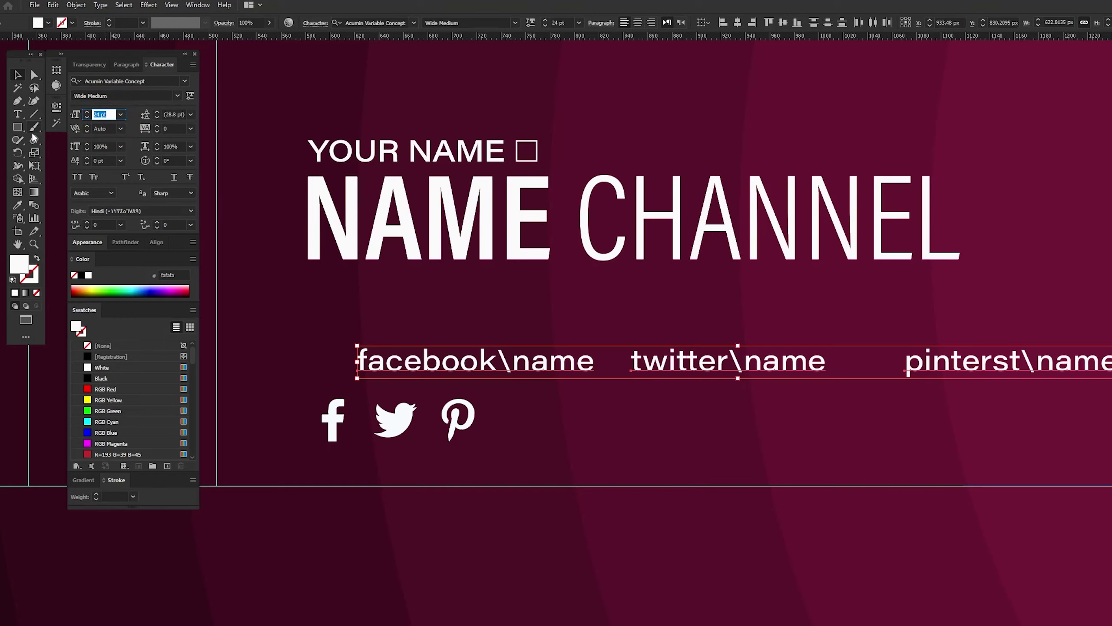
key(Return)
Step: Frame the Facebook icon with a no-fill 2 pt square outline
click(17, 127)
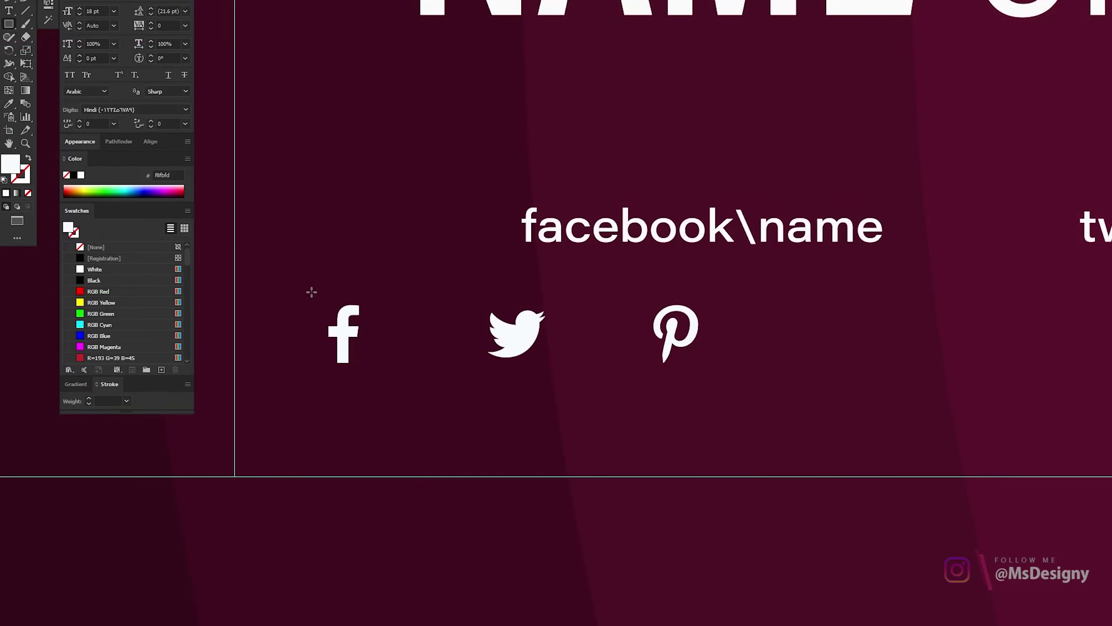
mouse_move(312, 293)
mouse_down()
mouse_move(397, 377)
mouse_move(381, 379)
mouse_up()
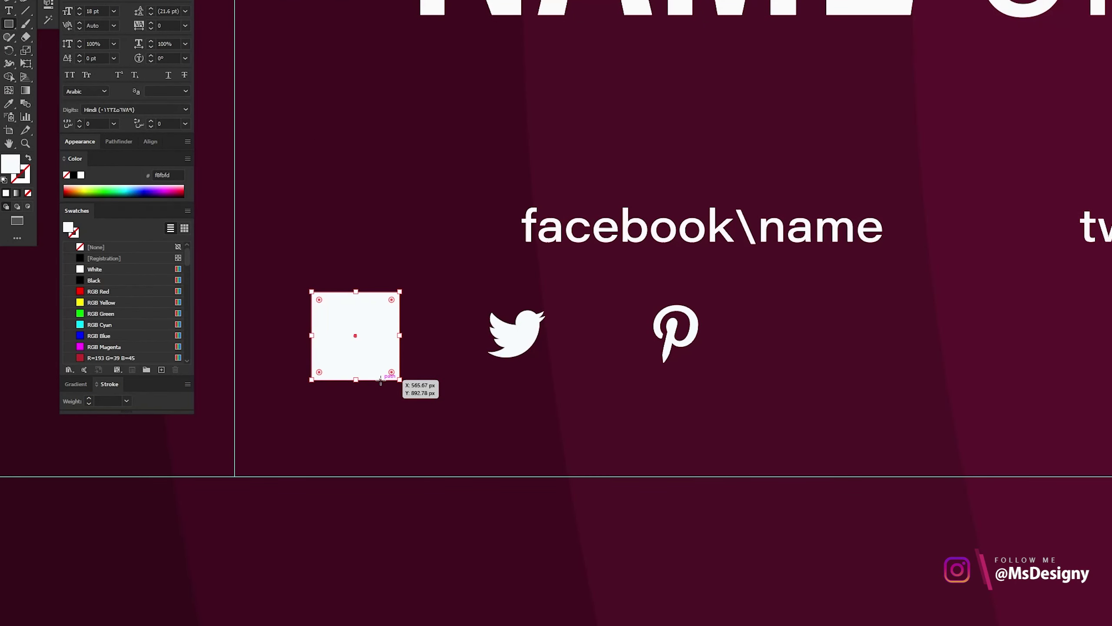
key(shift+x)
click(92, 398)
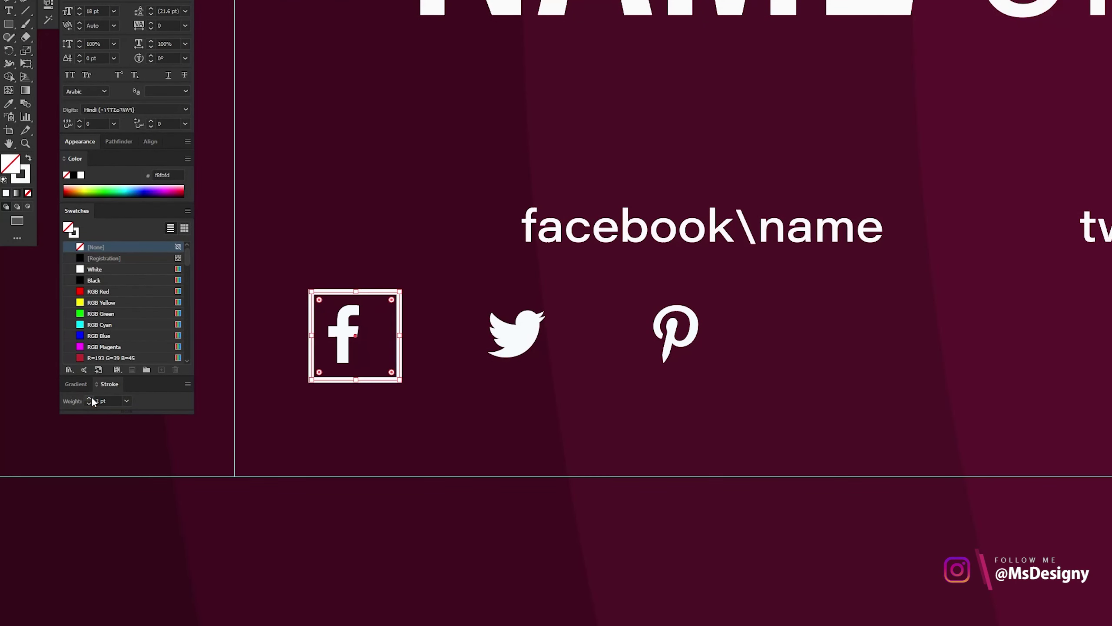
drag(400, 346, 390, 346)
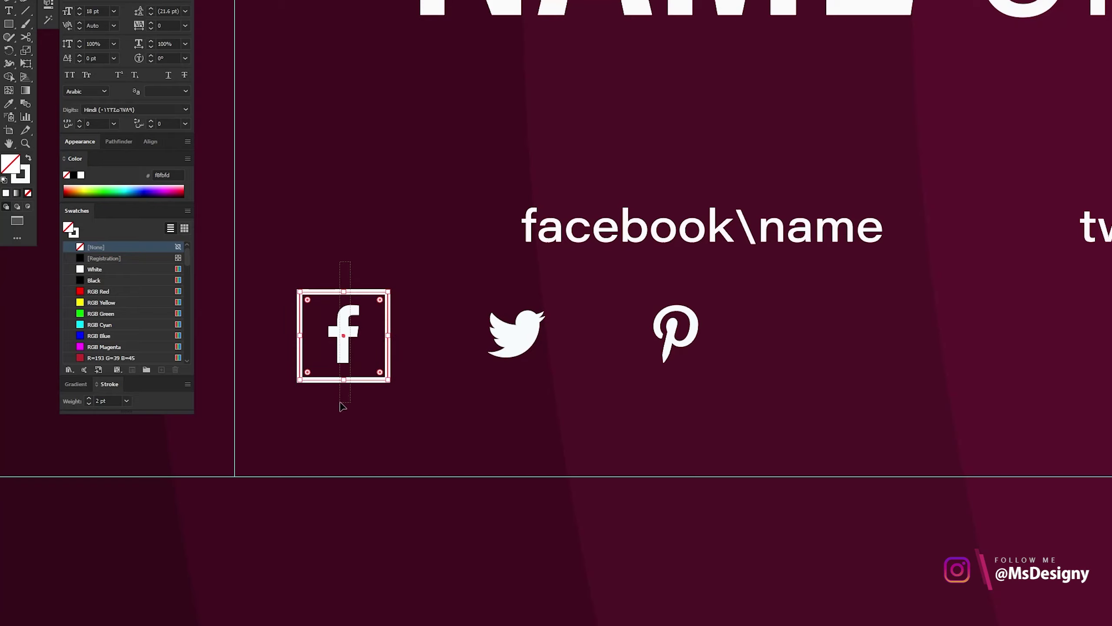
mouse_move(349, 267)
mouse_down()
mouse_move(342, 405)
mouse_move(541, 378)
mouse_move(617, 290)
mouse_up()
key(Up)
Step: Copy the frame square onto the Twitter and Pinterest icons
click(368, 379)
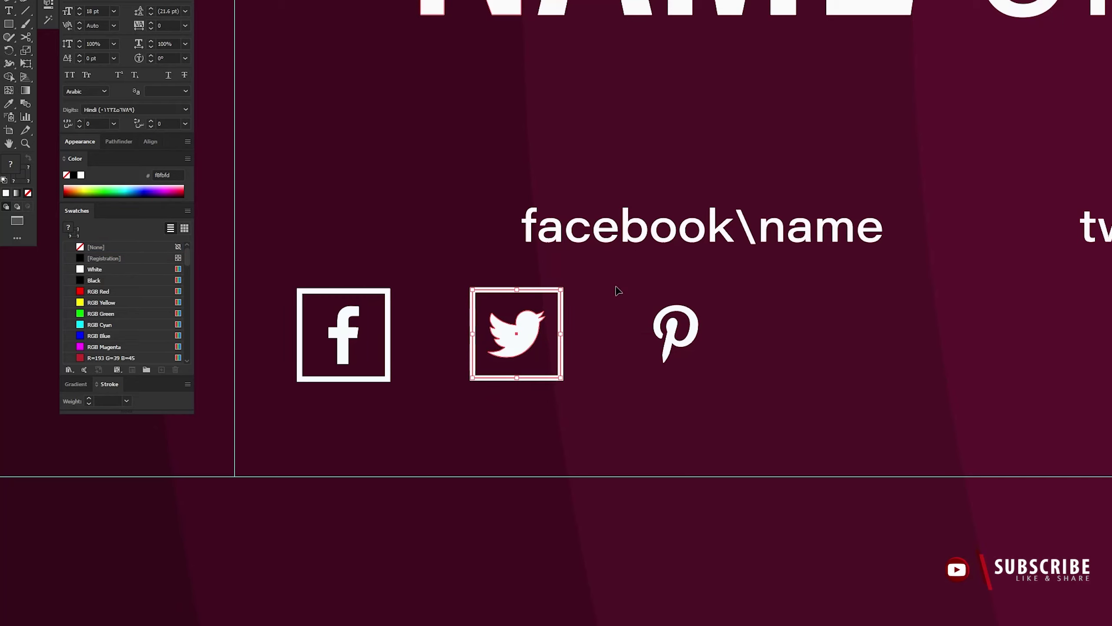
click(561, 370)
drag(562, 370, 721, 371)
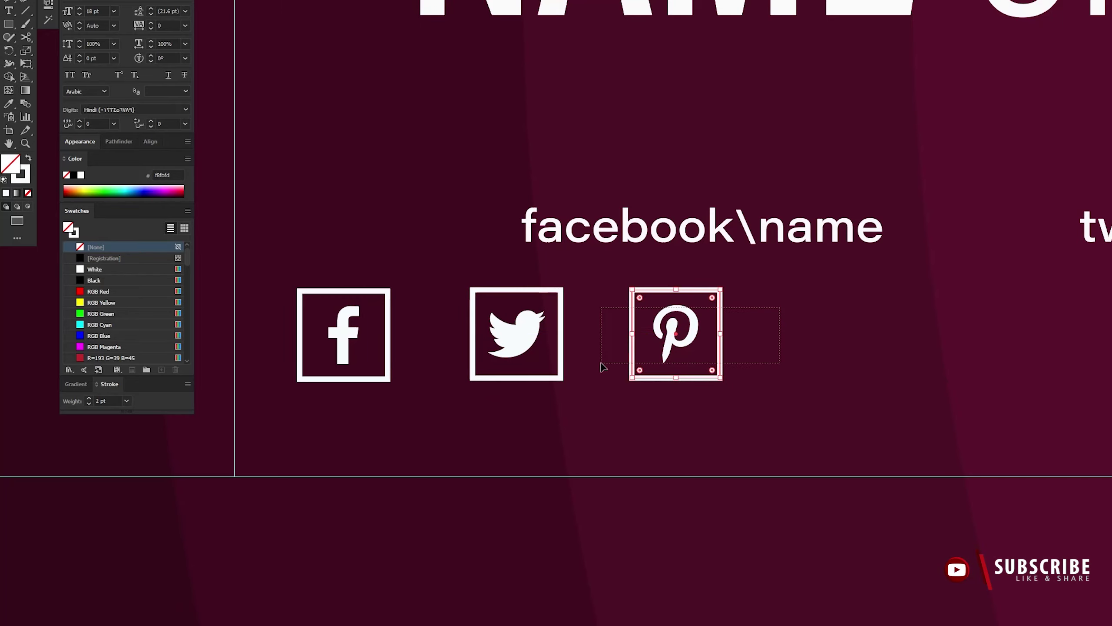
drag(601, 367, 744, 302)
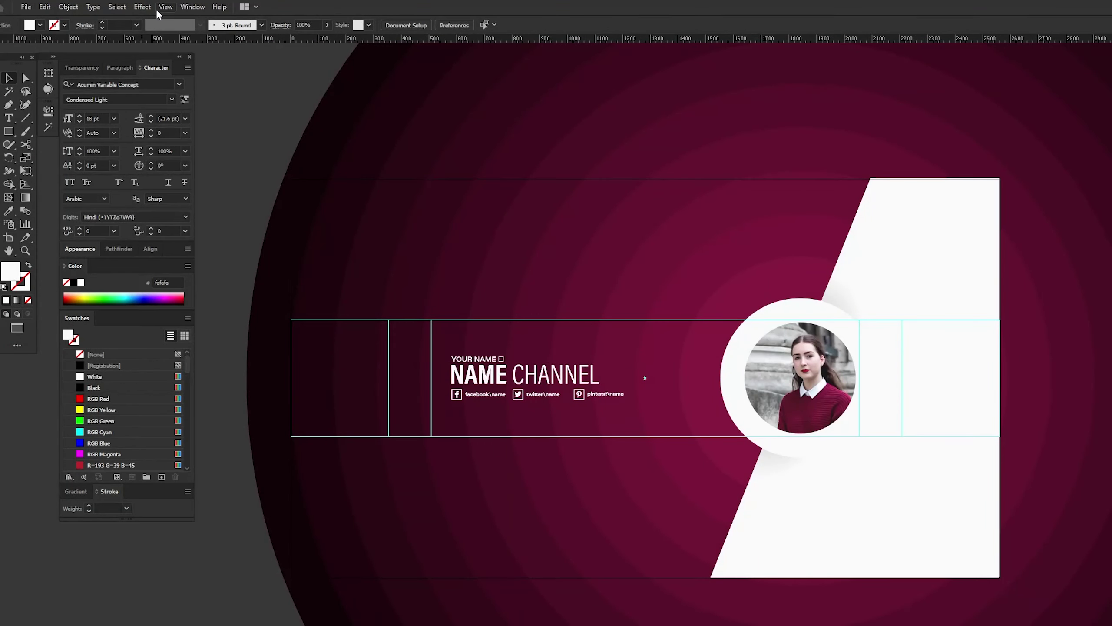
Step: Switch to Trim View to preview the finished banner cropped to the artboard
click(166, 6)
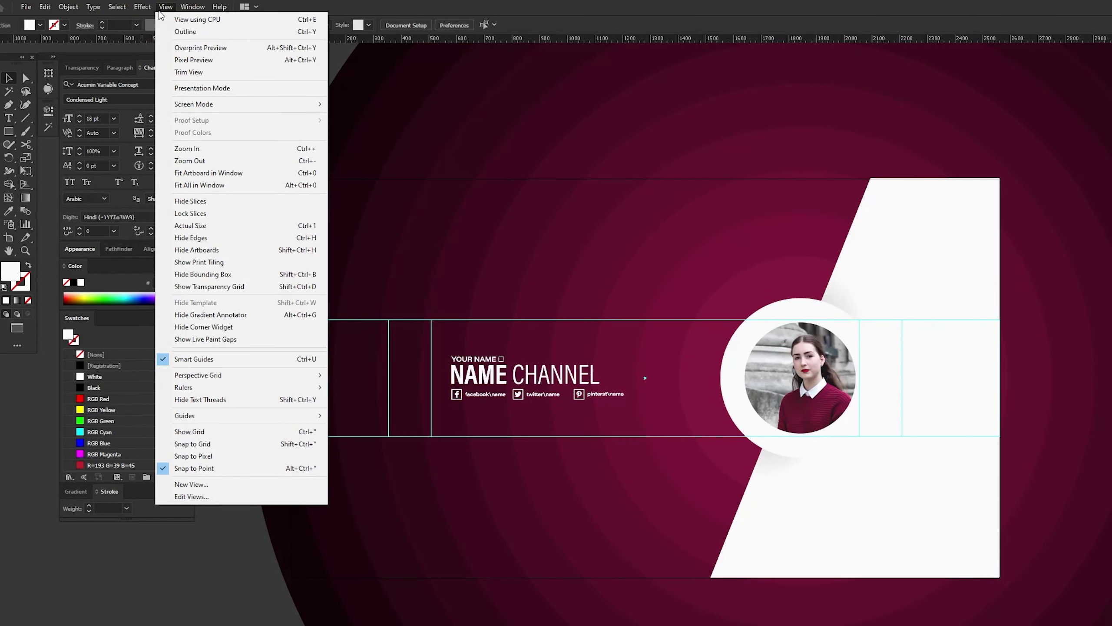
click(184, 71)
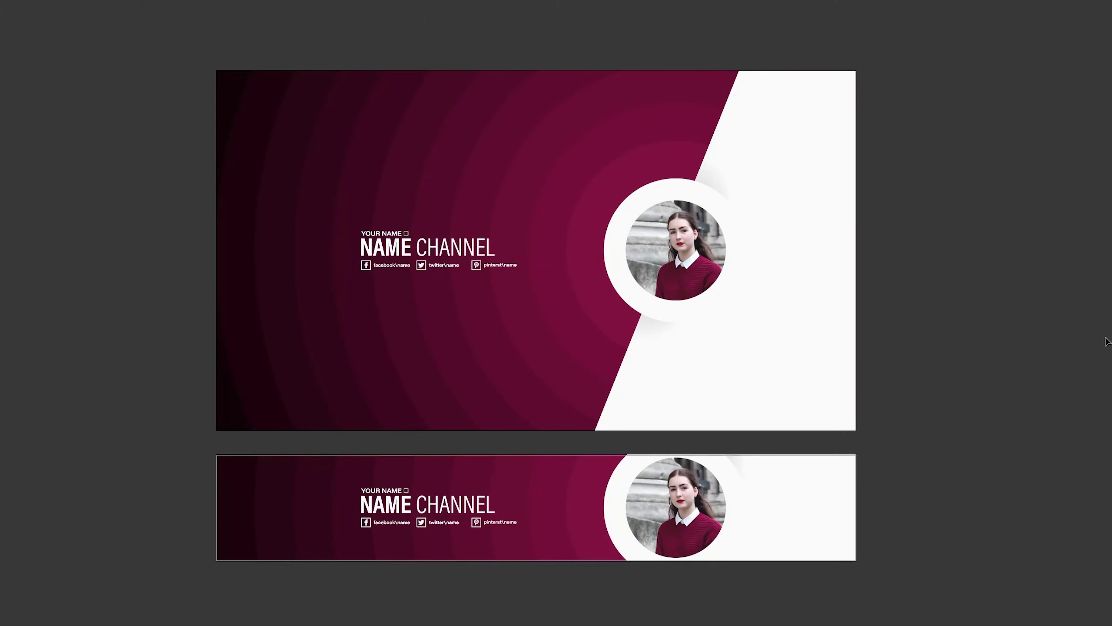